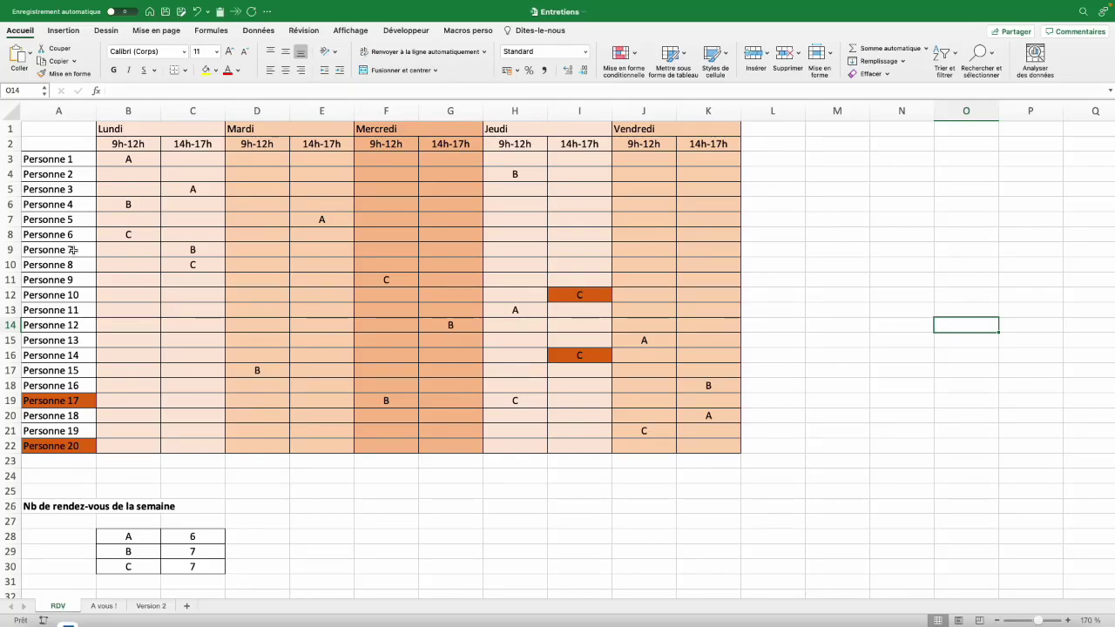
Step: Review the people list, slot headers and Personne 1's Monday drop-down of allowed letters
{"action": "left_click_drag", "start_coordinate": [63, 159], "coordinate": [78, 446]}
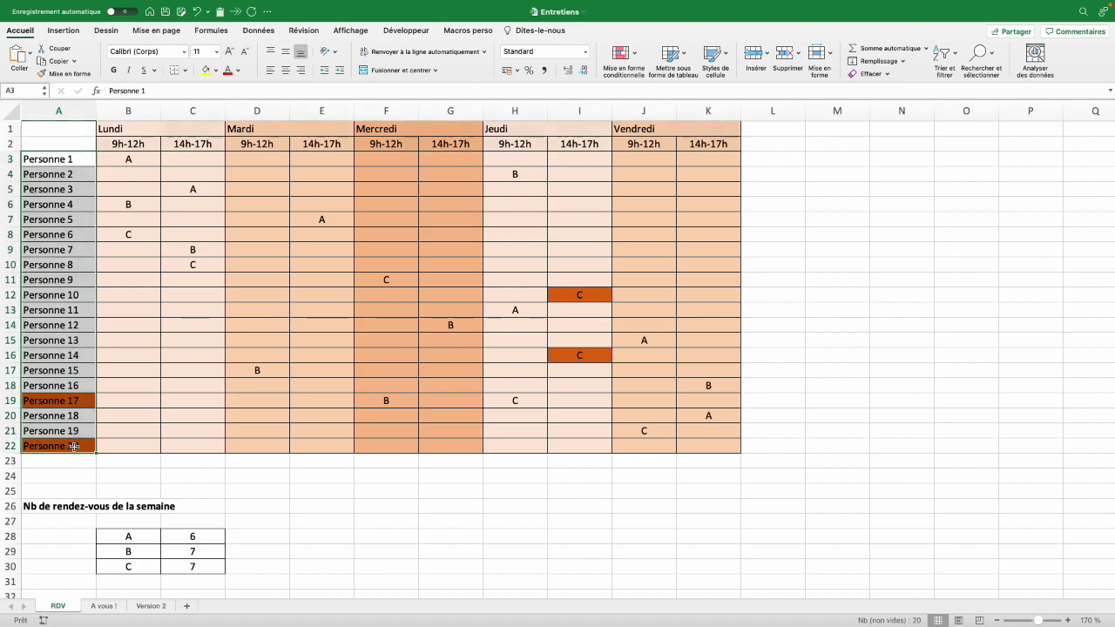
{"action": "left_click_drag", "start_coordinate": [128, 128], "coordinate": [708, 144]}
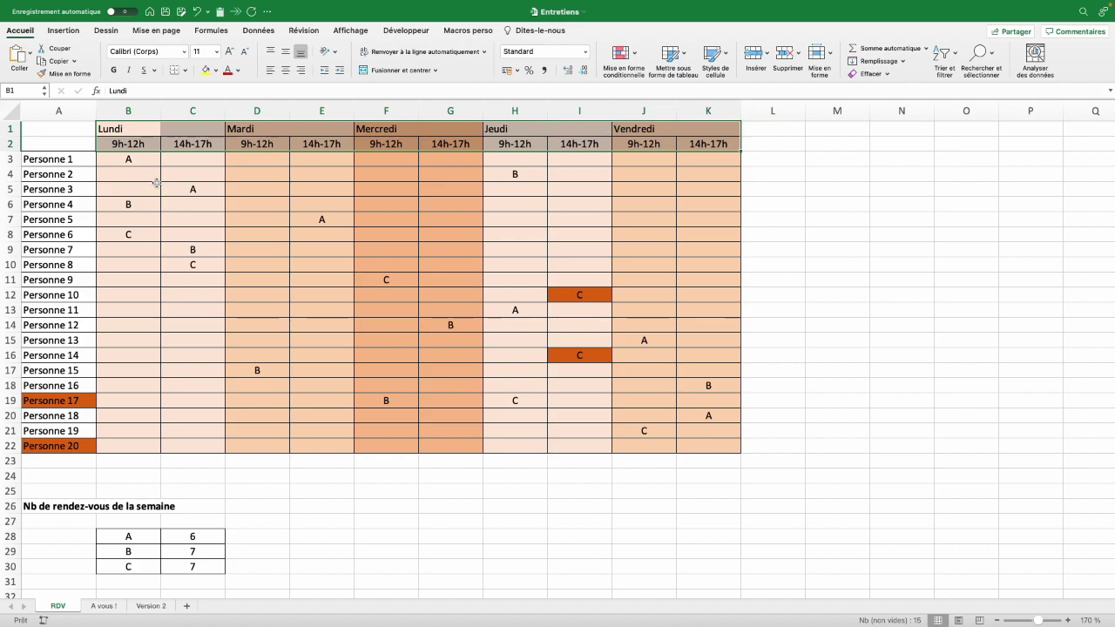
{"action": "left_click", "coordinate": [51, 162]}
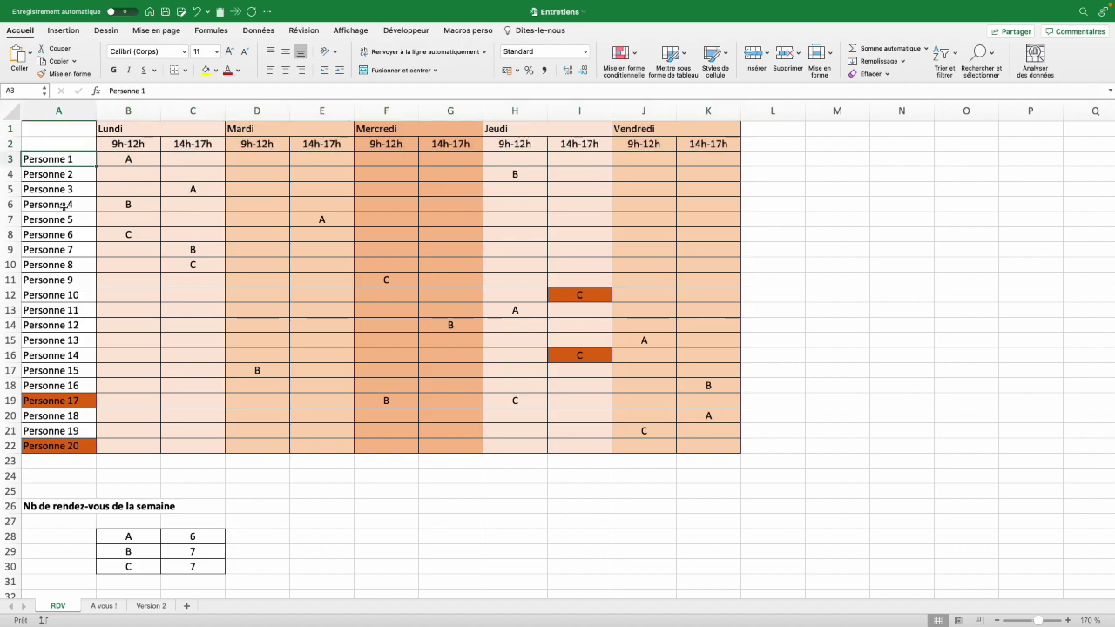
{"action": "left_click", "coordinate": [137, 161]}
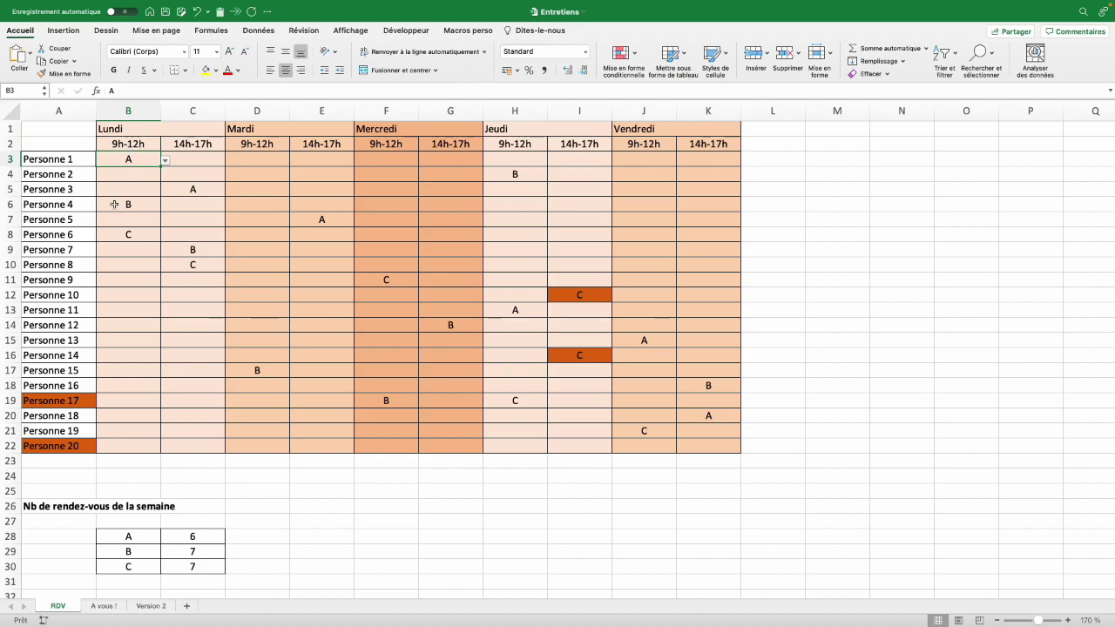
{"action": "left_click", "coordinate": [166, 163]}
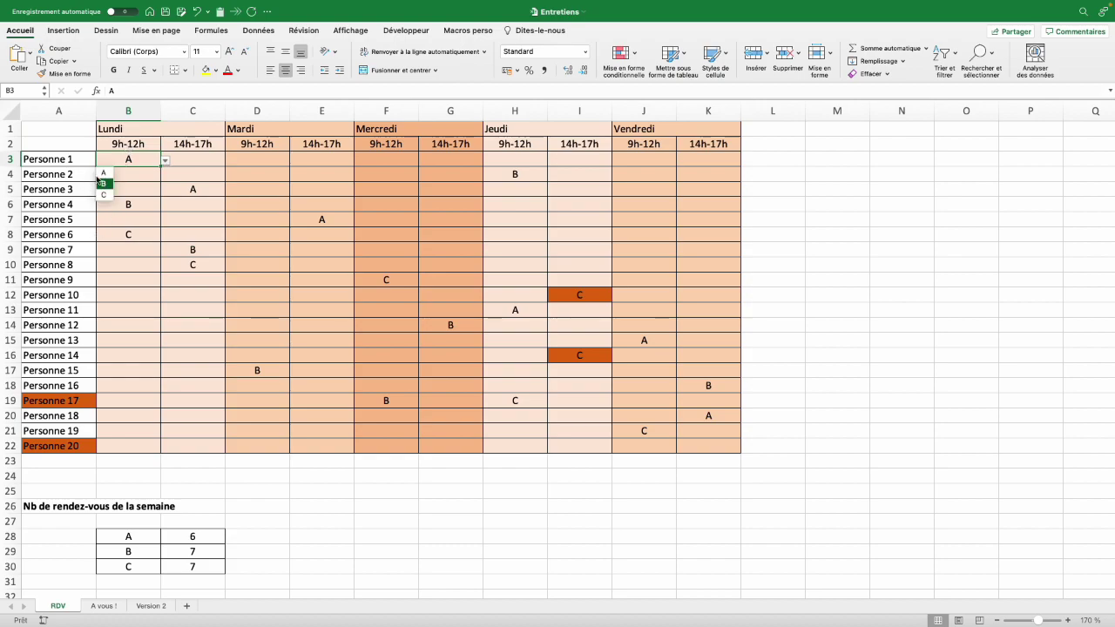
{"action": "left_click", "coordinate": [166, 164]}
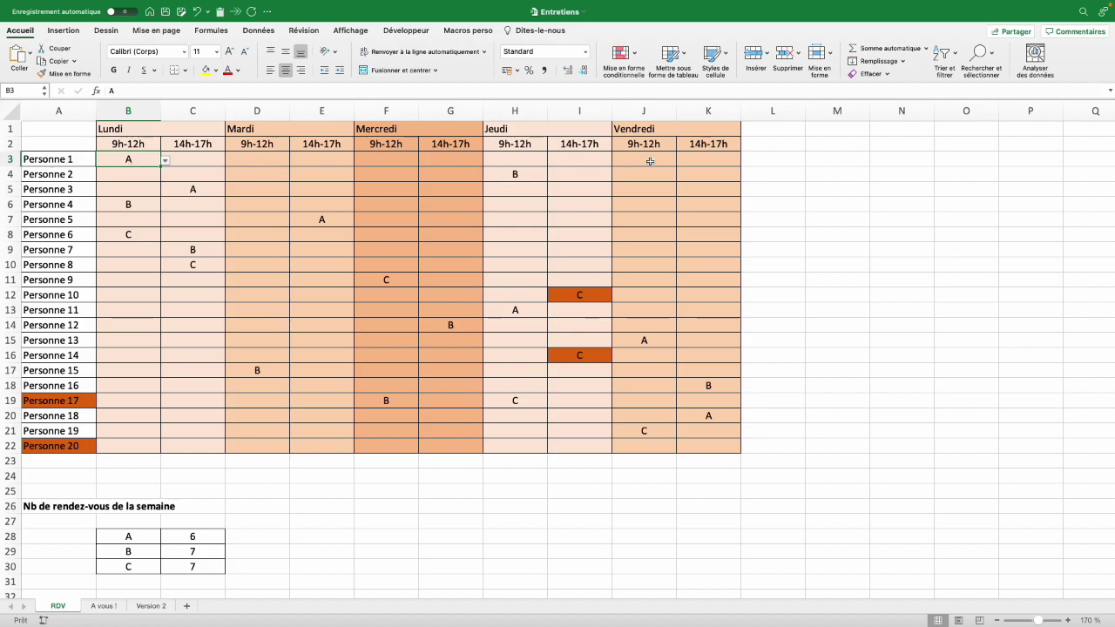
Step: Inspect Personne 17's row, the bottom row of slots and Personne 6's Monday C entry
{"action": "left_click", "coordinate": [82, 402]}
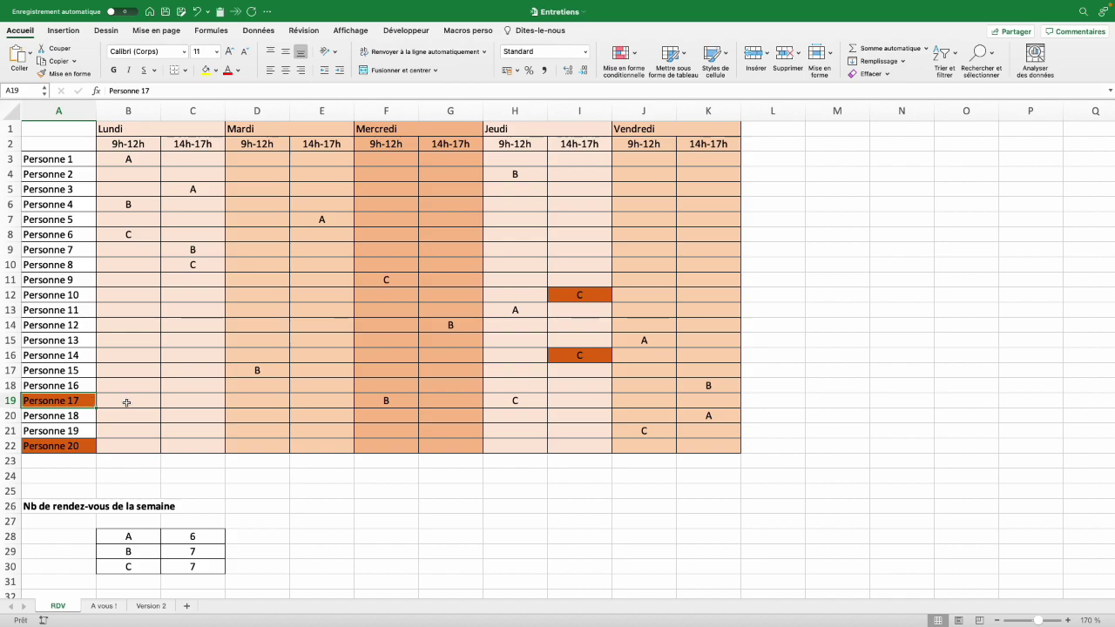
{"action": "left_click_drag", "start_coordinate": [127, 402], "coordinate": [711, 401]}
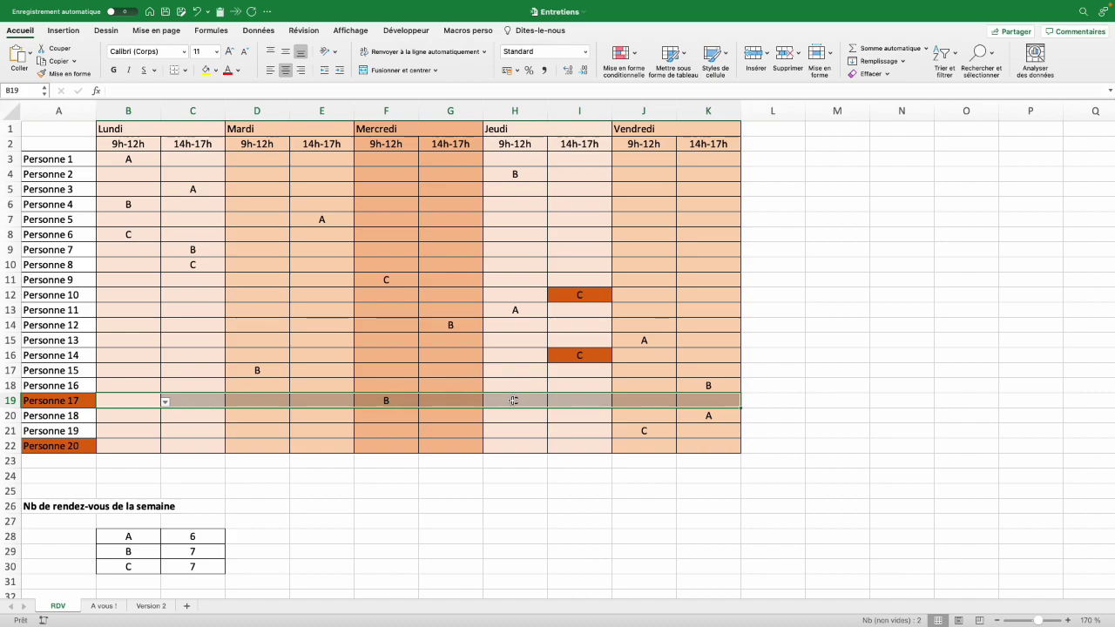
{"action": "left_click_drag", "start_coordinate": [120, 446], "coordinate": [696, 448]}
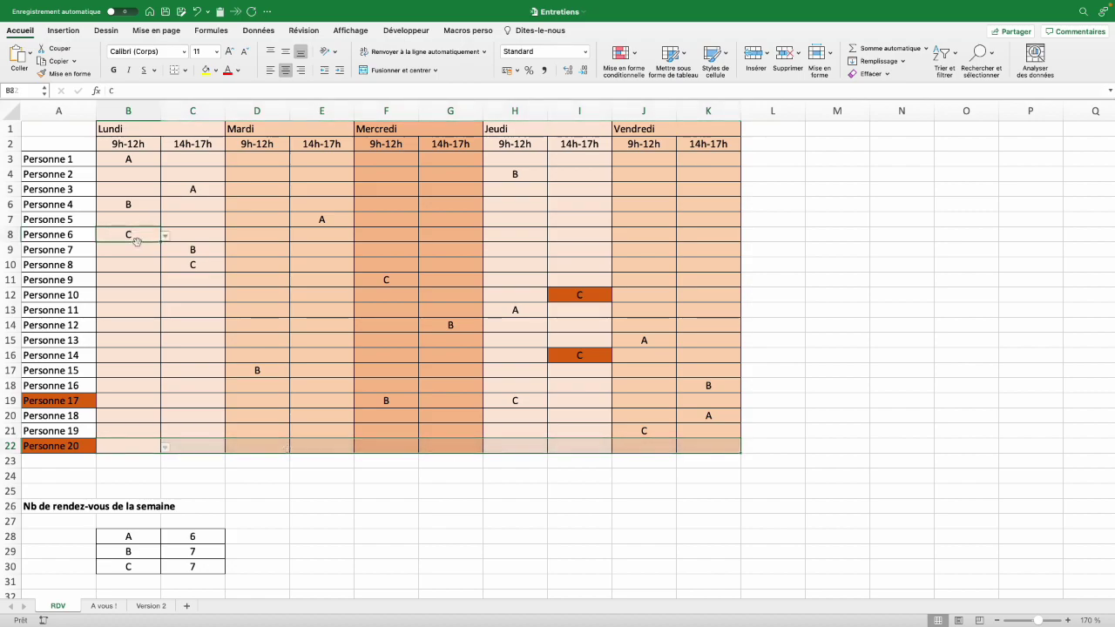
{"action": "left_click", "coordinate": [137, 239]}
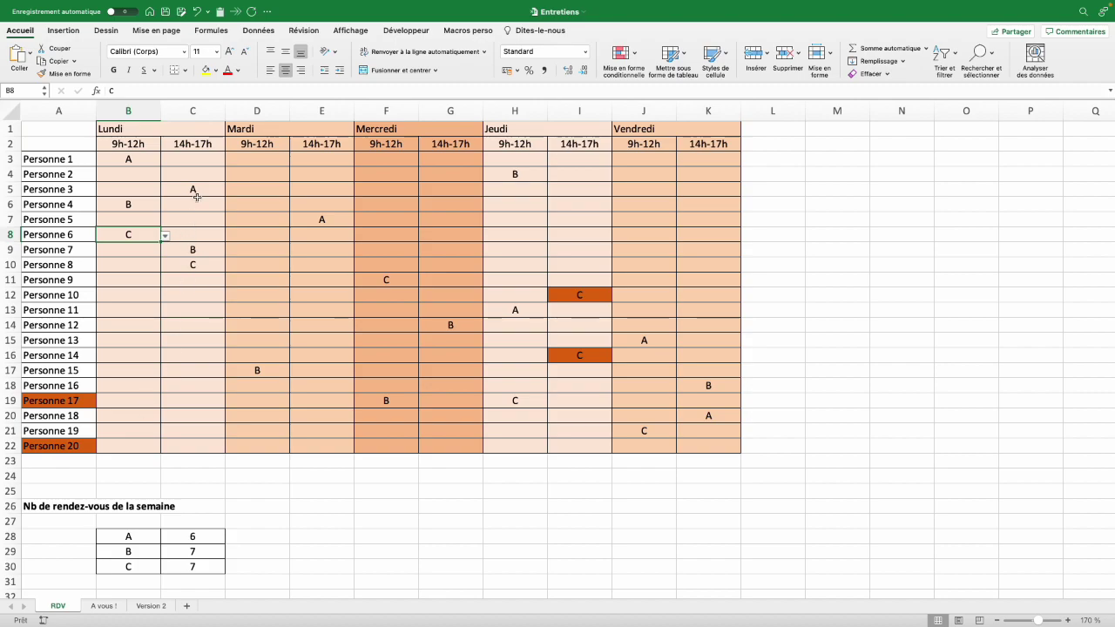
Step: Assign C to Personne 11's Monday morning slot and select that person's row
{"action": "left_click", "coordinate": [141, 310]}
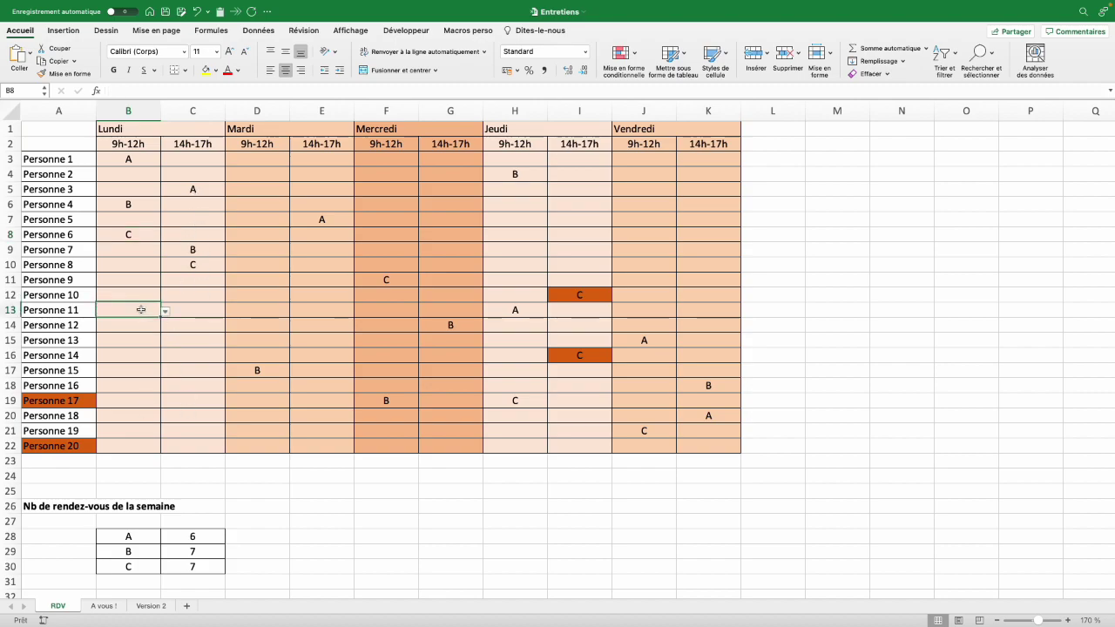
{"action": "left_click", "coordinate": [164, 310]}
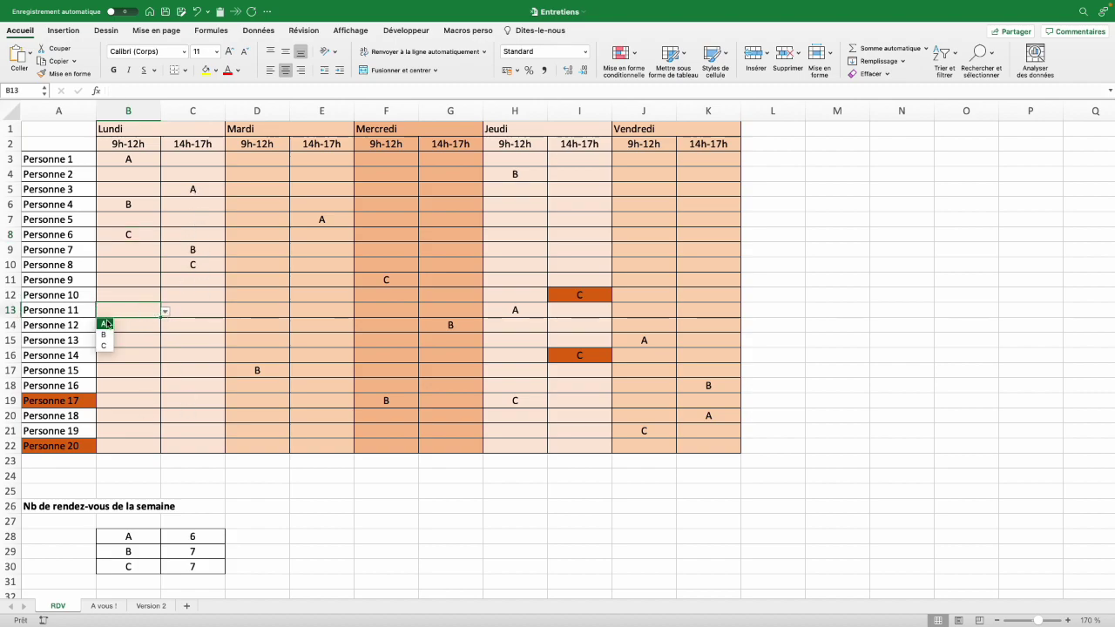
{"action": "left_click", "coordinate": [105, 346]}
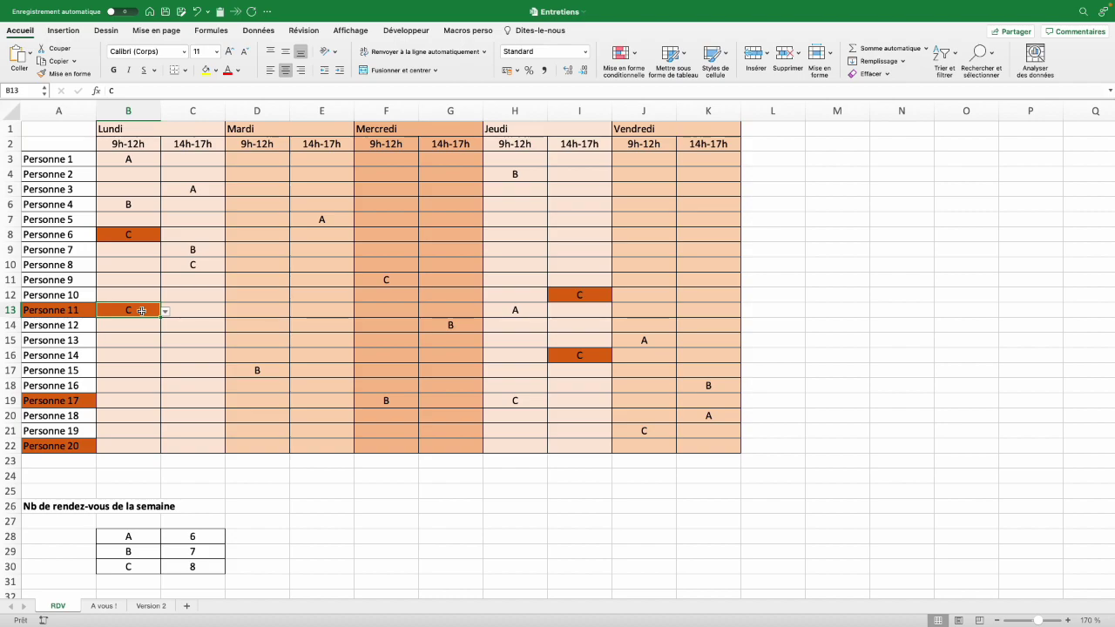
{"action": "left_click", "coordinate": [66, 312]}
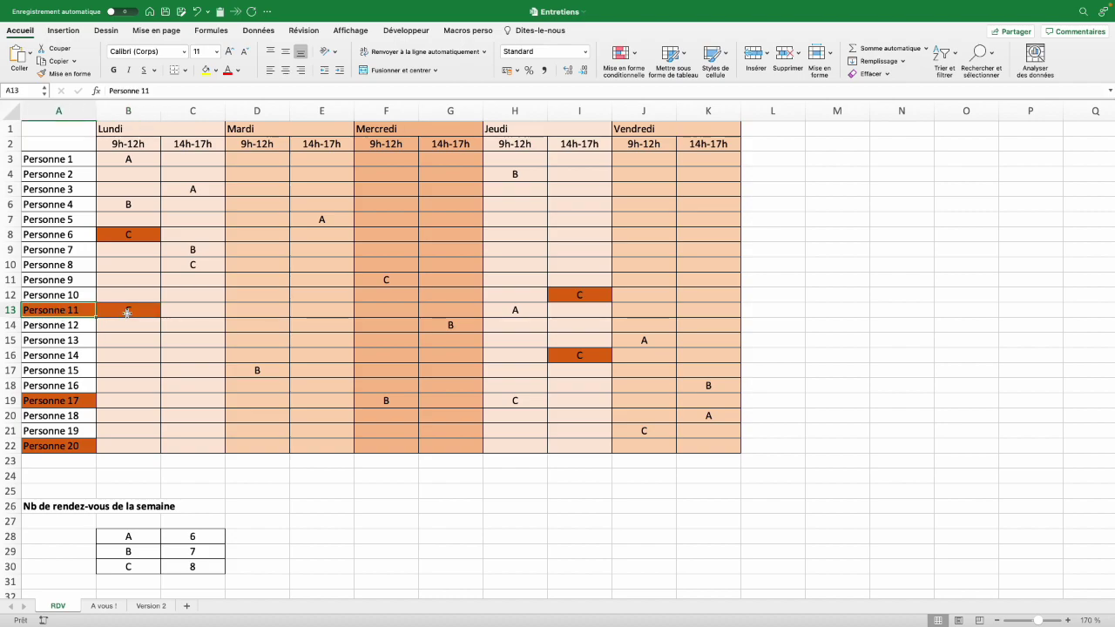
{"action": "left_click_drag", "start_coordinate": [127, 312], "coordinate": [515, 311]}
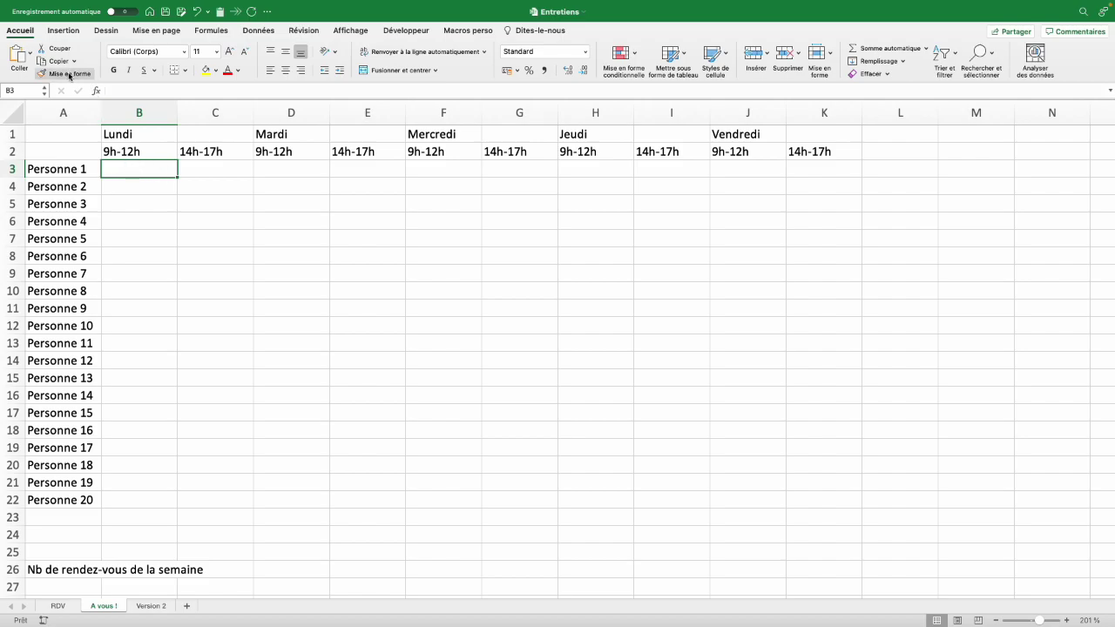
Step: Add list validation with source A;B;C to B3:K22, then open B3's drop-down
{"action": "mouse_move", "coordinate": [133, 172]}
{"action": "left_mouse_down"}
{"action": "mouse_move", "coordinate": [825, 346]}
{"action": "mouse_move", "coordinate": [805, 498]}
{"action": "left_mouse_up"}
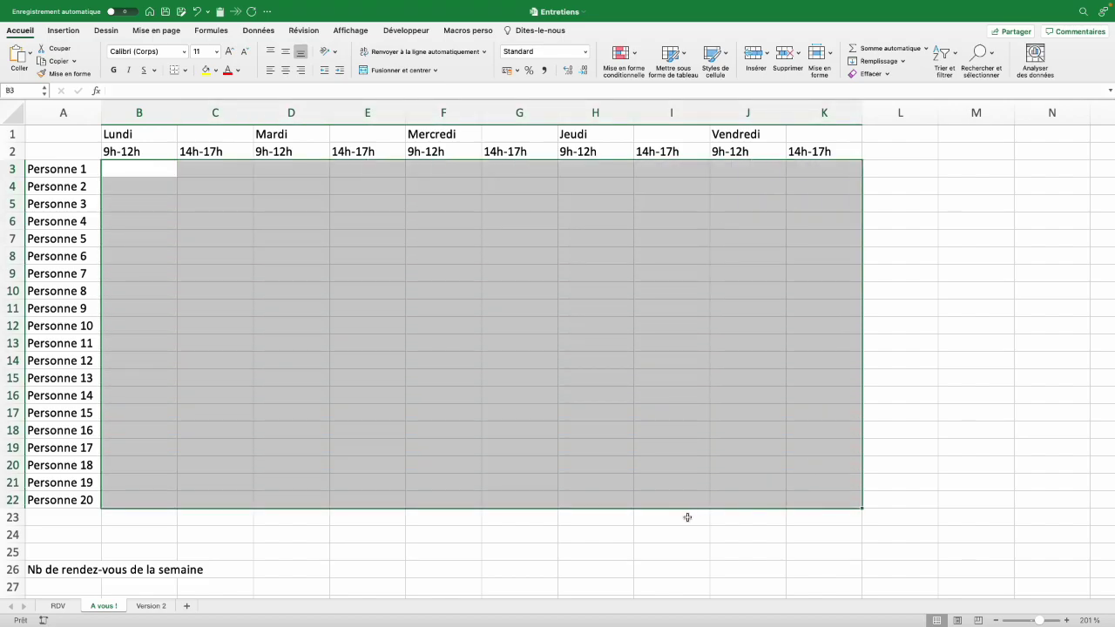
{"action": "left_click", "coordinate": [264, 32]}
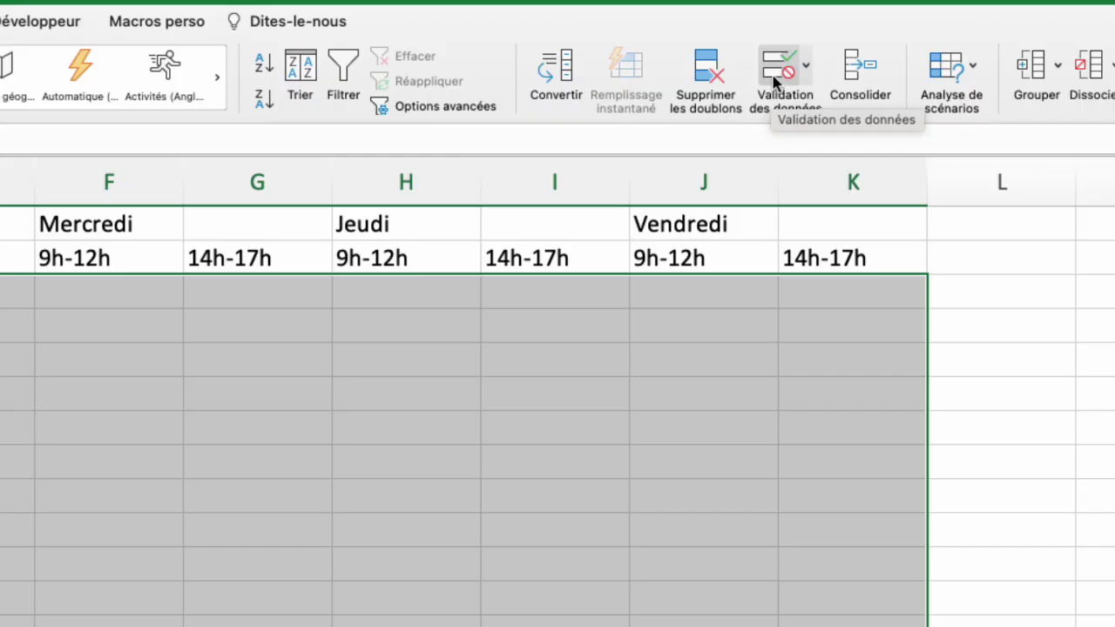
{"action": "left_click", "coordinate": [783, 62]}
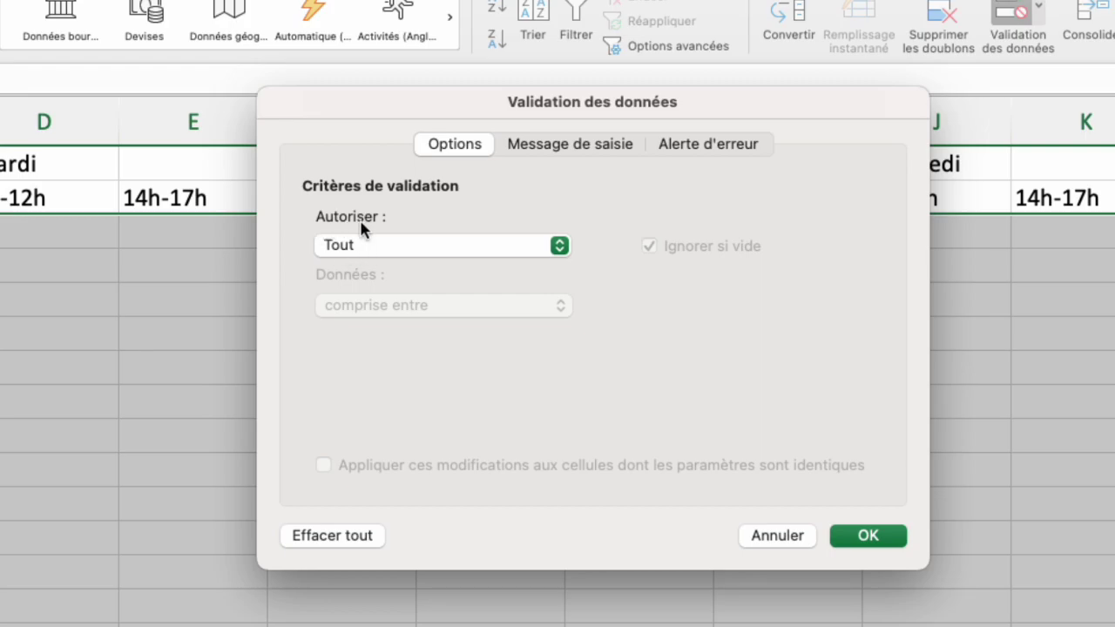
{"action": "left_click", "coordinate": [366, 247]}
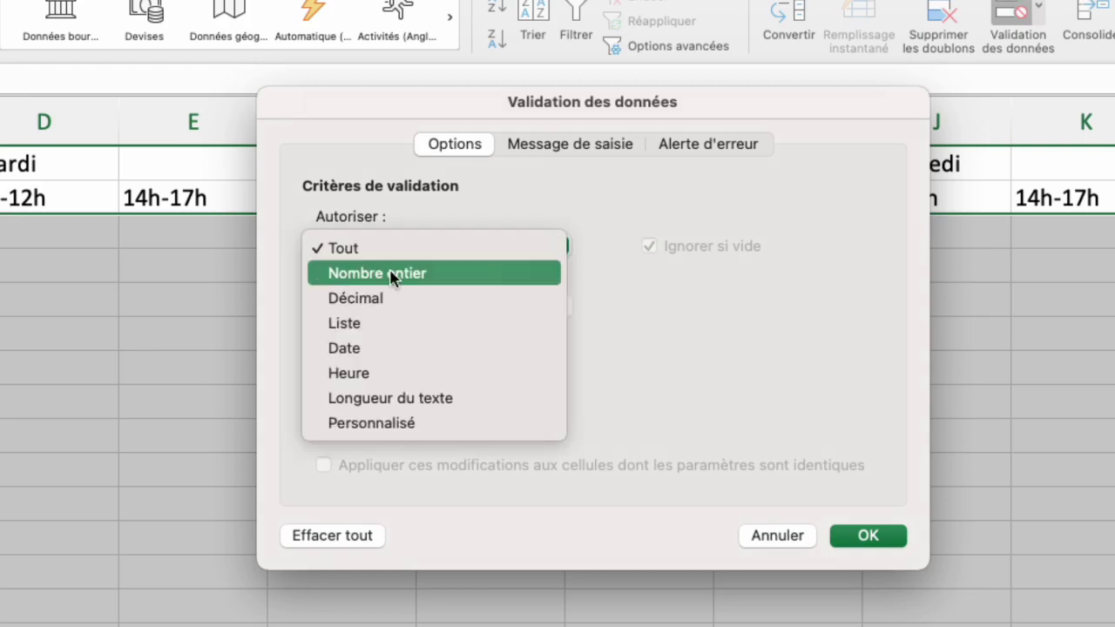
{"action": "left_click", "coordinate": [357, 324]}
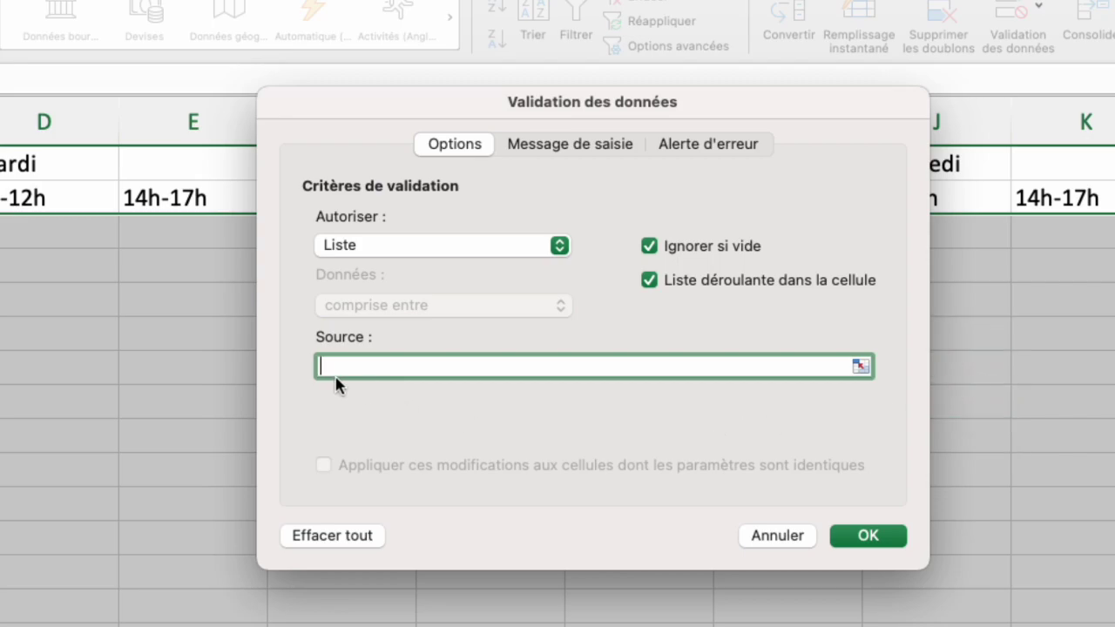
{"action": "type", "text": "A"}
{"action": "type", "text": ";"}
{"action": "type", "text": "B;C"}
{"action": "left_click", "coordinate": [862, 536]}
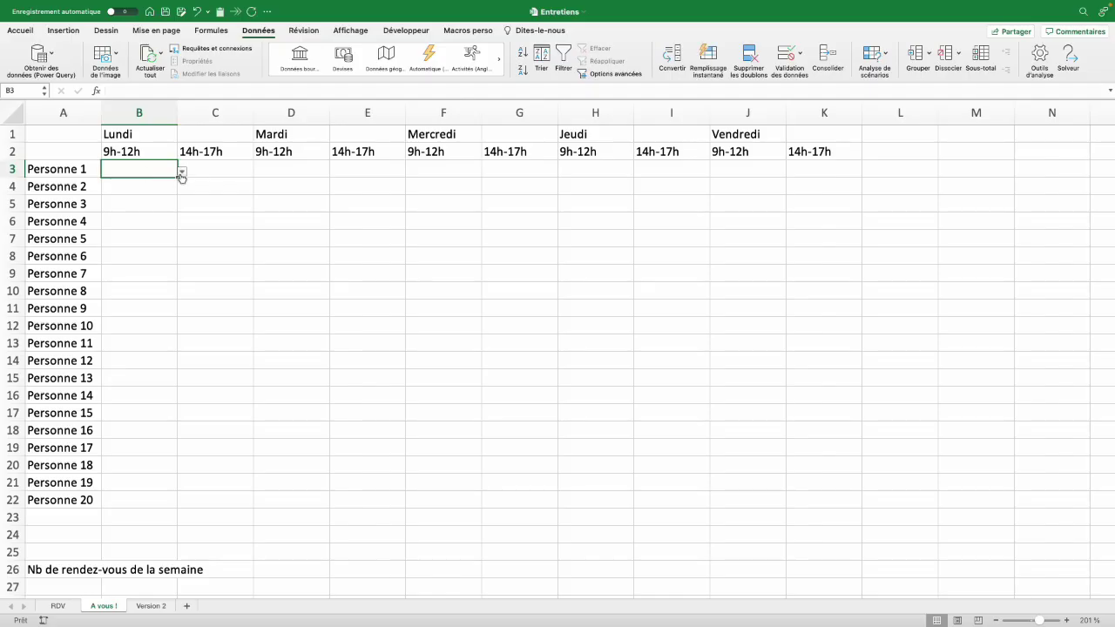
{"action": "left_click", "coordinate": [182, 174]}
Step: Choose A in B3, B in B5 and B in E9, then select the Monday column
{"action": "left_click", "coordinate": [109, 184]}
{"action": "left_click", "coordinate": [164, 207]}
{"action": "left_click", "coordinate": [181, 206]}
{"action": "left_click", "coordinate": [109, 230]}
{"action": "left_click", "coordinate": [343, 270]}
{"action": "left_click", "coordinate": [410, 275]}
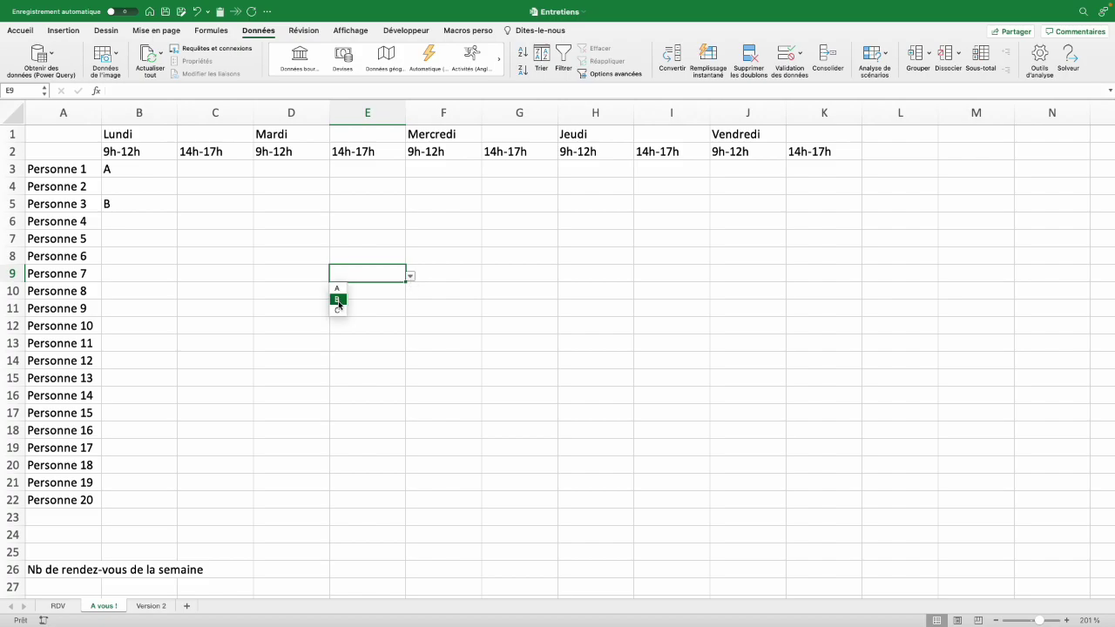
{"action": "left_click", "coordinate": [336, 299]}
{"action": "left_click_drag", "start_coordinate": [139, 168], "coordinate": [133, 503]}
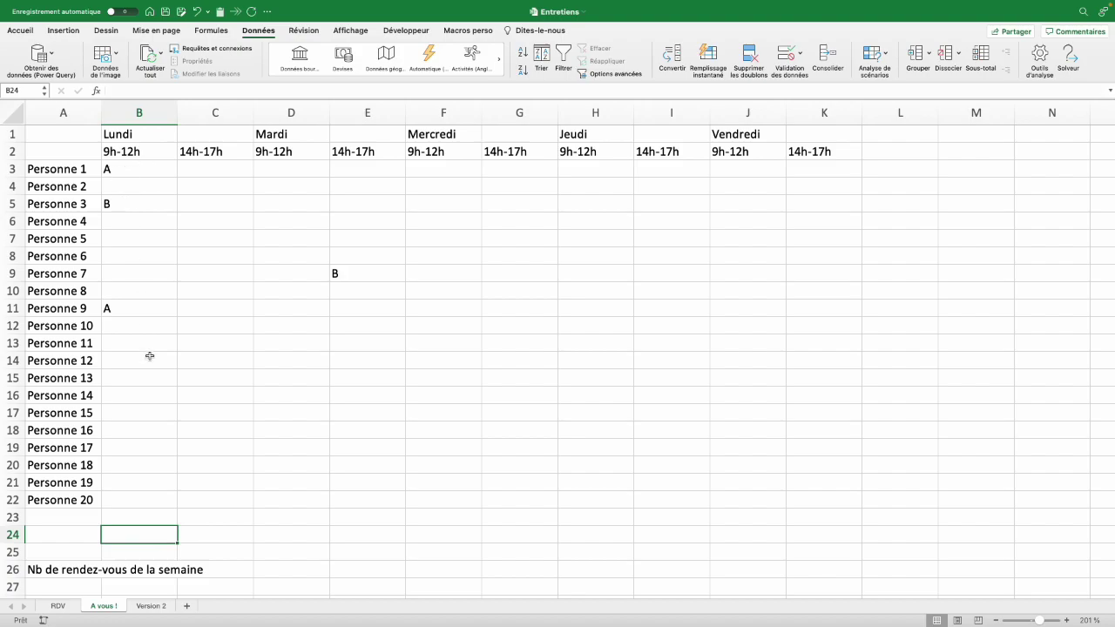
Step: Enter =nb.si(B3:B22;B3) in B24 to count Monday morning uses of B3's letter
{"action": "type", "text": "="}
{"action": "type", "text": "nb.si"}
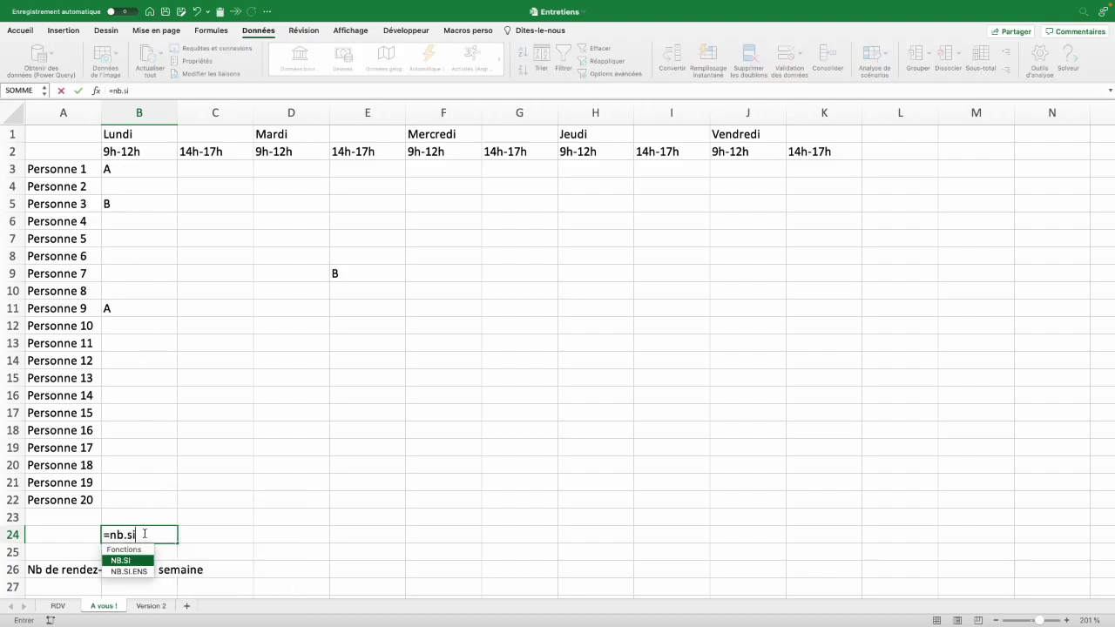
{"action": "type", "text": "("}
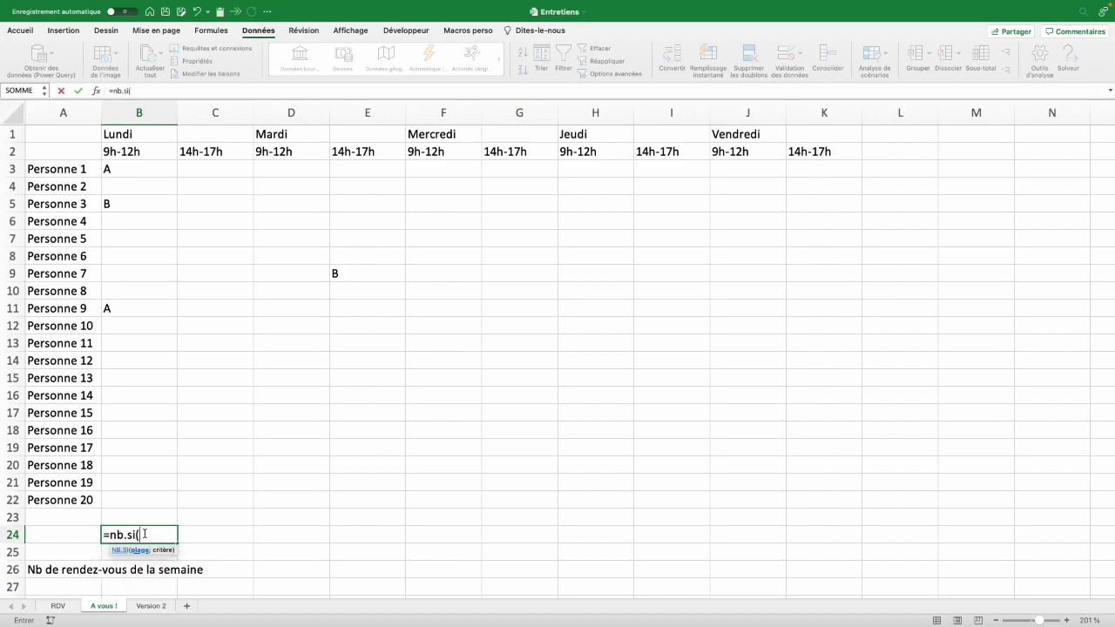
{"action": "left_click_drag", "start_coordinate": [142, 169], "coordinate": [131, 498]}
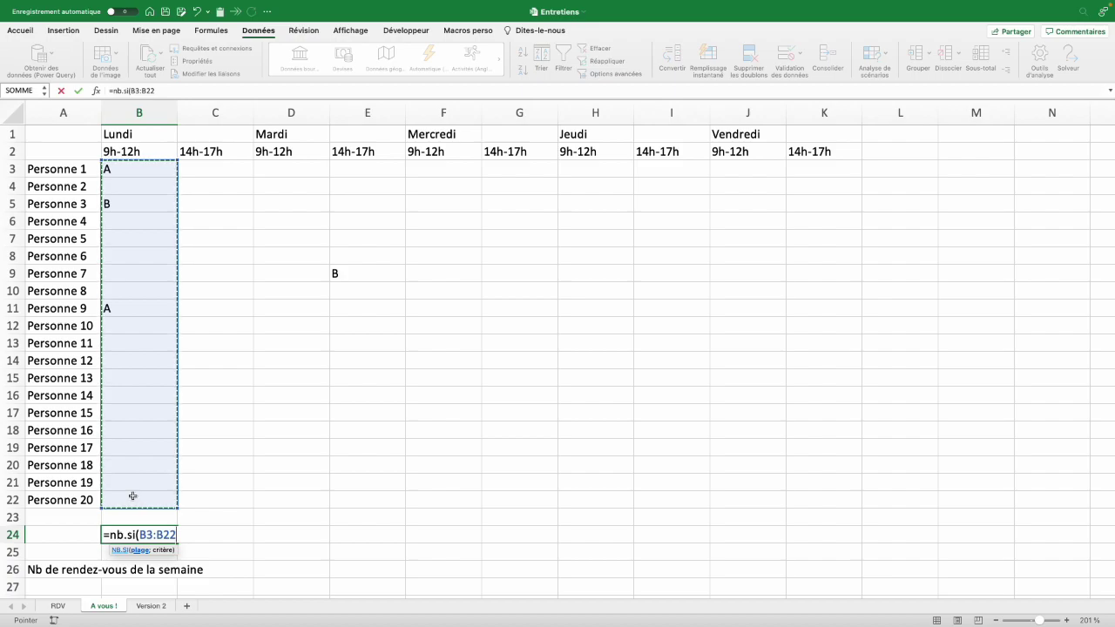
{"action": "type", "text": ";"}
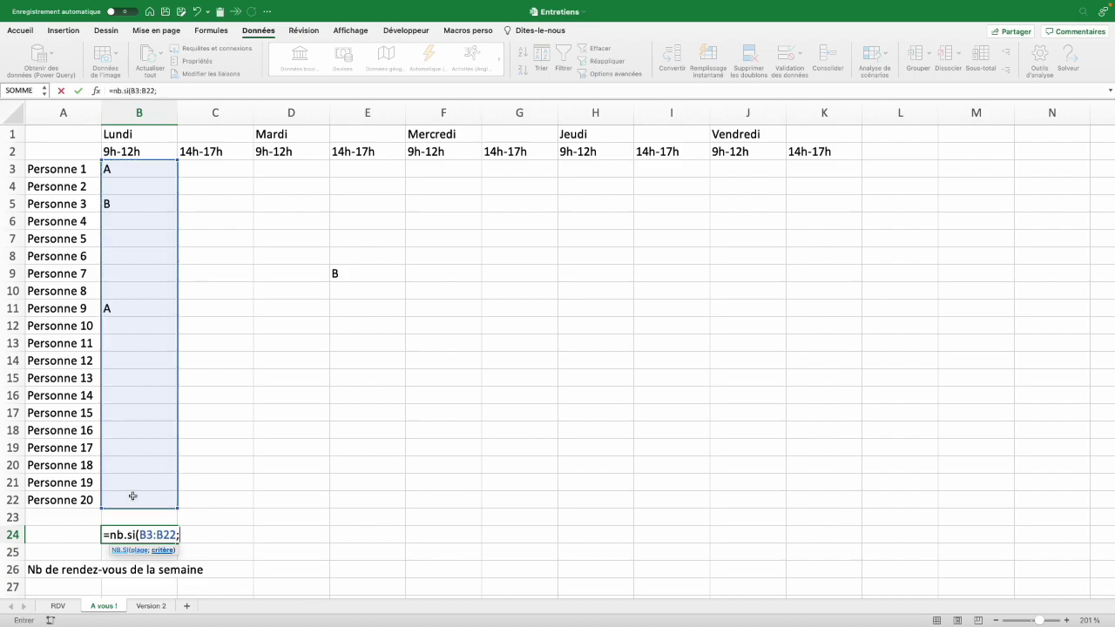
{"action": "left_click", "coordinate": [124, 171]}
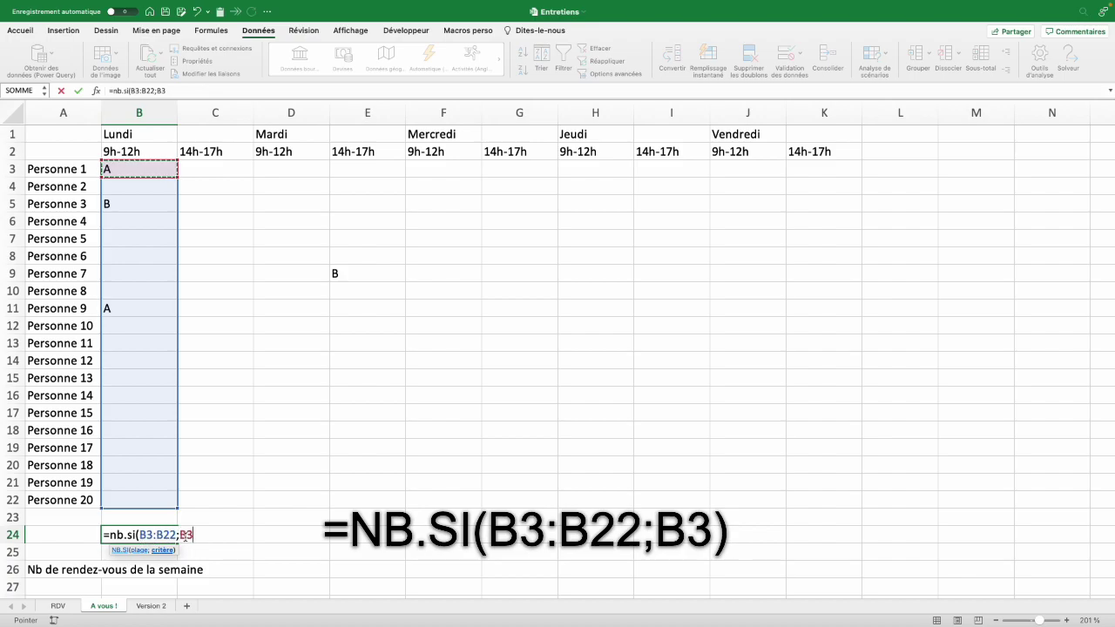
{"action": "type", "text": ")"}
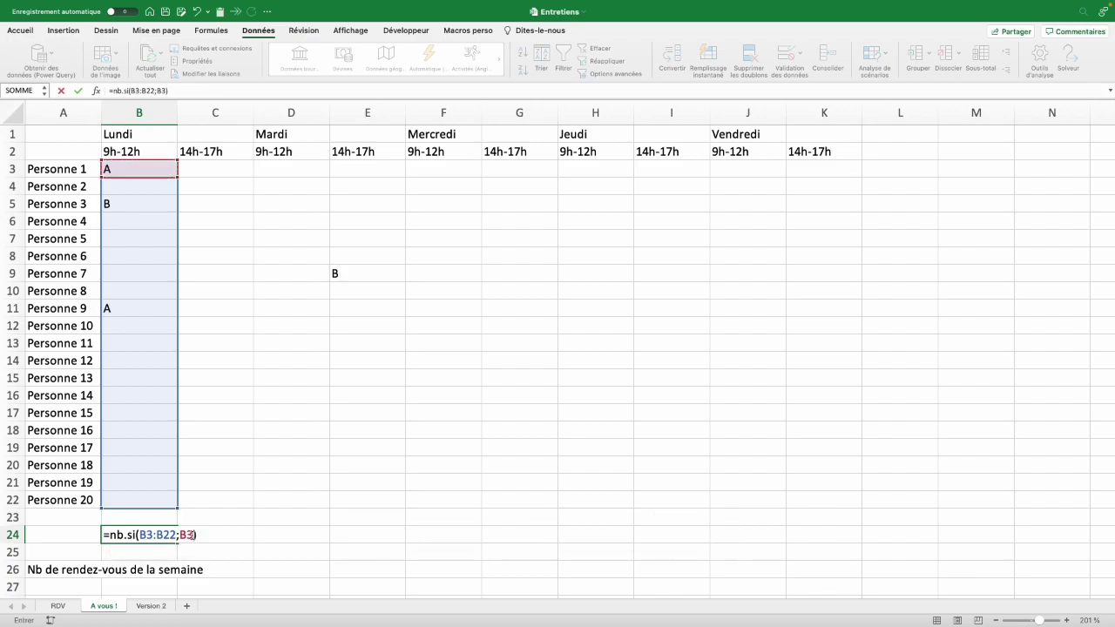
{"action": "key", "text": "Return"}
{"action": "left_click", "coordinate": [155, 535]}
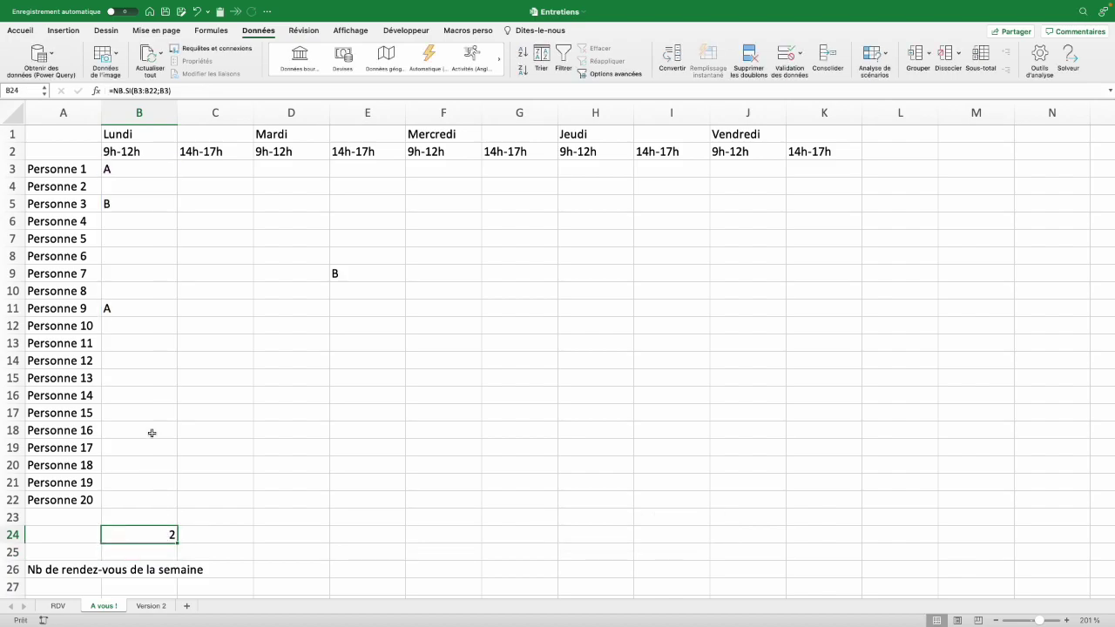
Step: Give Personne 13 A in B15 and Personne 7 C in B9 for Monday morning
{"action": "left_click", "coordinate": [144, 376]}
{"action": "left_click", "coordinate": [183, 381]}
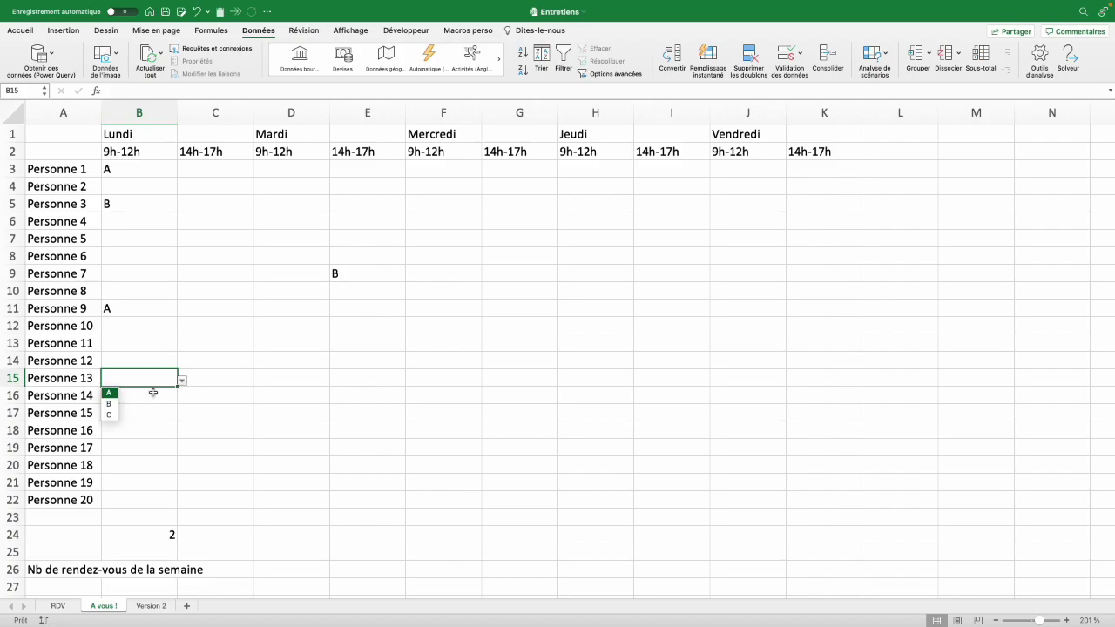
{"action": "left_click", "coordinate": [112, 392]}
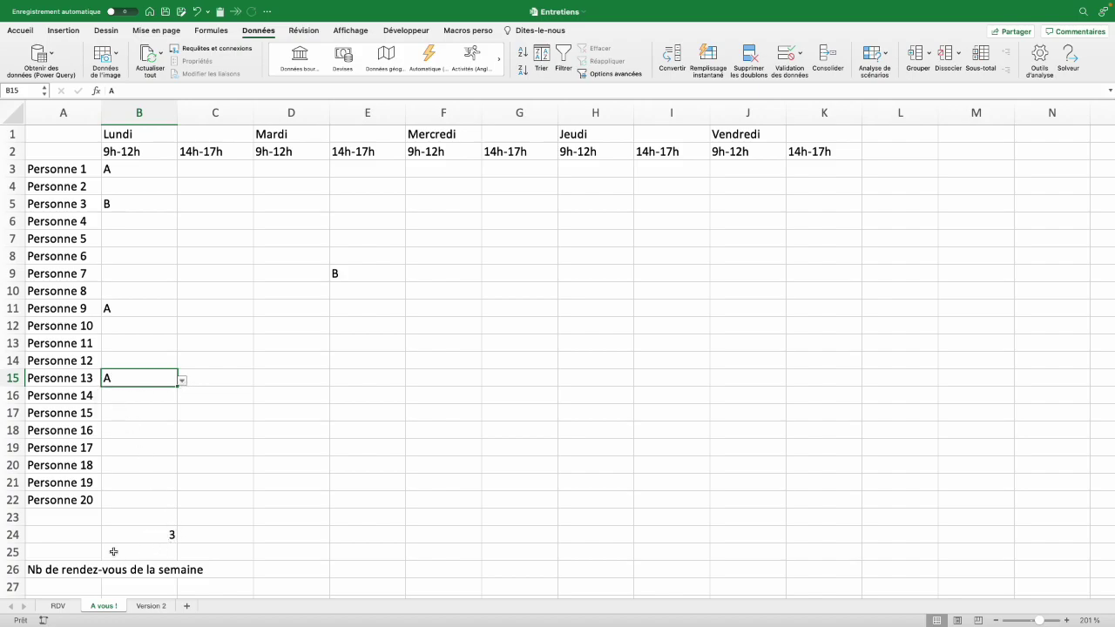
{"action": "left_click", "coordinate": [154, 275]}
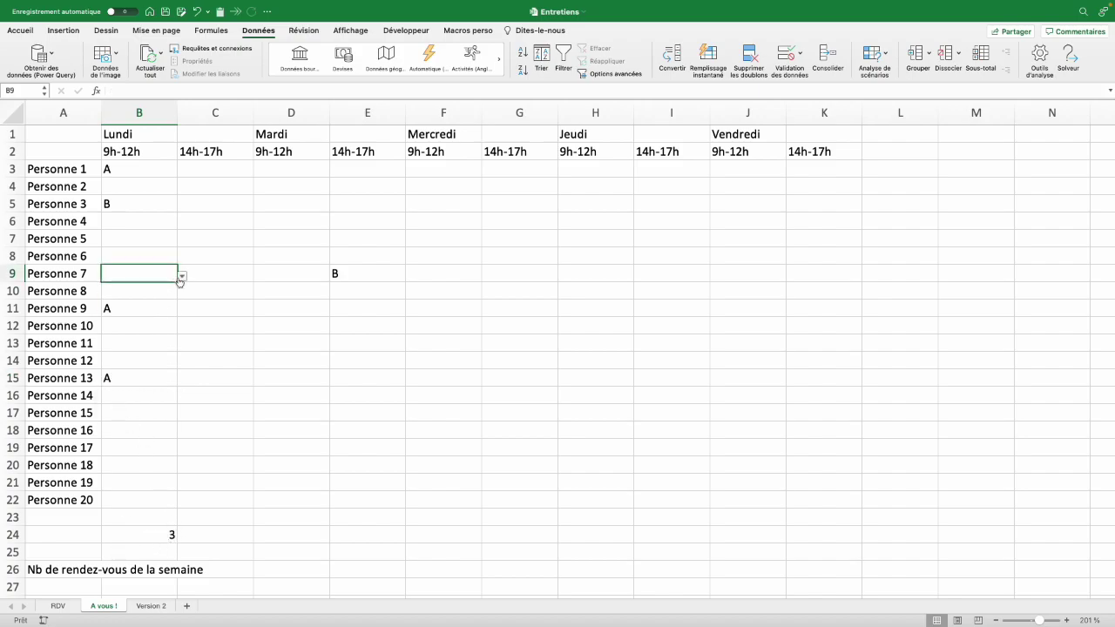
{"action": "left_click", "coordinate": [181, 276]}
{"action": "left_click", "coordinate": [111, 310]}
{"action": "key", "text": "Up"}
{"action": "key", "text": "Up"}
{"action": "key", "text": "Up"}
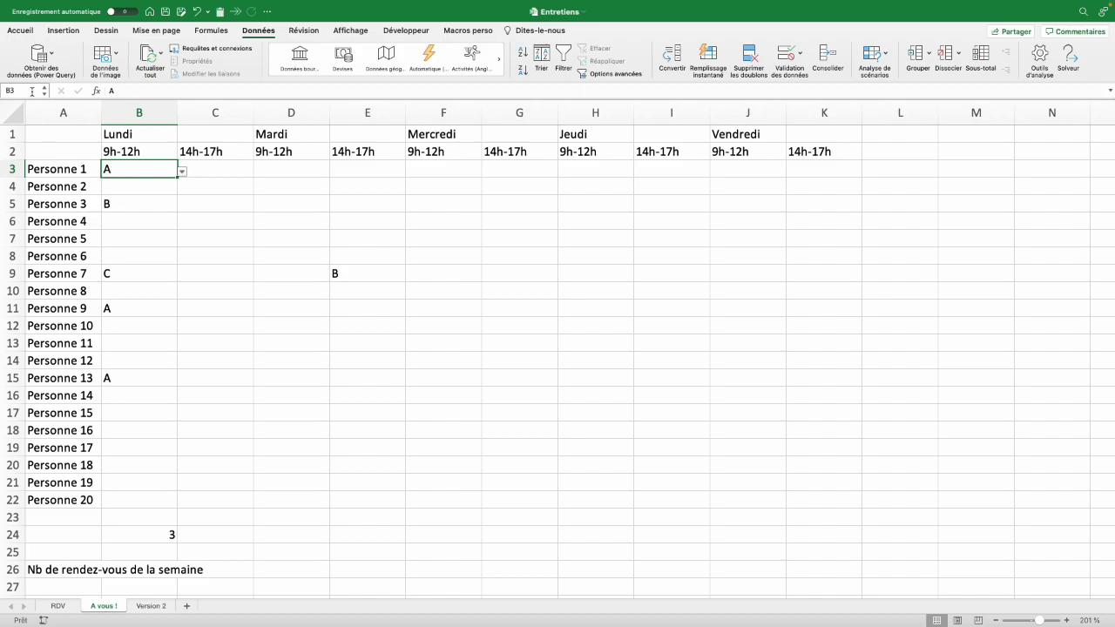
{"action": "left_click", "coordinate": [24, 33]}
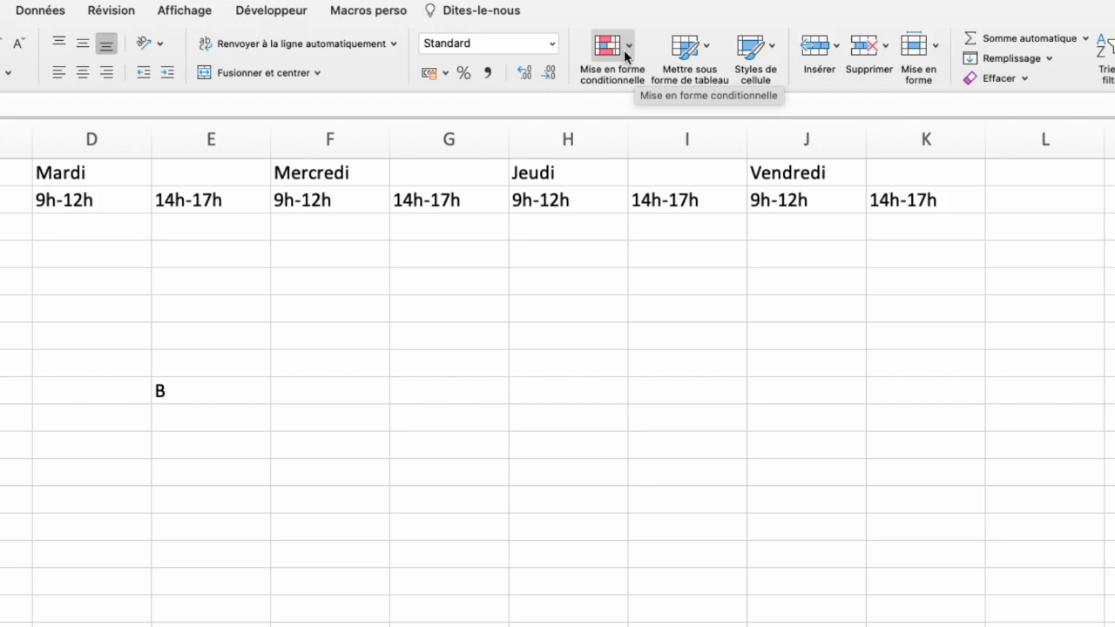
Step: Create a new conditional formatting rule in Classique style that uses a formula
{"action": "left_click", "coordinate": [625, 55]}
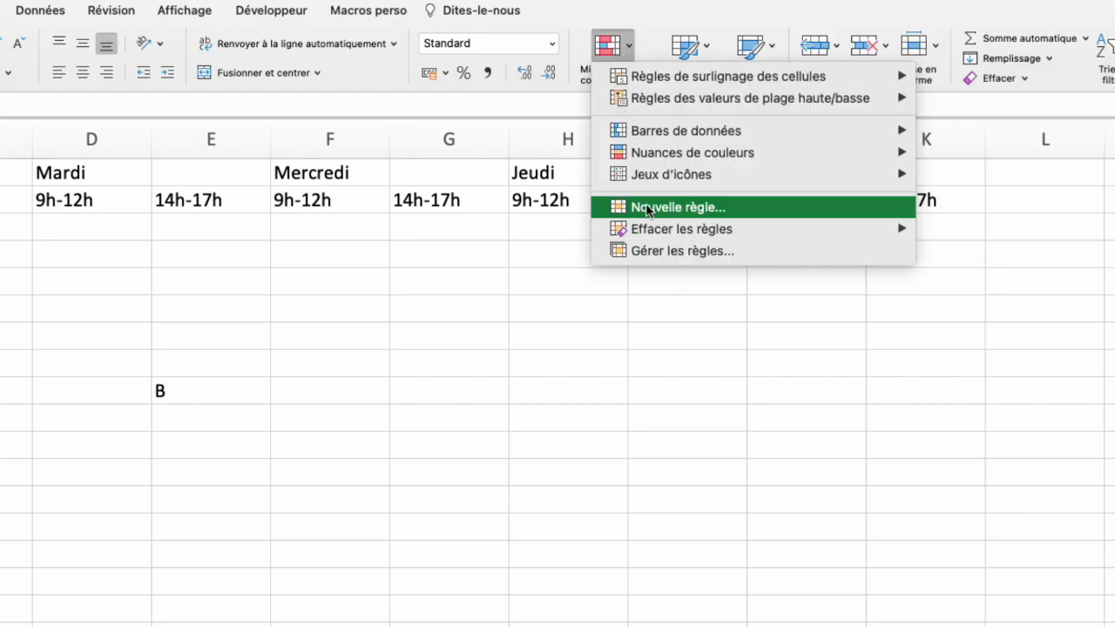
{"action": "left_click", "coordinate": [697, 212]}
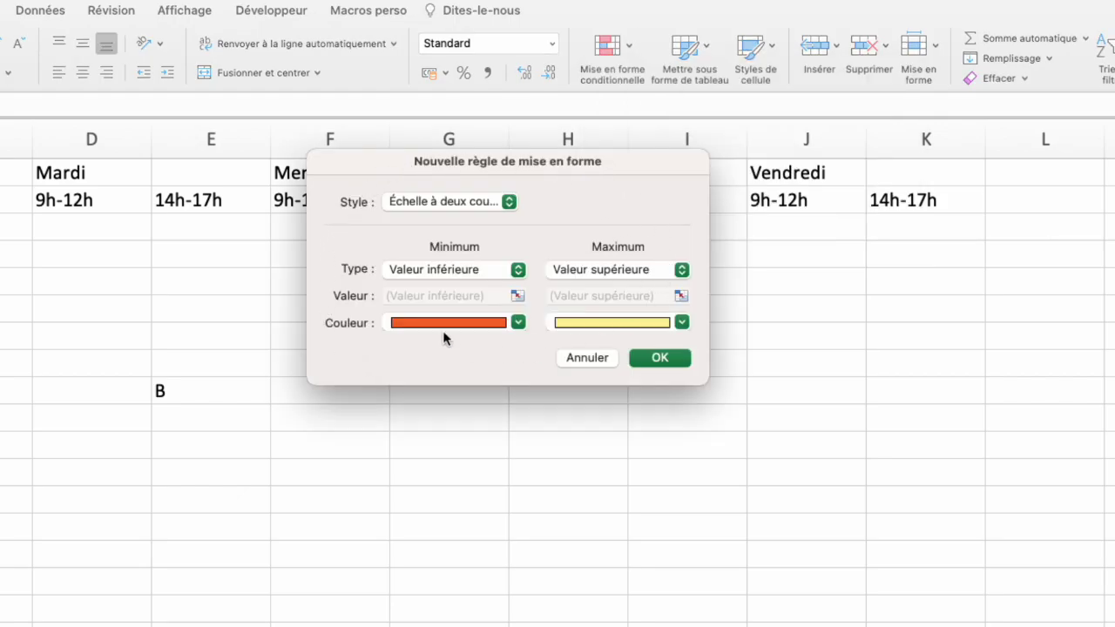
{"action": "left_click", "coordinate": [447, 204]}
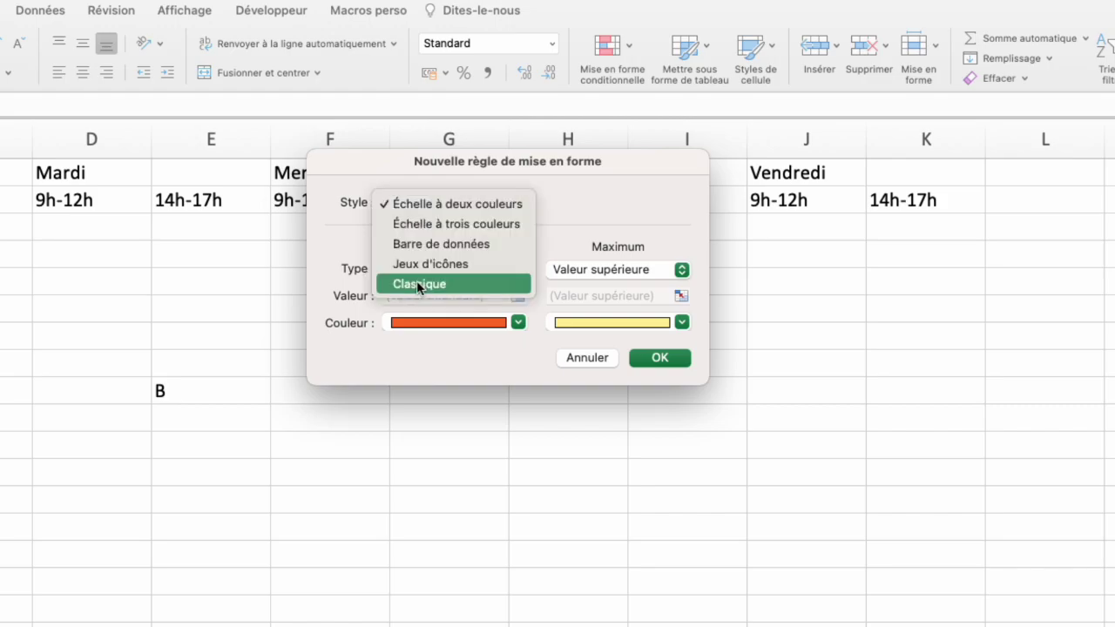
{"action": "left_click", "coordinate": [417, 284]}
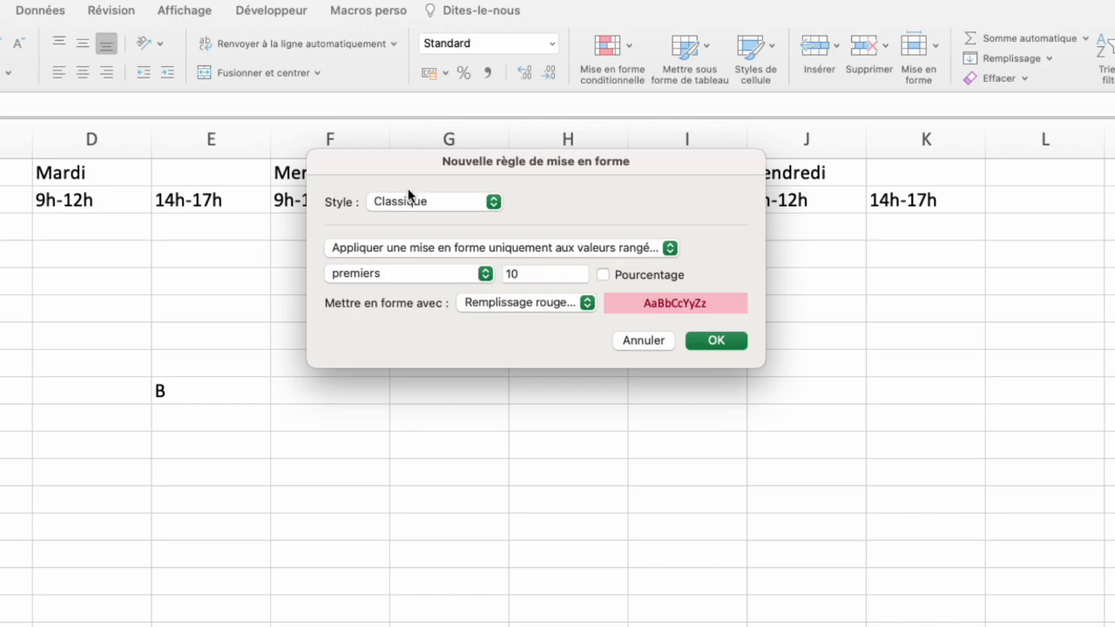
{"action": "left_click", "coordinate": [415, 248]}
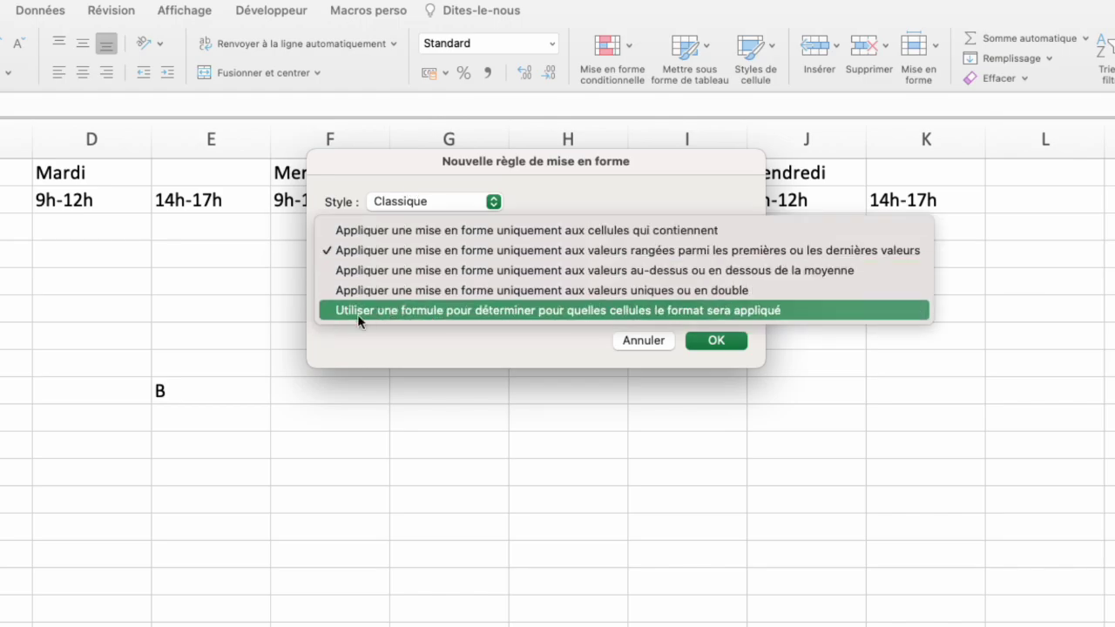
{"action": "left_click", "coordinate": [489, 310]}
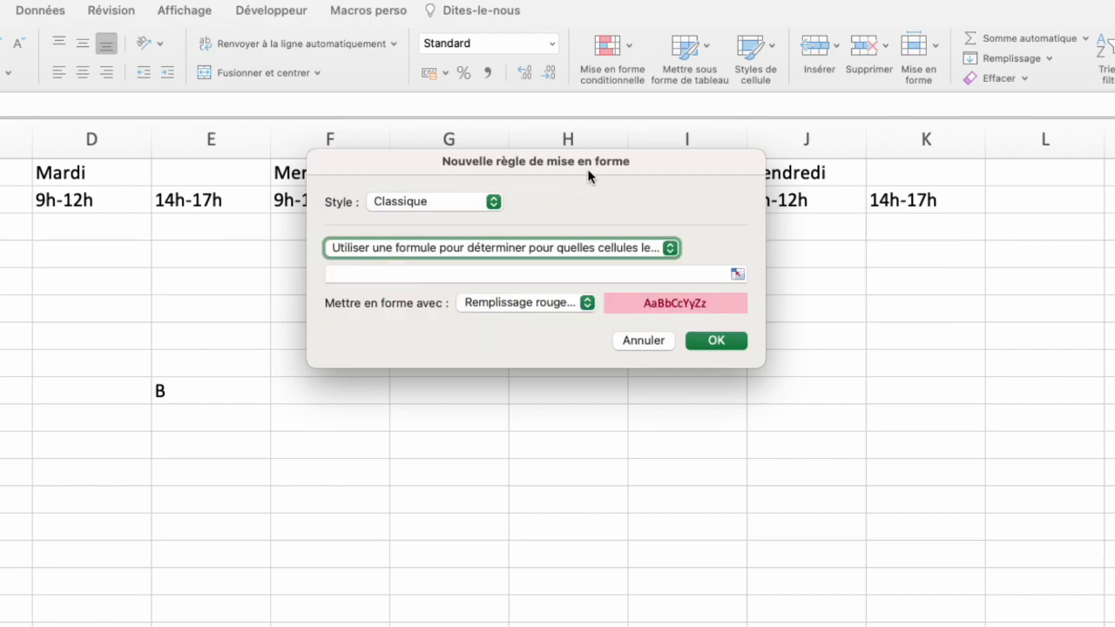
Step: Enter =nb.si($B$3:$B$22;$B$3)>1 as the rule's formula, referencing B3:B22 and B3
{"action": "left_click", "coordinate": [354, 274]}
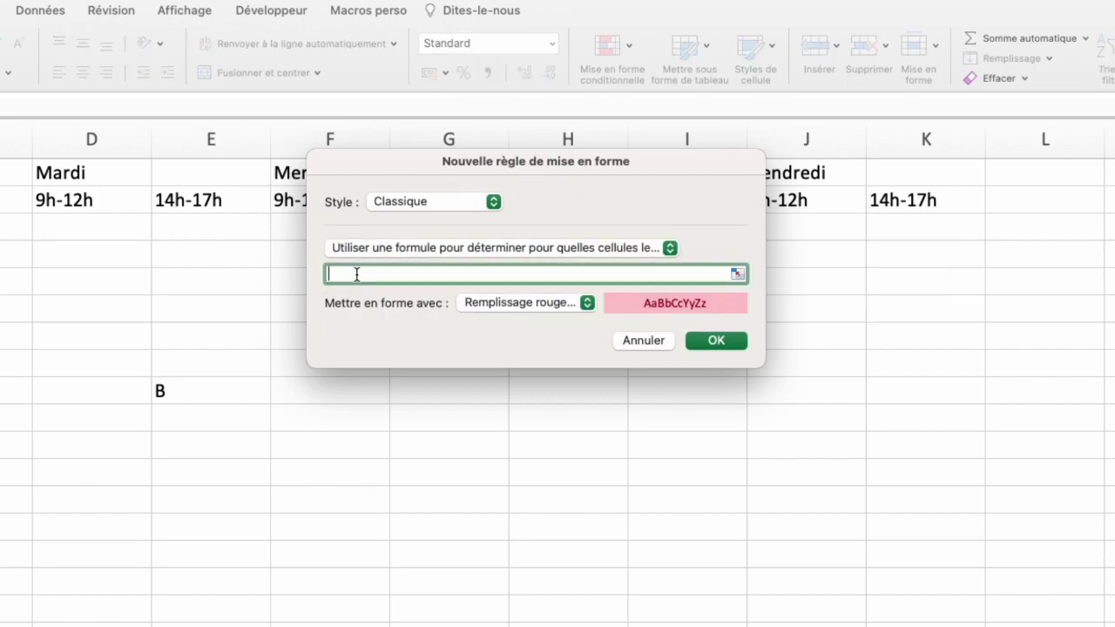
{"action": "type", "text": "=nb"}
{"action": "type", "text": ".si("}
{"action": "left_click_drag", "start_coordinate": [139, 169], "coordinate": [148, 498]}
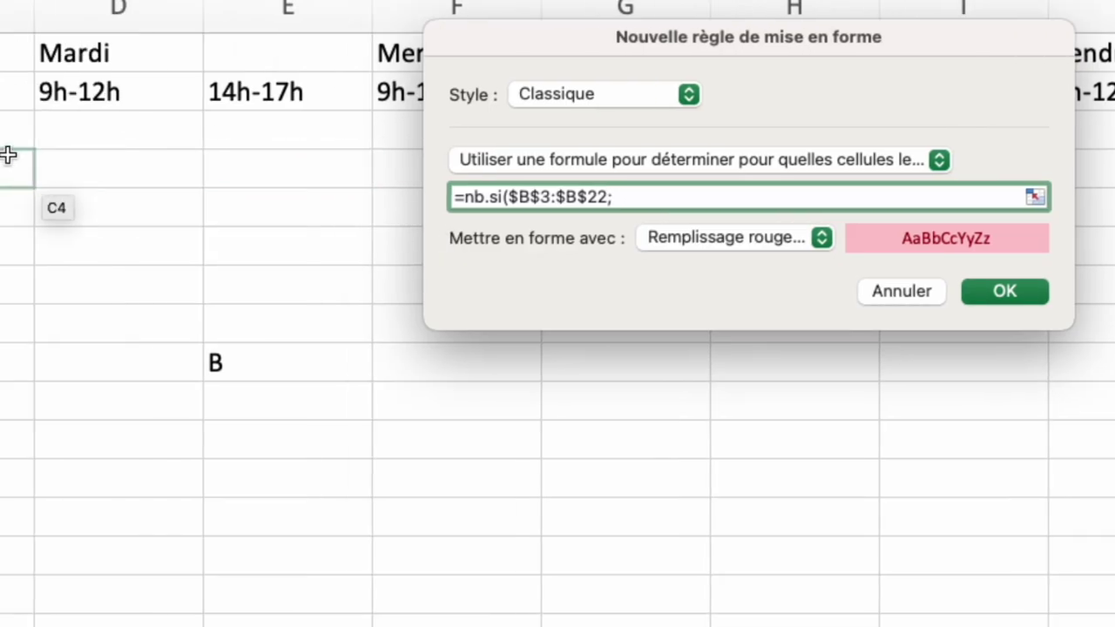
{"action": "left_click", "coordinate": [97, 134]}
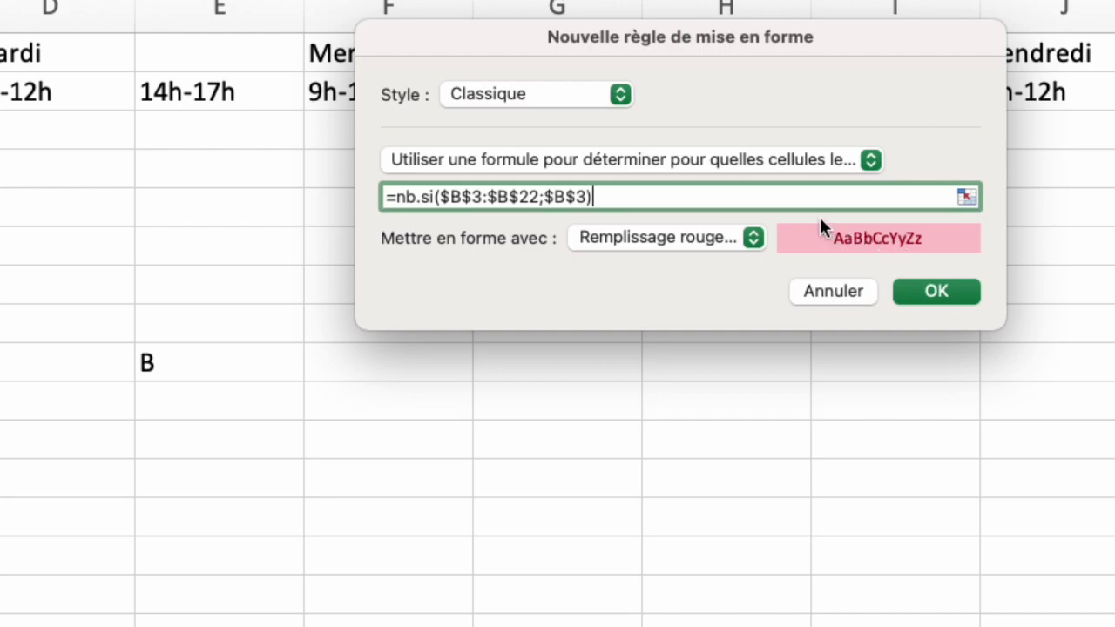
{"action": "type", "text": ">1"}
{"action": "left_click_drag", "start_coordinate": [442, 197], "coordinate": [452, 183]}
{"action": "left_click_drag", "start_coordinate": [440, 197], "coordinate": [464, 195]}
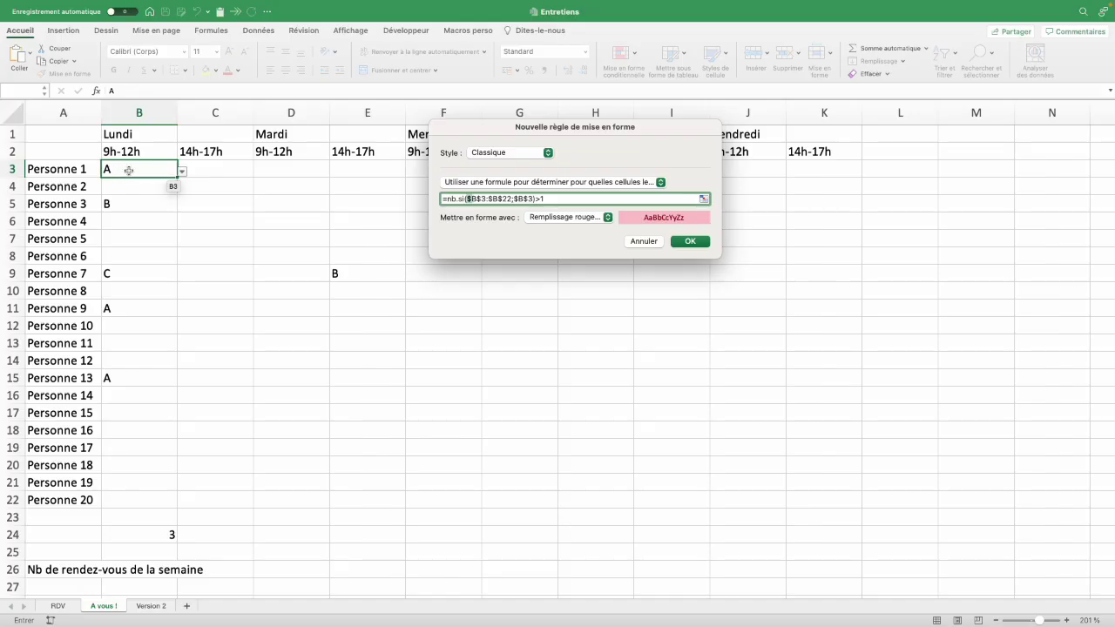
{"action": "left_click_drag", "start_coordinate": [136, 172], "coordinate": [130, 182]}
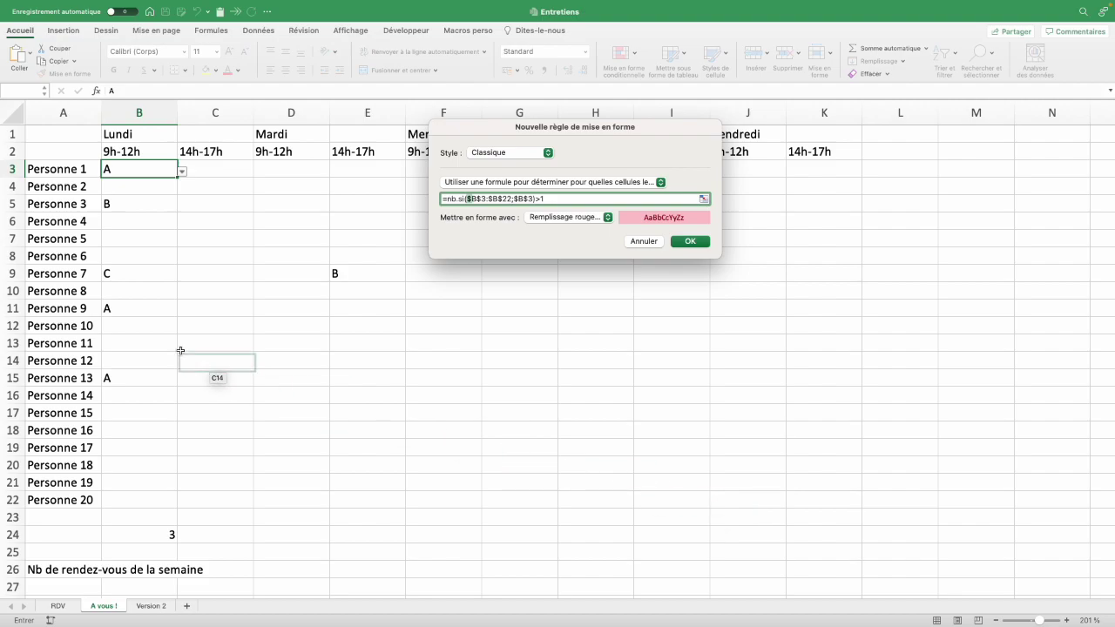
{"action": "left_click", "coordinate": [139, 113]}
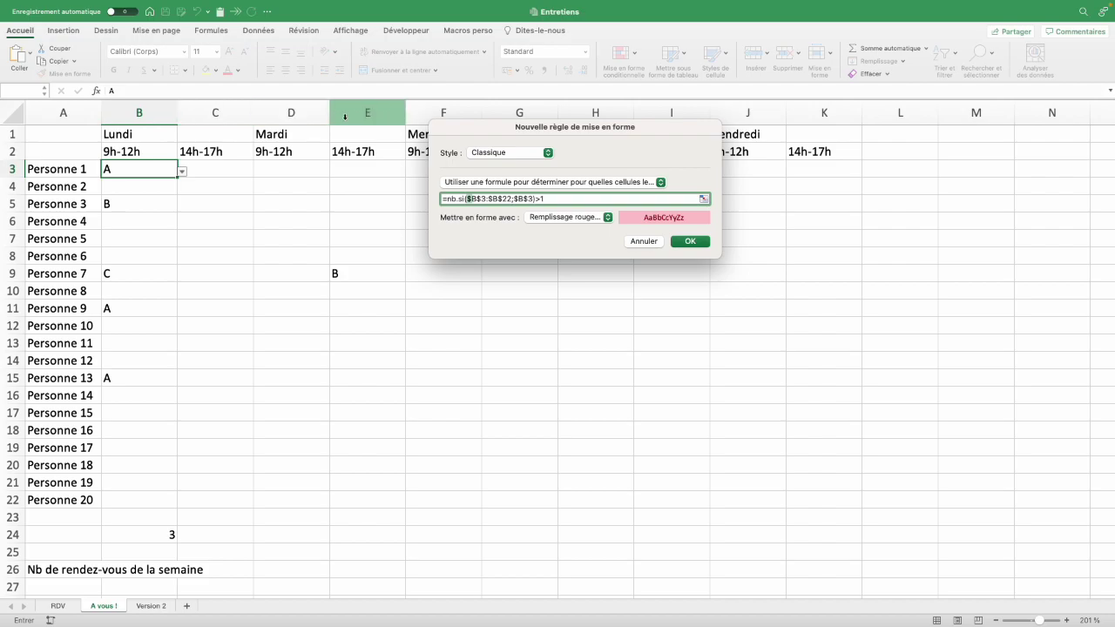
Step: Remove the column $ anchors so the range reads B$3:B$22
{"action": "left_click", "coordinate": [469, 199]}
{"action": "key", "text": "BackSpace"}
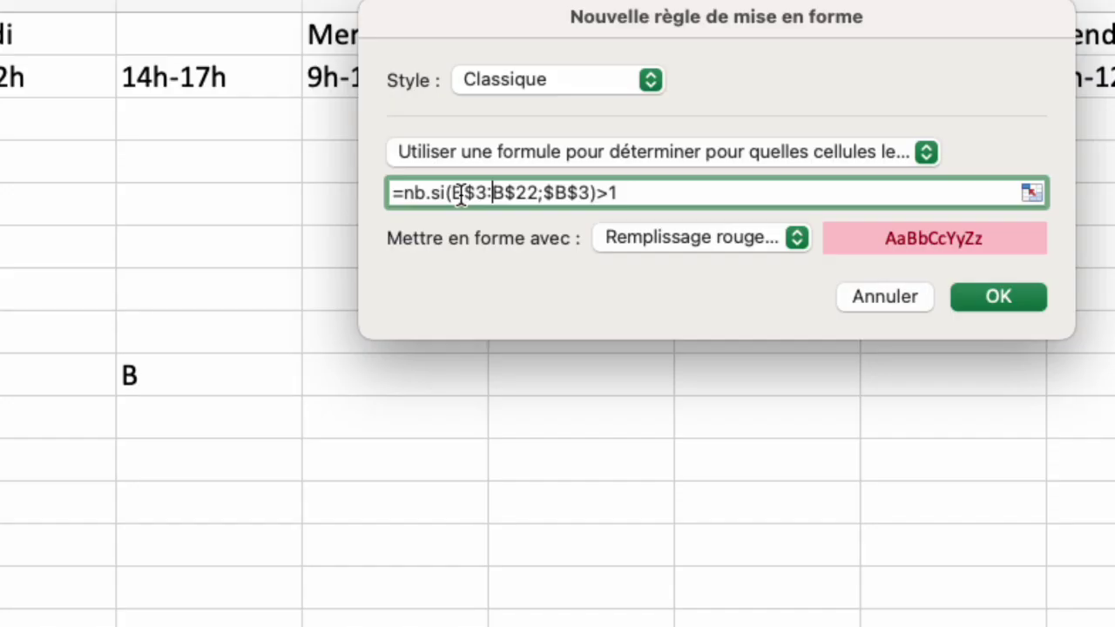
{"action": "left_click", "coordinate": [488, 199]}
{"action": "key", "text": "BackSpace"}
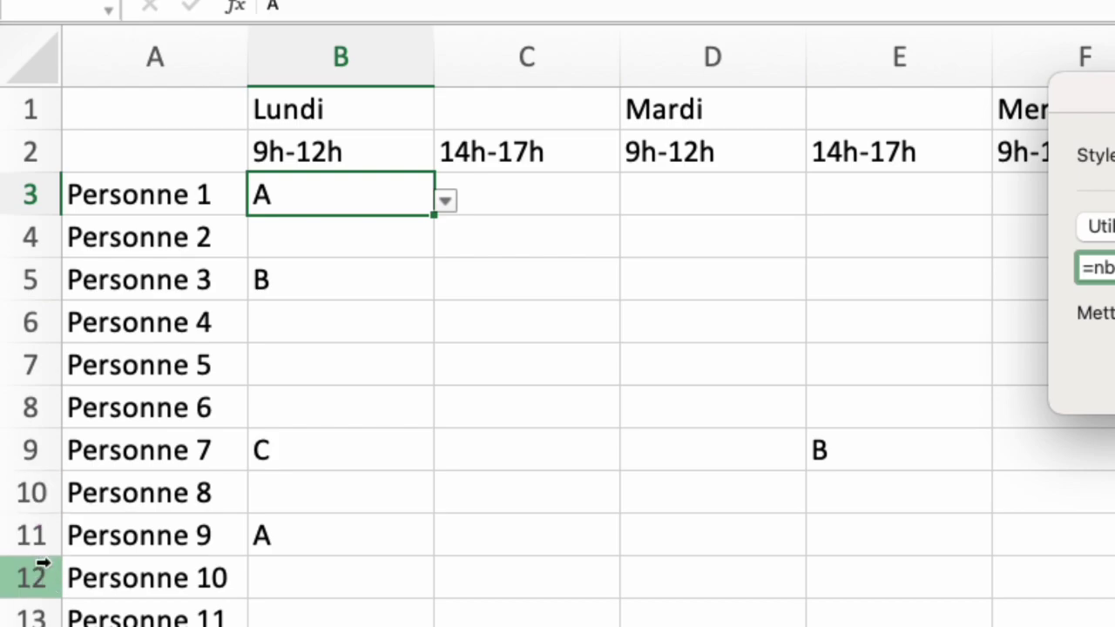
{"action": "left_click", "coordinate": [168, 474]}
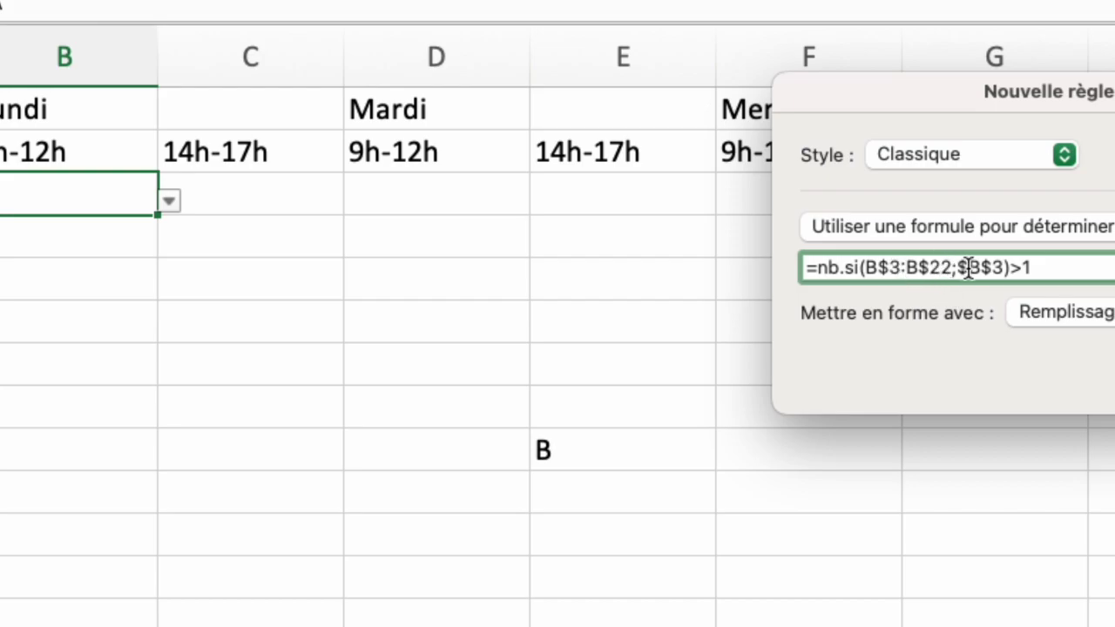
Step: Make the criterion fully relative as B3 and apply the rule
{"action": "left_click", "coordinate": [966, 267]}
{"action": "key", "text": "BackSpace"}
{"action": "left_click", "coordinate": [973, 268]}
{"action": "key", "text": "BackSpace"}
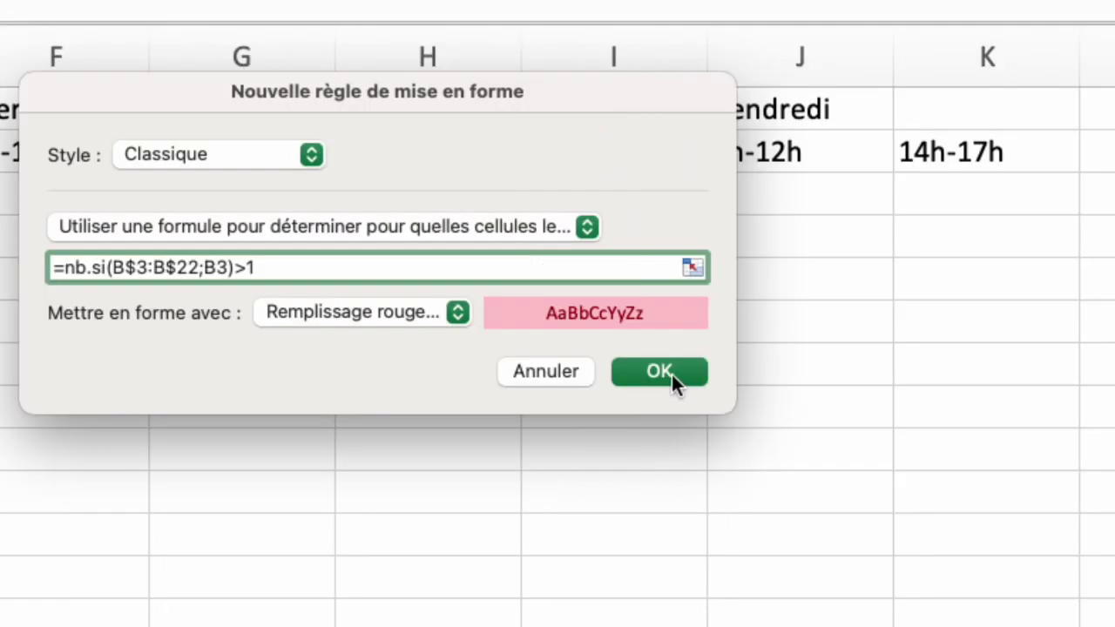
{"action": "left_click", "coordinate": [671, 375]}
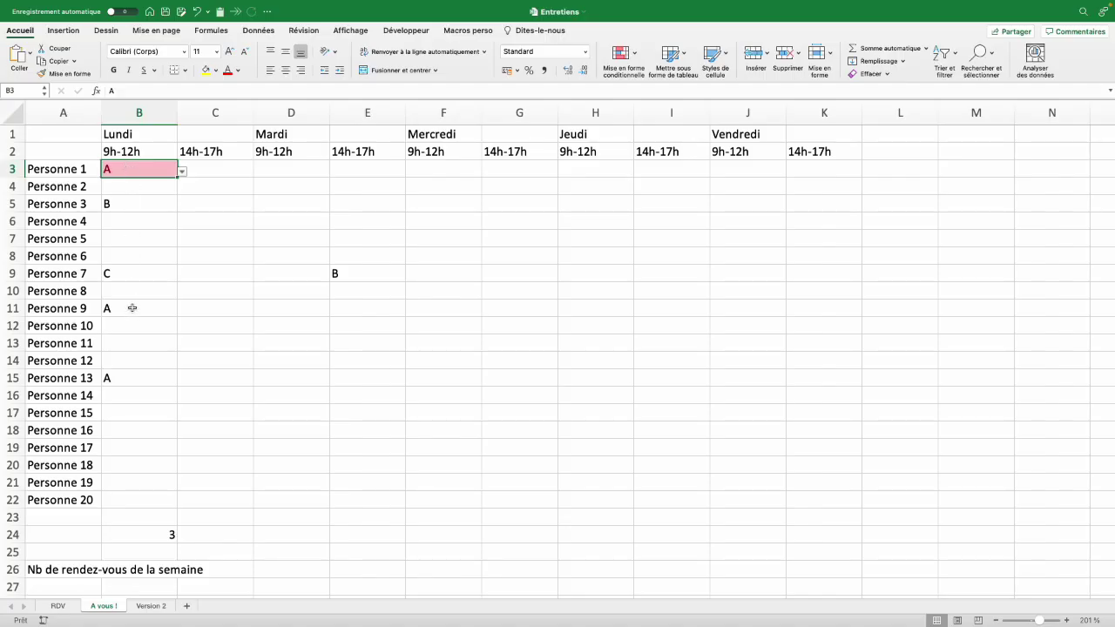
Step: Copy B3's conditional formatting onto B4:B22 with the Format Painter
{"action": "left_click_drag", "start_coordinate": [132, 308], "coordinate": [128, 384]}
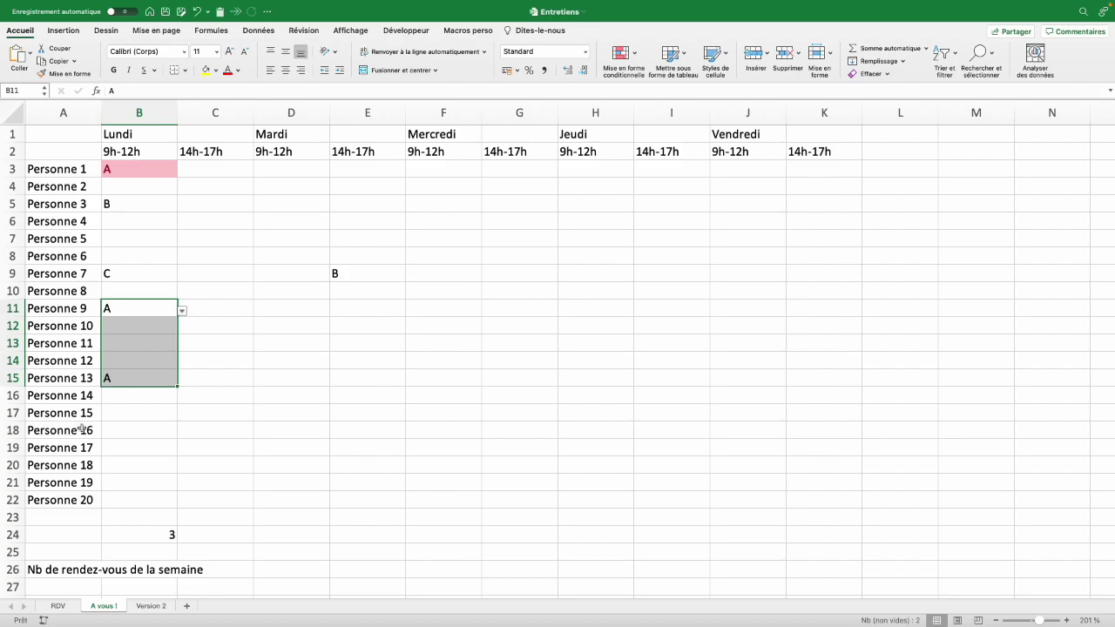
{"action": "left_click", "coordinate": [143, 175]}
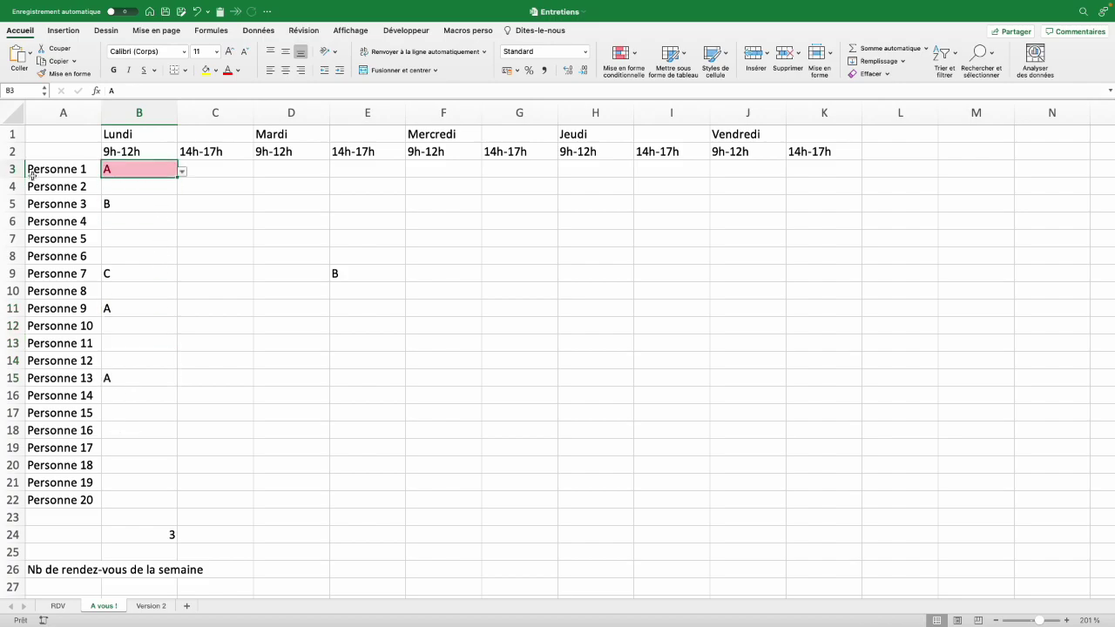
{"action": "left_click", "coordinate": [47, 79]}
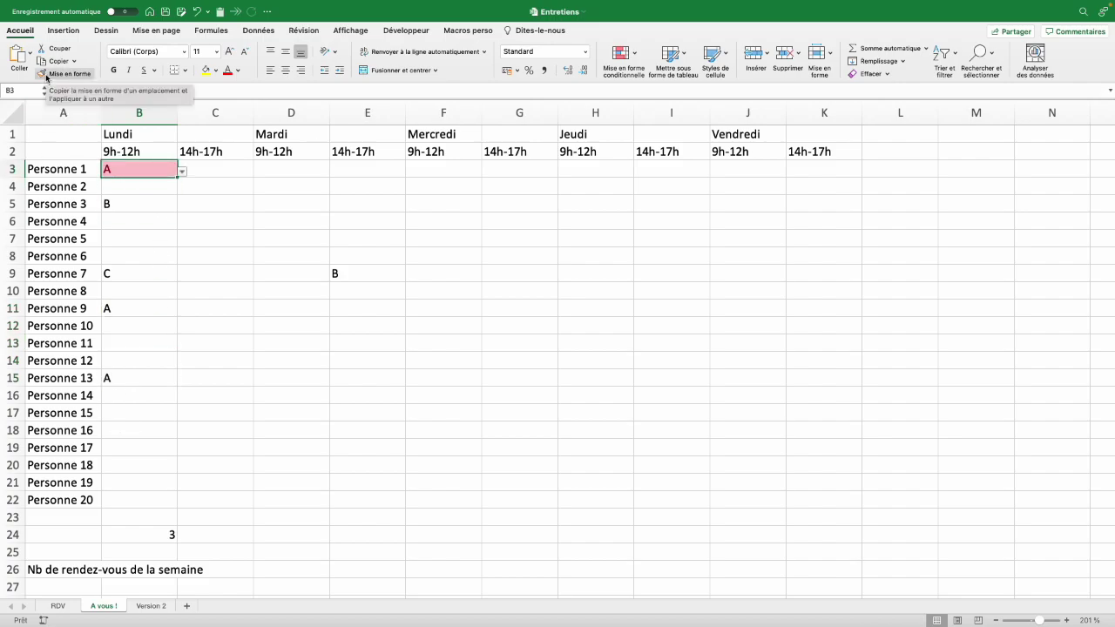
{"action": "left_click", "coordinate": [46, 76]}
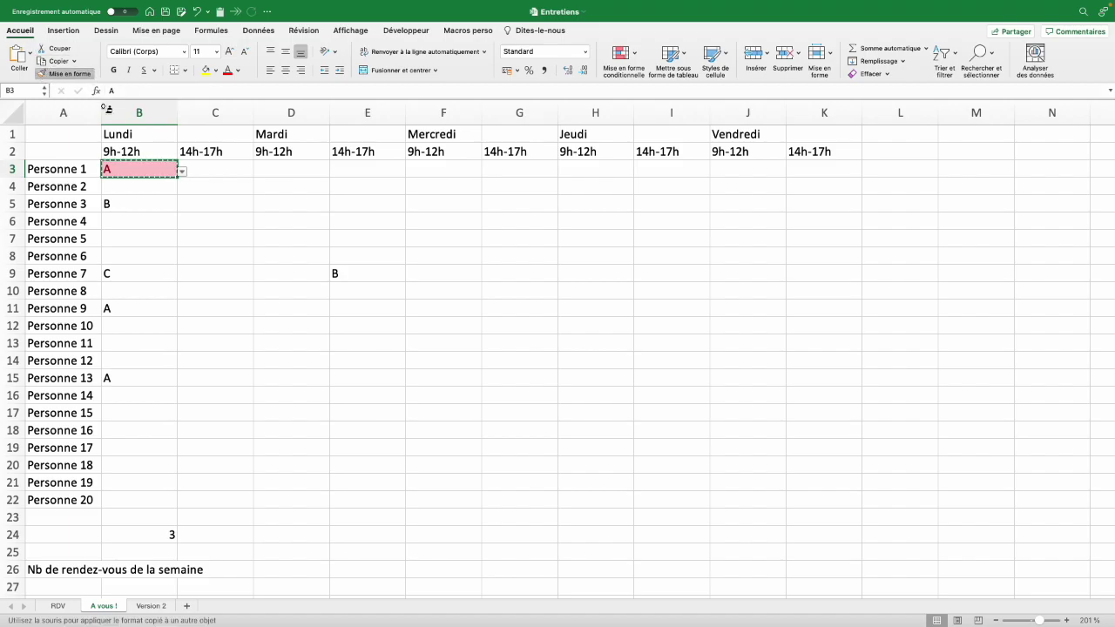
{"action": "left_click_drag", "start_coordinate": [146, 187], "coordinate": [156, 500]}
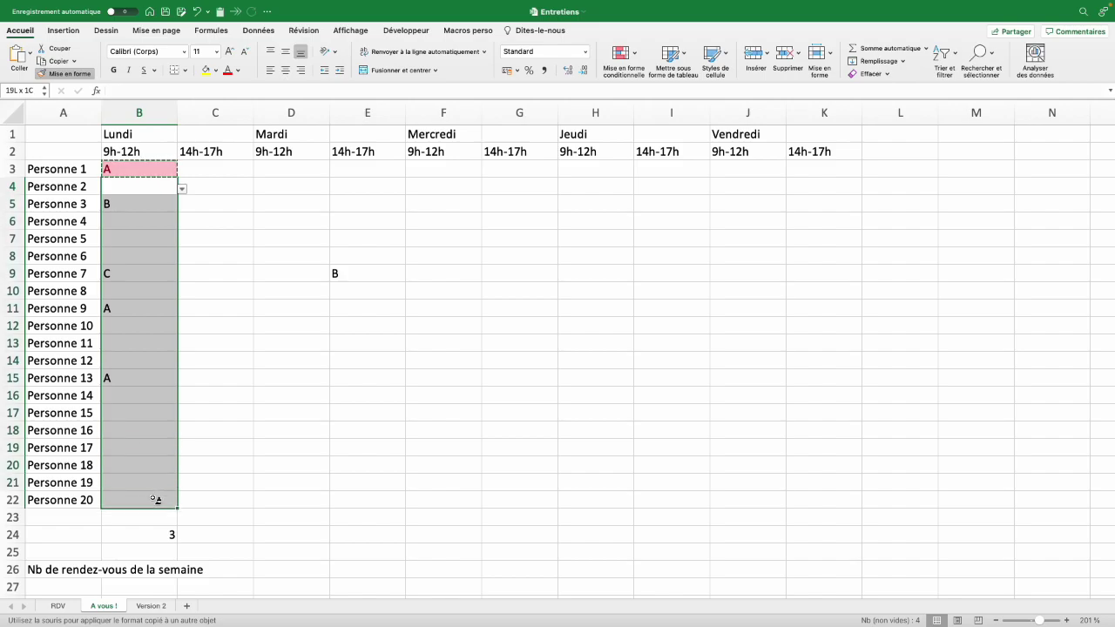
{"action": "left_click_drag", "start_coordinate": [156, 500], "coordinate": [157, 502]}
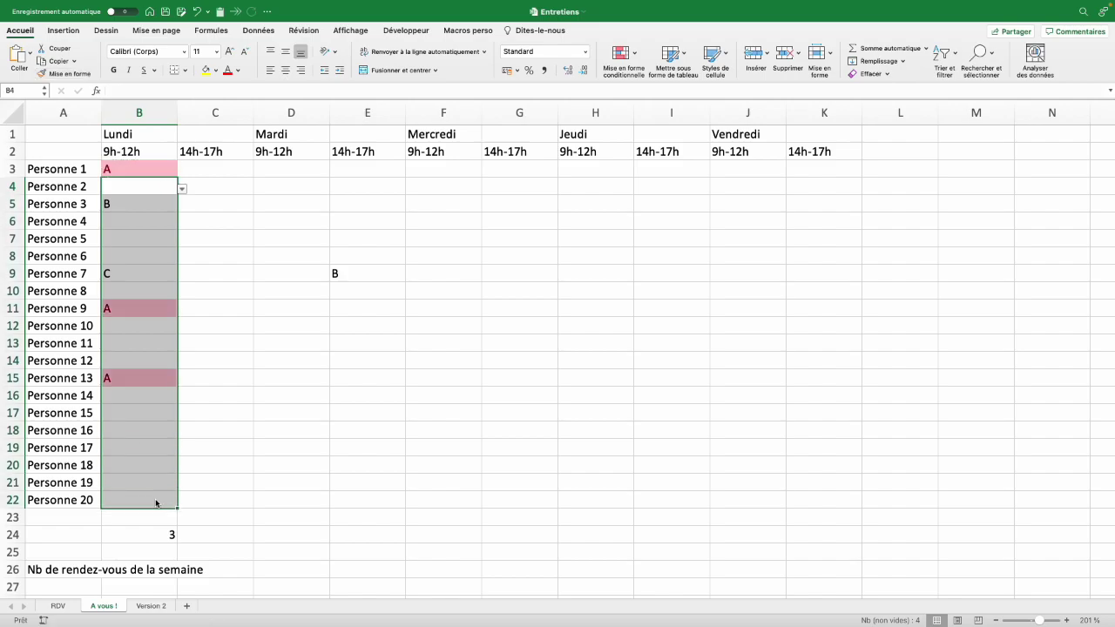
Step: Check B11 and B15, then give Personne 16 B on Monday morning in B18
{"action": "left_click", "coordinate": [122, 312]}
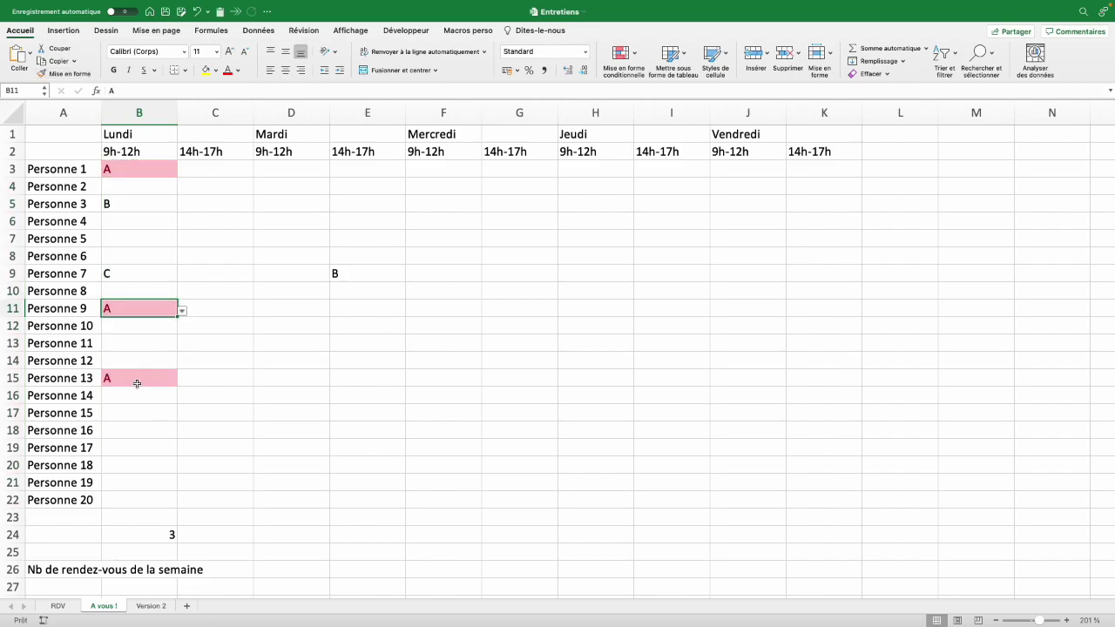
{"action": "left_click", "coordinate": [130, 380]}
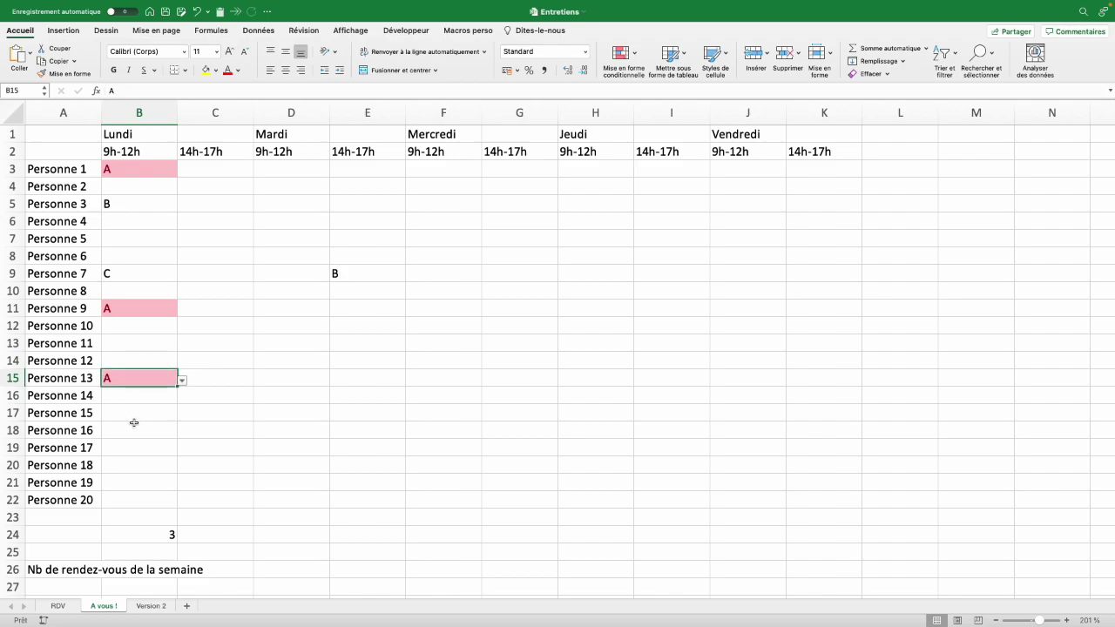
{"action": "left_click", "coordinate": [134, 424]}
{"action": "left_click", "coordinate": [182, 432]}
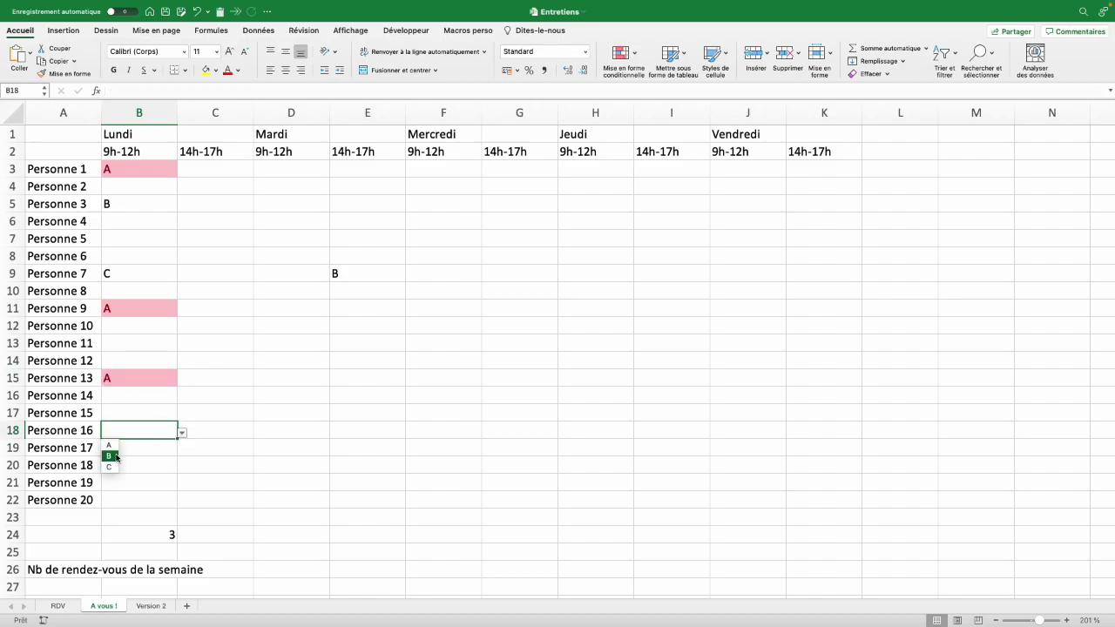
{"action": "left_click", "coordinate": [109, 455]}
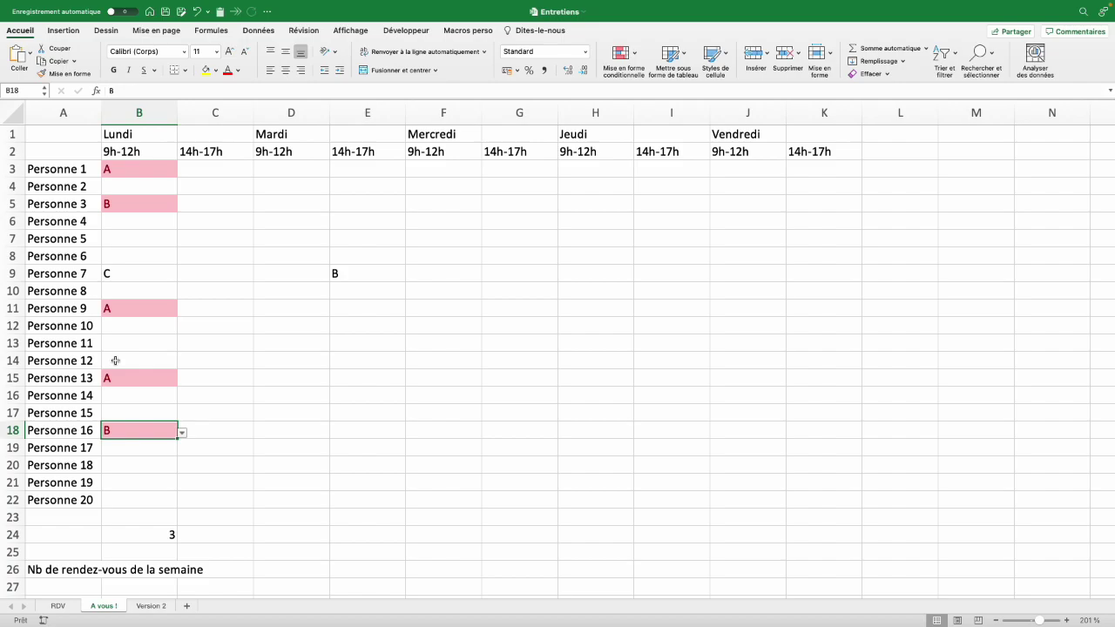
Step: Clear the test entries in B11:B15 and the B24 count, then select B3:B22
{"action": "left_click_drag", "start_coordinate": [135, 312], "coordinate": [133, 378]}
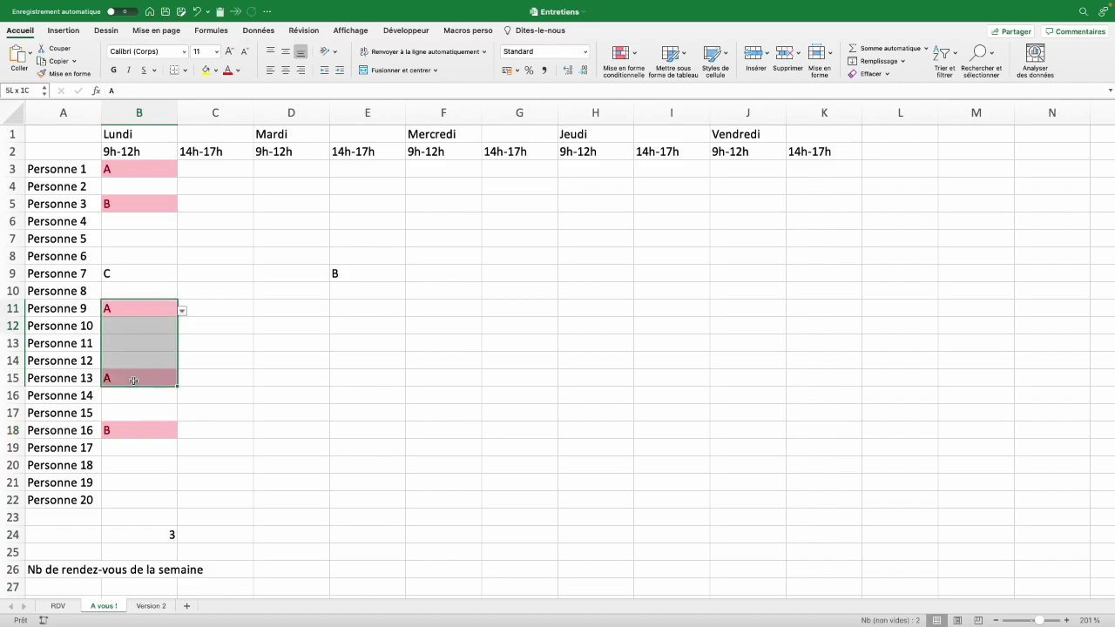
{"action": "key", "text": "Delete"}
{"action": "left_click", "coordinate": [140, 250]}
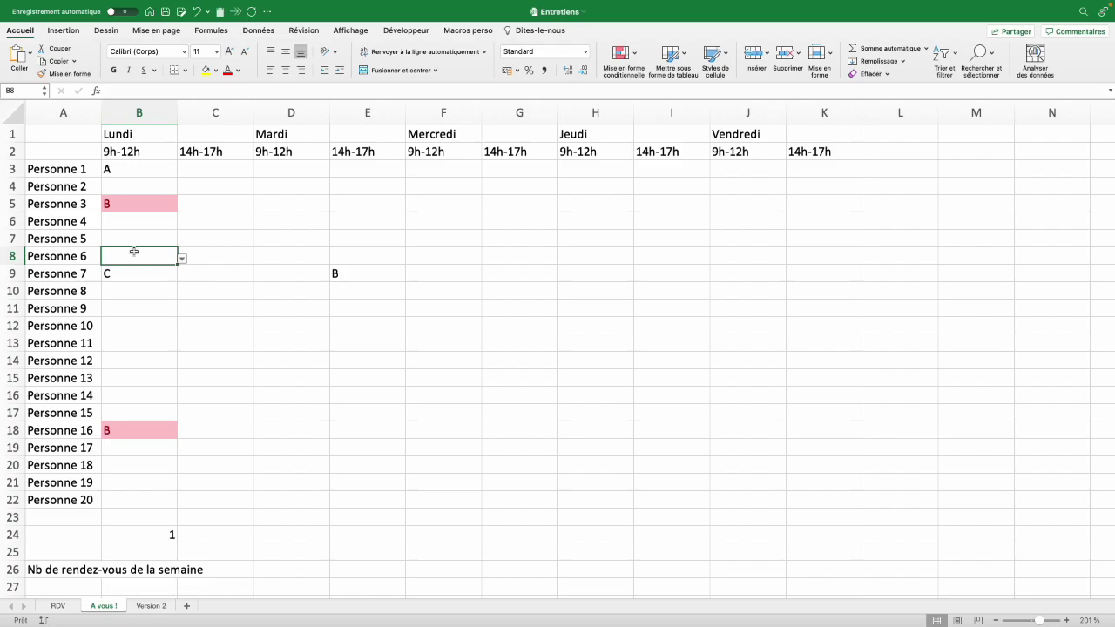
{"action": "left_click", "coordinate": [155, 533]}
{"action": "key", "text": "Delete"}
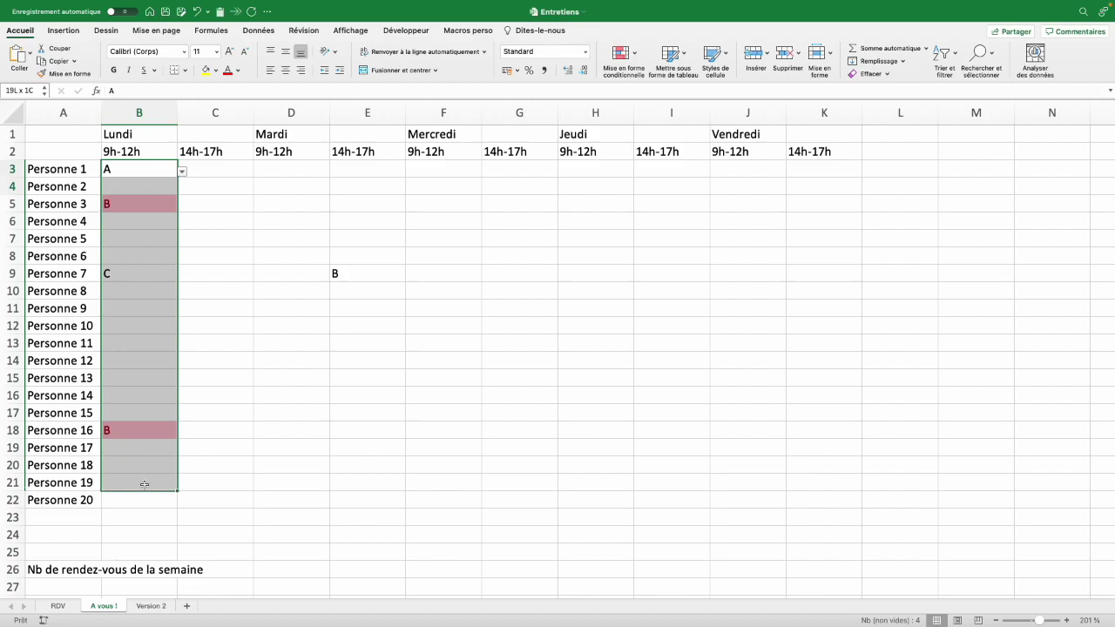
{"action": "left_click_drag", "start_coordinate": [136, 172], "coordinate": [144, 502]}
Step: Paint the Monday column's formatting over C3:K22 and choose B for Personne 11 in E13
{"action": "left_click", "coordinate": [64, 73]}
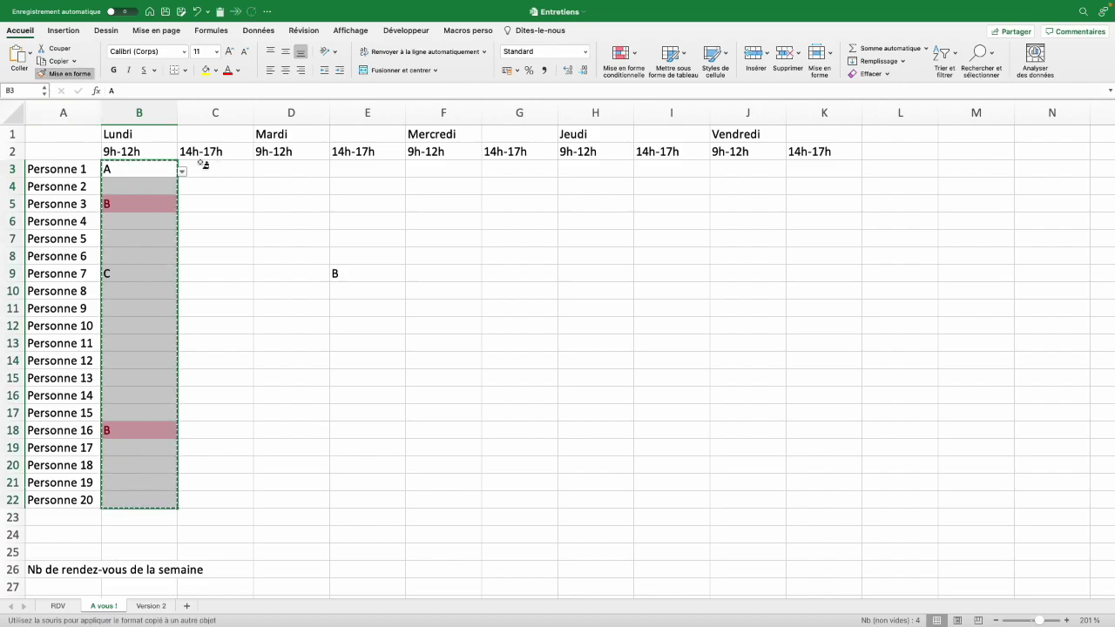
{"action": "mouse_move", "coordinate": [188, 169]}
{"action": "left_mouse_down"}
{"action": "mouse_move", "coordinate": [411, 173]}
{"action": "mouse_move", "coordinate": [823, 500]}
{"action": "left_mouse_up"}
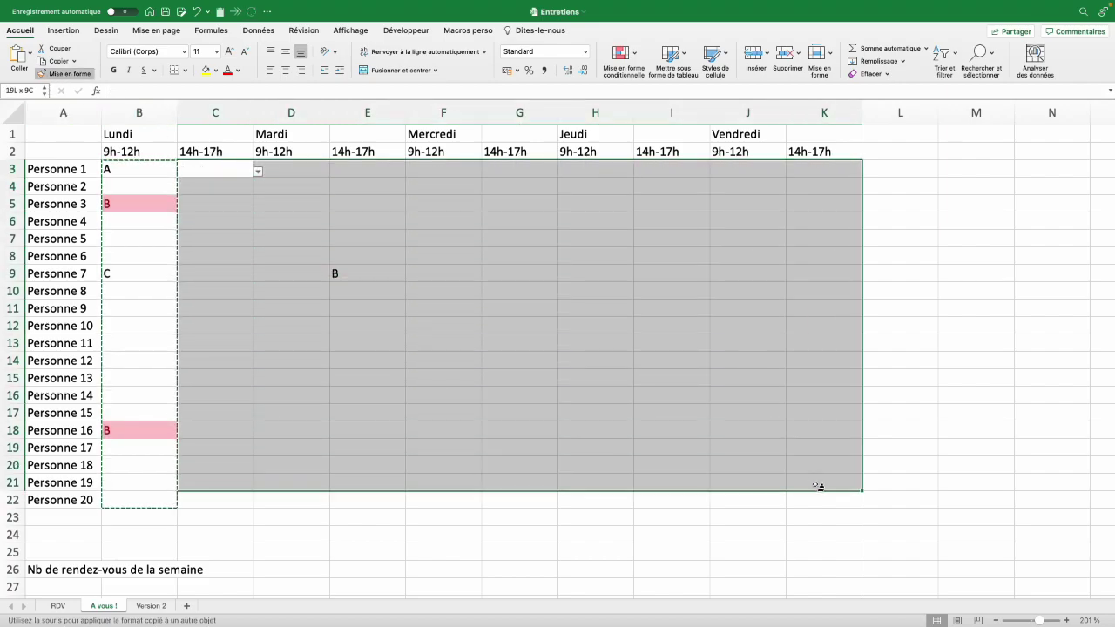
{"action": "left_click", "coordinate": [373, 350]}
{"action": "left_click", "coordinate": [409, 346]}
{"action": "left_click", "coordinate": [342, 370]}
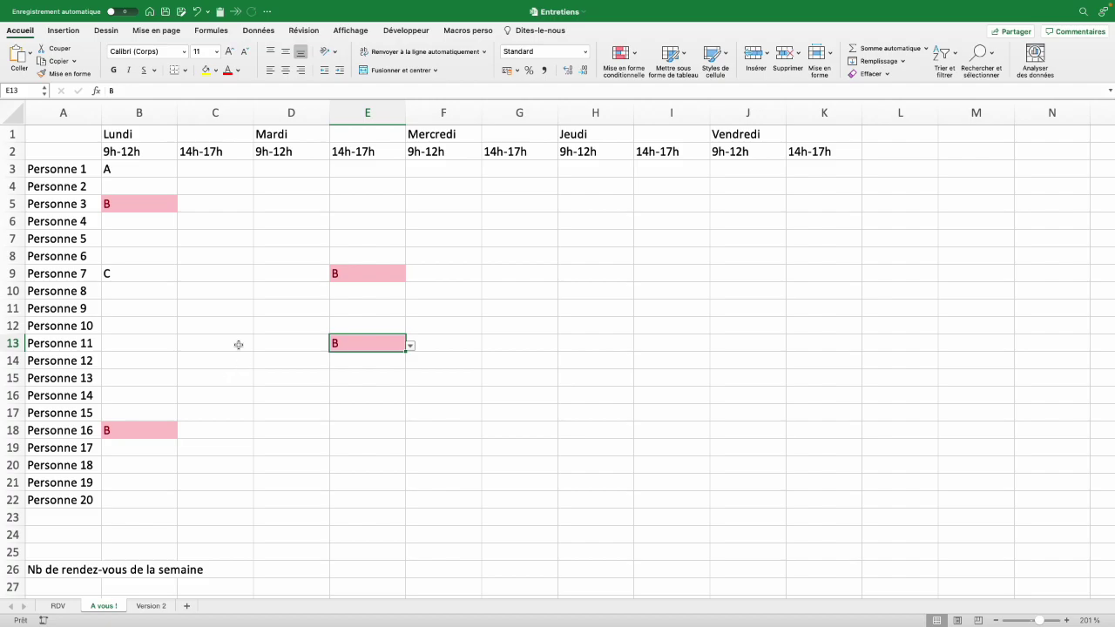
Step: Review Personne 7's and Personne 9's rows of slots, then select L3
{"action": "left_click", "coordinate": [48, 274]}
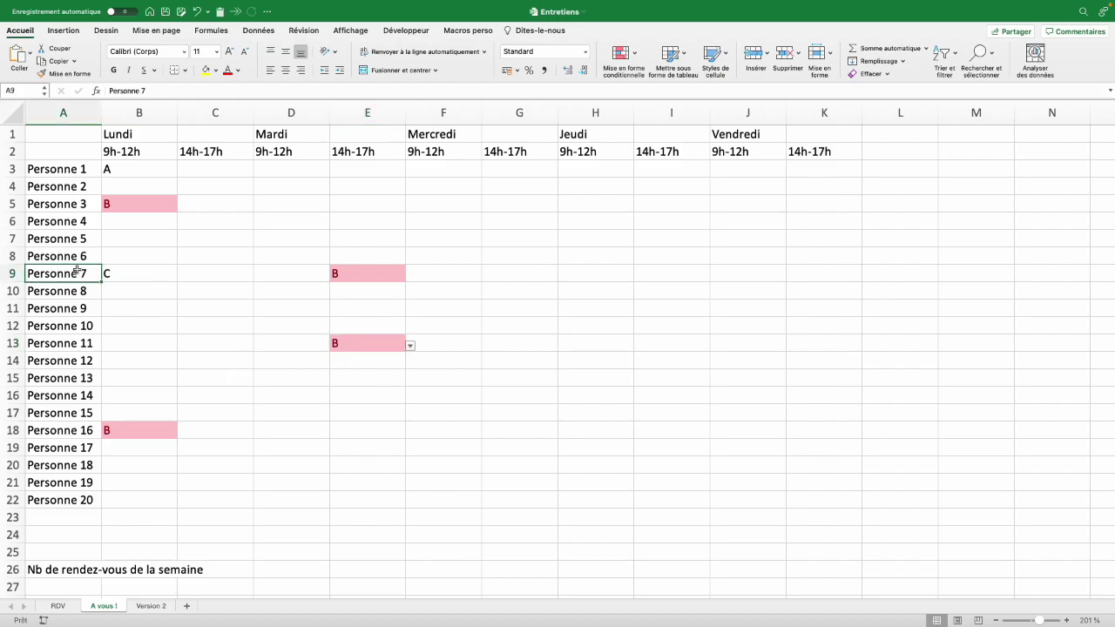
{"action": "left_click_drag", "start_coordinate": [125, 276], "coordinate": [351, 274]}
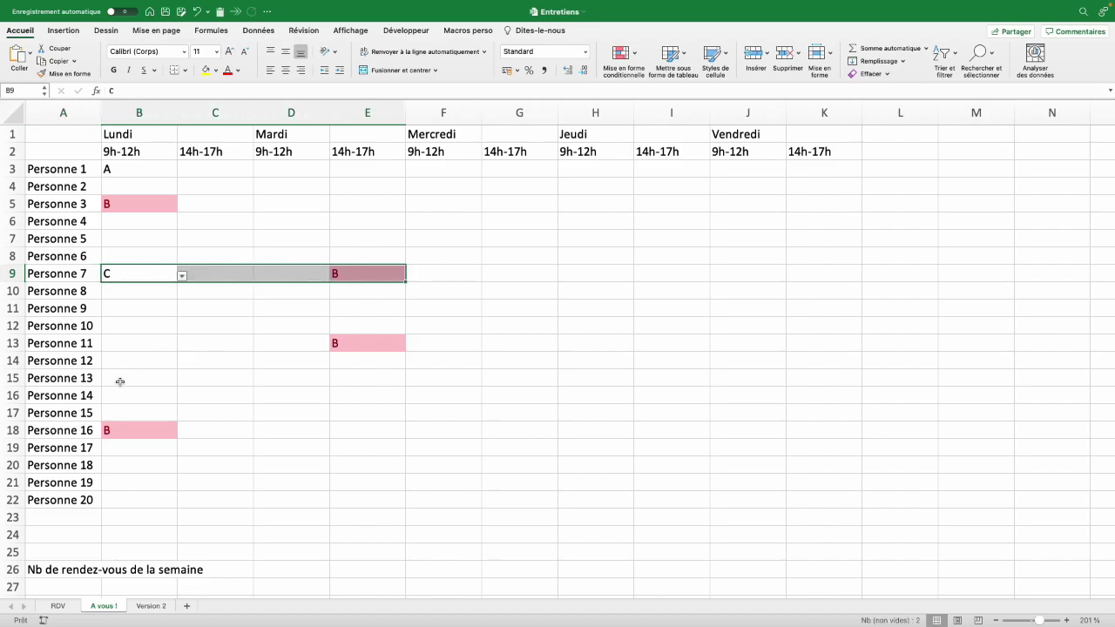
{"action": "left_click", "coordinate": [75, 314]}
{"action": "left_click_drag", "start_coordinate": [135, 314], "coordinate": [809, 310]}
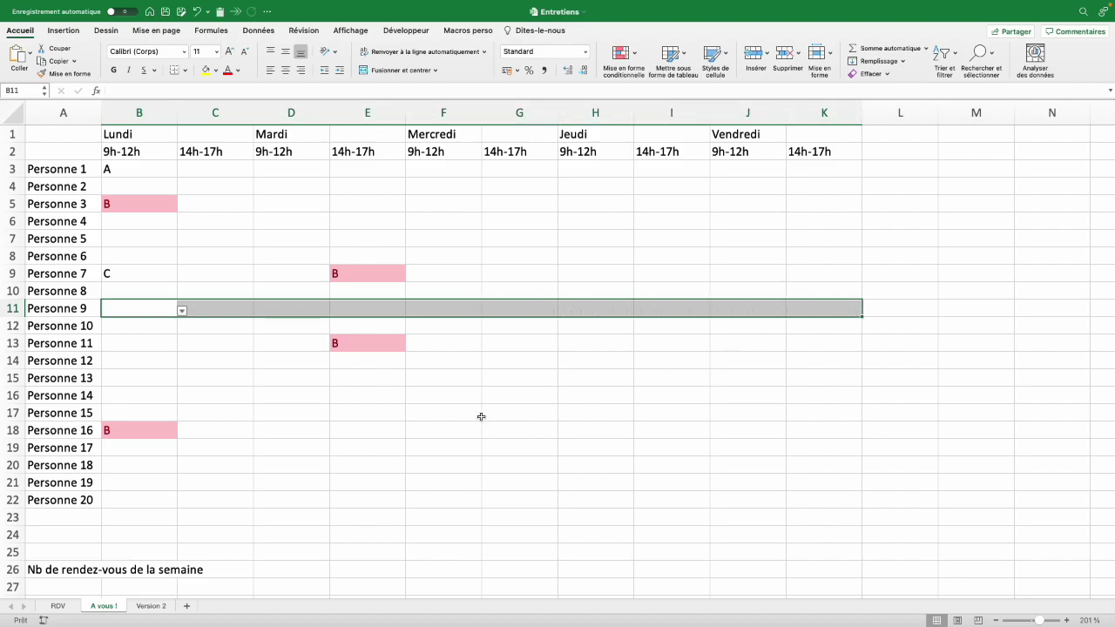
{"action": "left_click", "coordinate": [895, 168]}
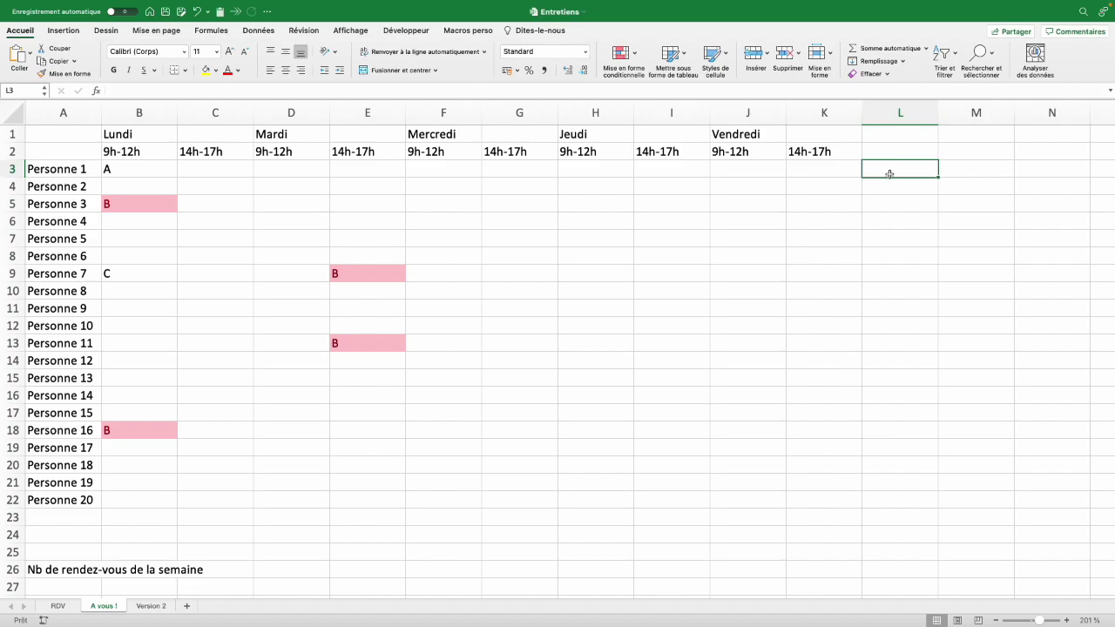
Step: Enter =NBVAL(B3:K3) in L3 to count Personne 1's bookings
{"action": "type", "text": "="}
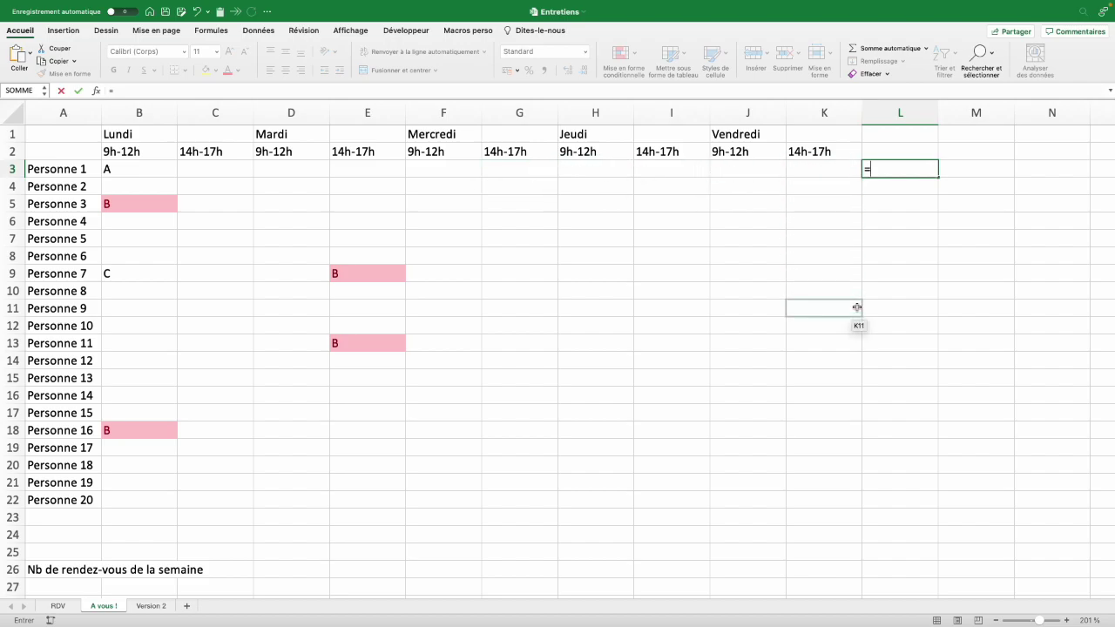
{"action": "type", "text": "nbval("}
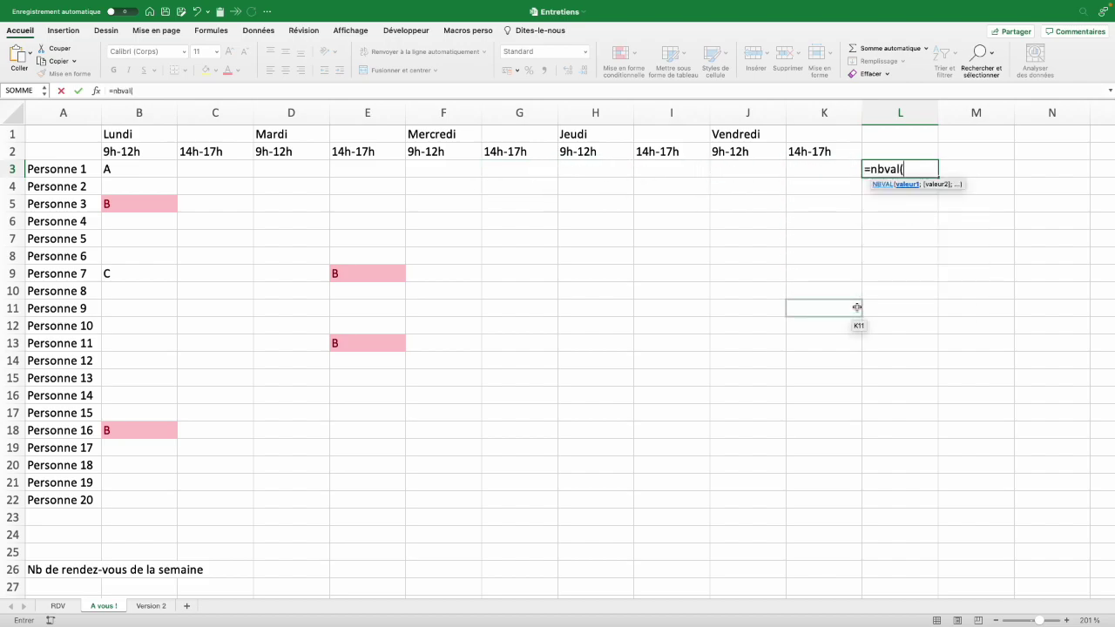
{"action": "left_click_drag", "start_coordinate": [143, 169], "coordinate": [822, 168]}
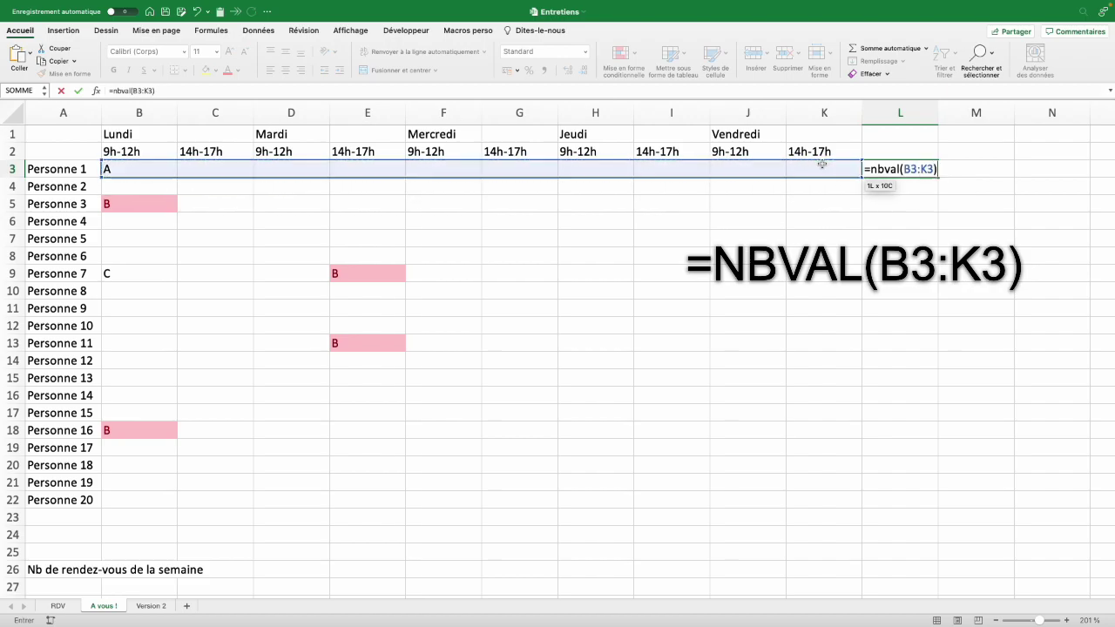
{"action": "key", "text": "Return"}
{"action": "left_click", "coordinate": [887, 169]}
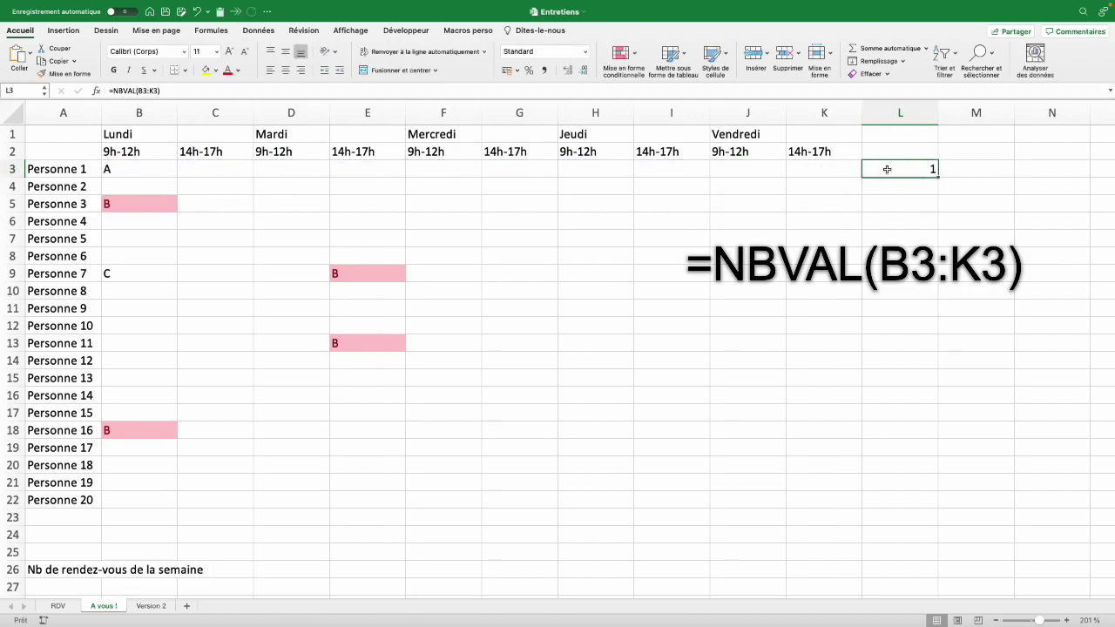
Step: Choose B in H3 (Thursday morning) and C in F3 (Wednesday morning) for Personne 1
{"action": "left_click", "coordinate": [577, 166]}
{"action": "left_click", "coordinate": [638, 172]}
{"action": "left_click", "coordinate": [566, 206]}
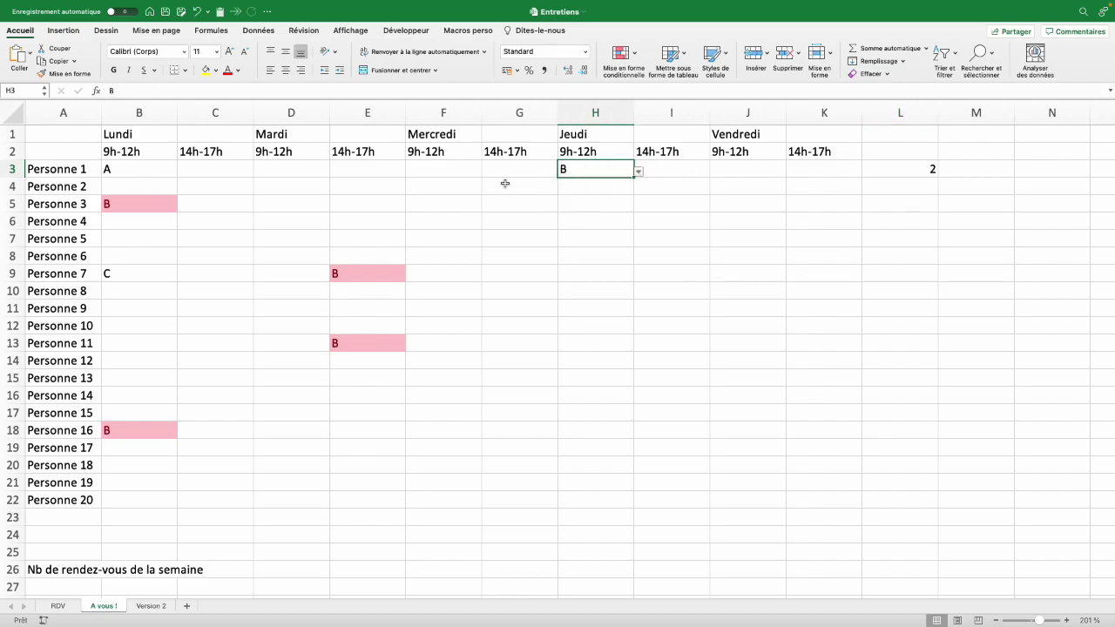
{"action": "left_click", "coordinate": [476, 173]}
{"action": "left_click", "coordinate": [486, 172]}
{"action": "left_click", "coordinate": [415, 209]}
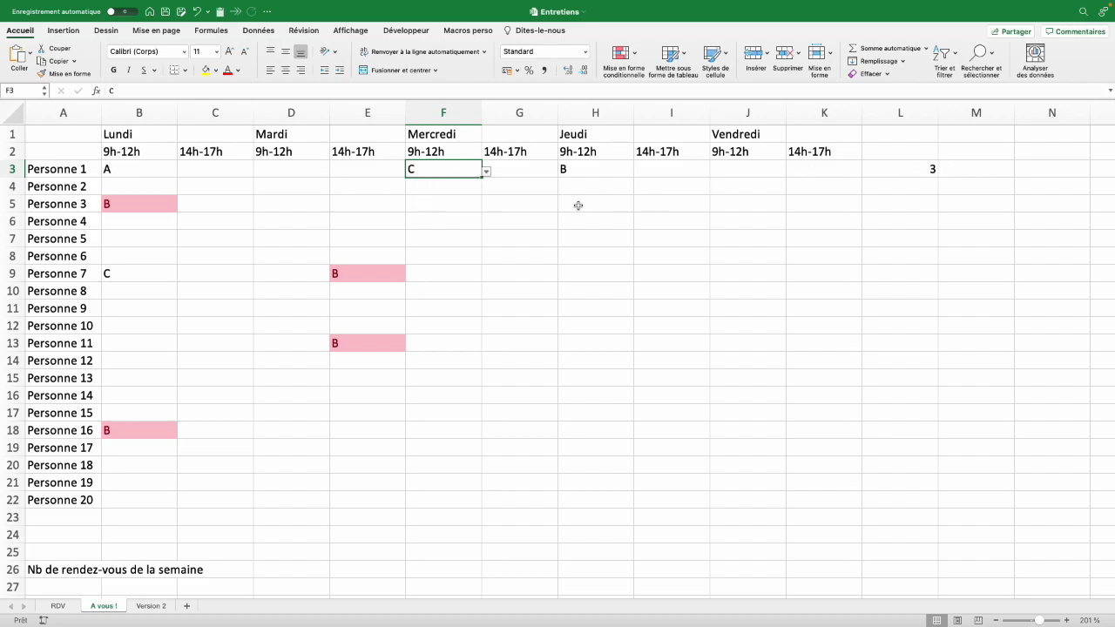
{"action": "left_click", "coordinate": [63, 171]}
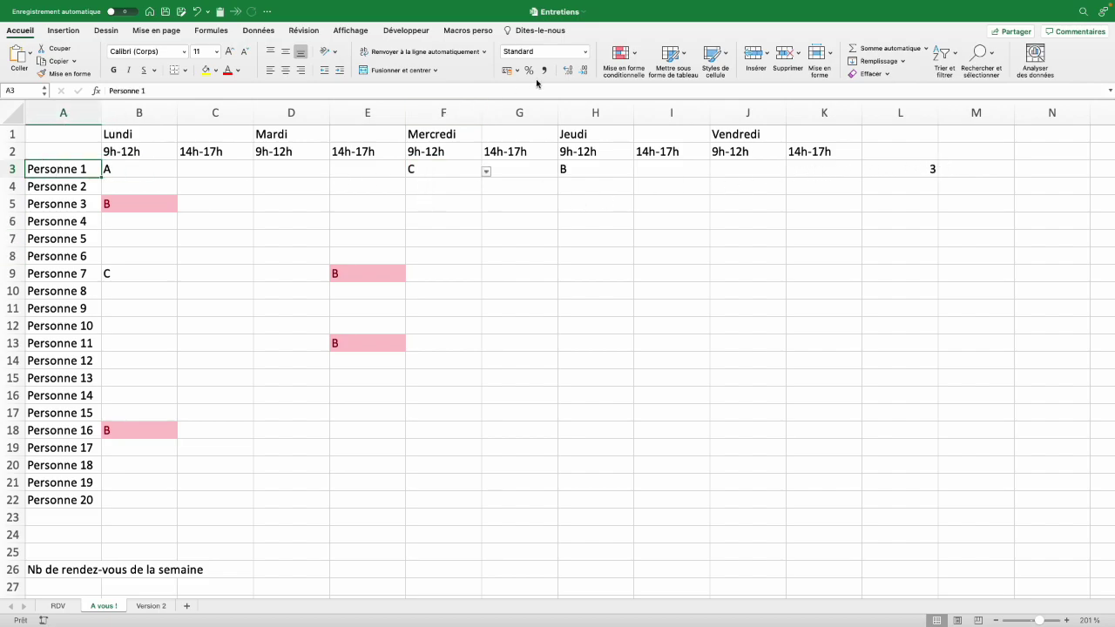
Step: Start a new Classique, formula-based conditional formatting rule for A3
{"action": "left_click", "coordinate": [637, 58]}
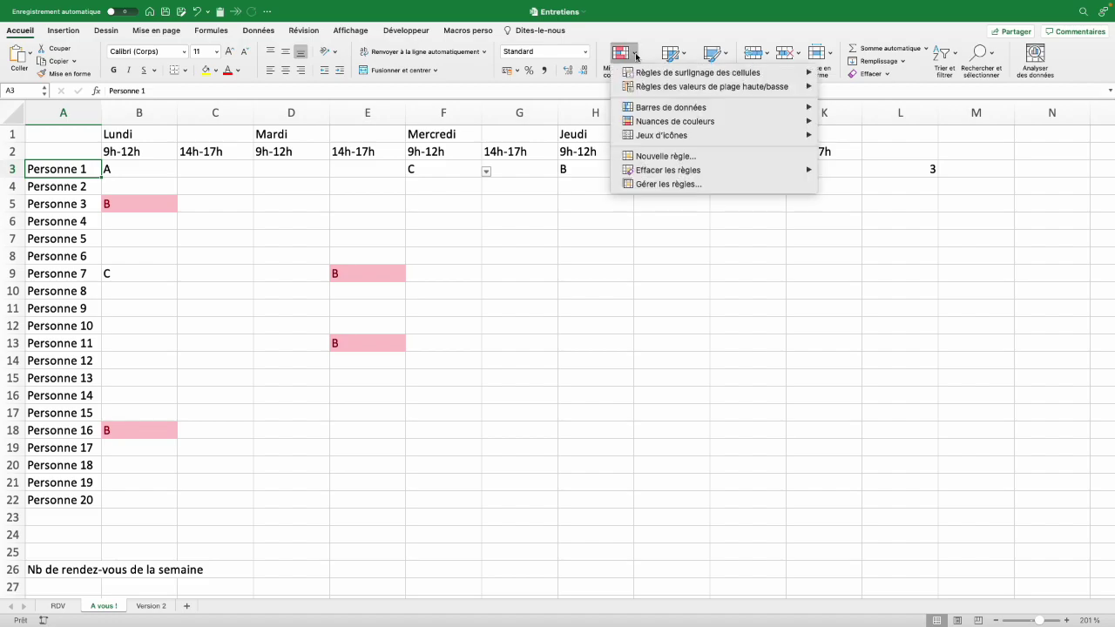
{"action": "left_click", "coordinate": [665, 160]}
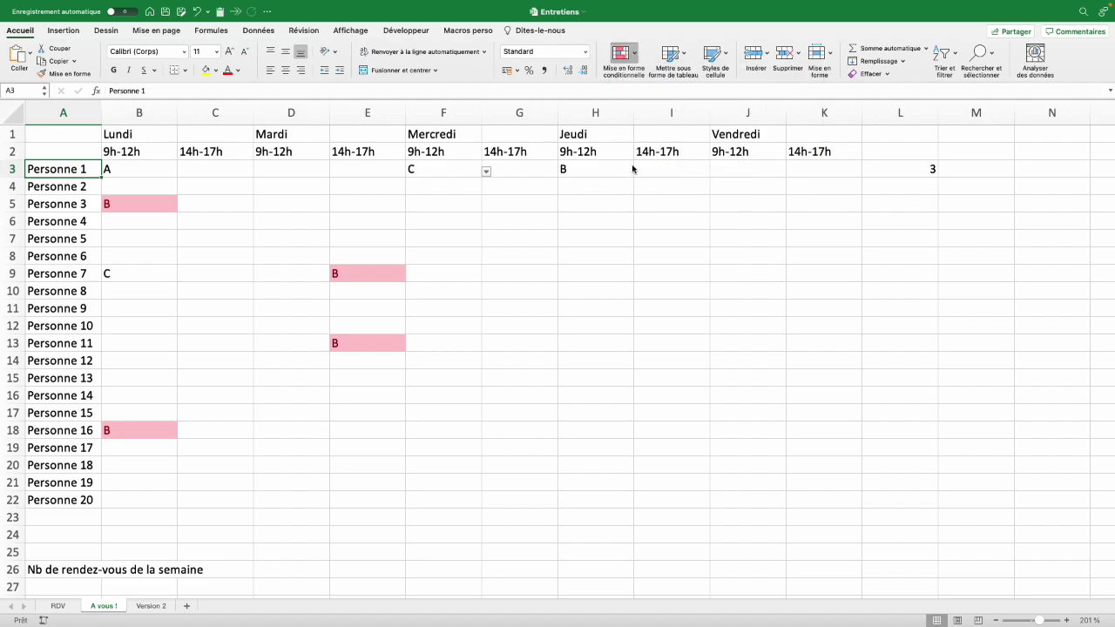
{"action": "left_click", "coordinate": [514, 157]}
{"action": "left_click", "coordinate": [503, 229]}
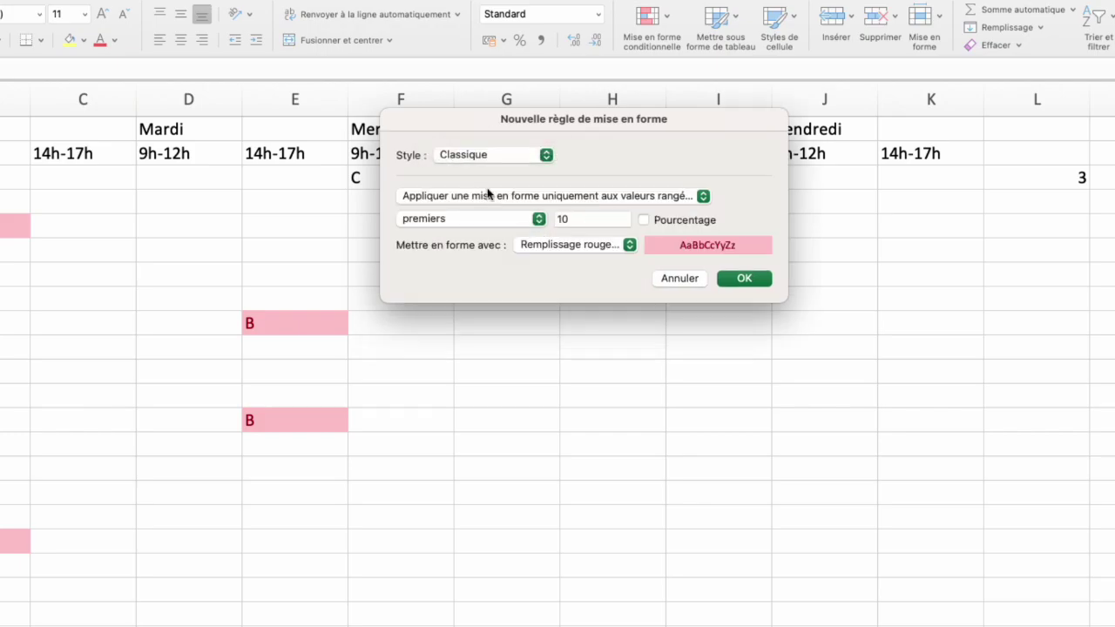
{"action": "left_click", "coordinate": [487, 193]}
{"action": "left_click", "coordinate": [511, 252]}
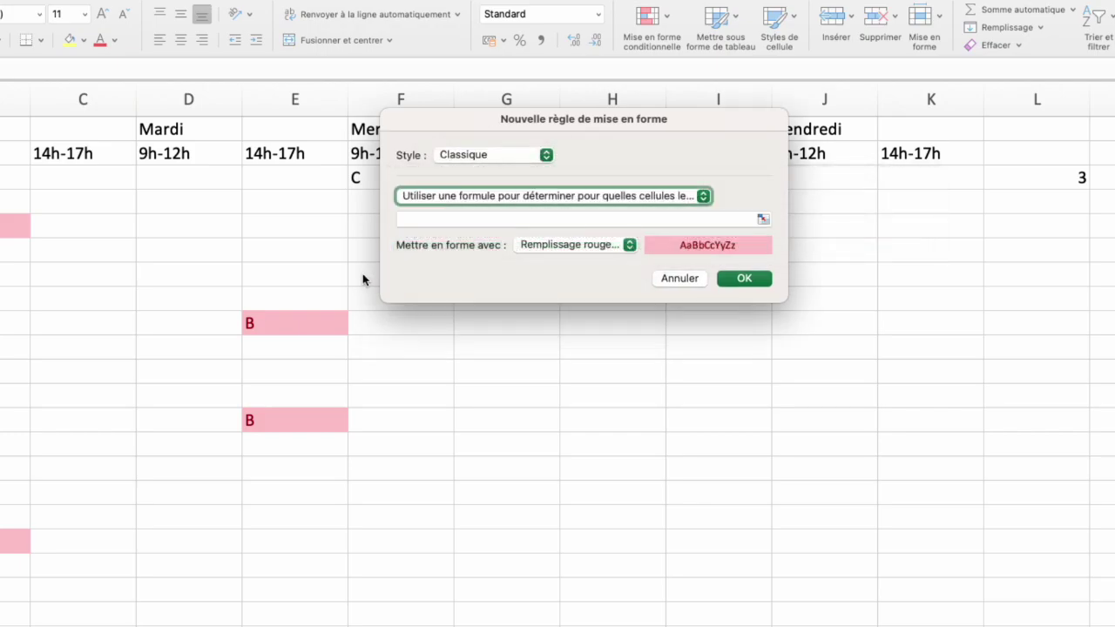
Step: Set the rule to =NBVAL($B3:$K3)<>1 with red fill, then pick up A3's format with Format Painter
{"action": "left_click", "coordinate": [423, 218]}
{"action": "type", "text": "=nbval("}
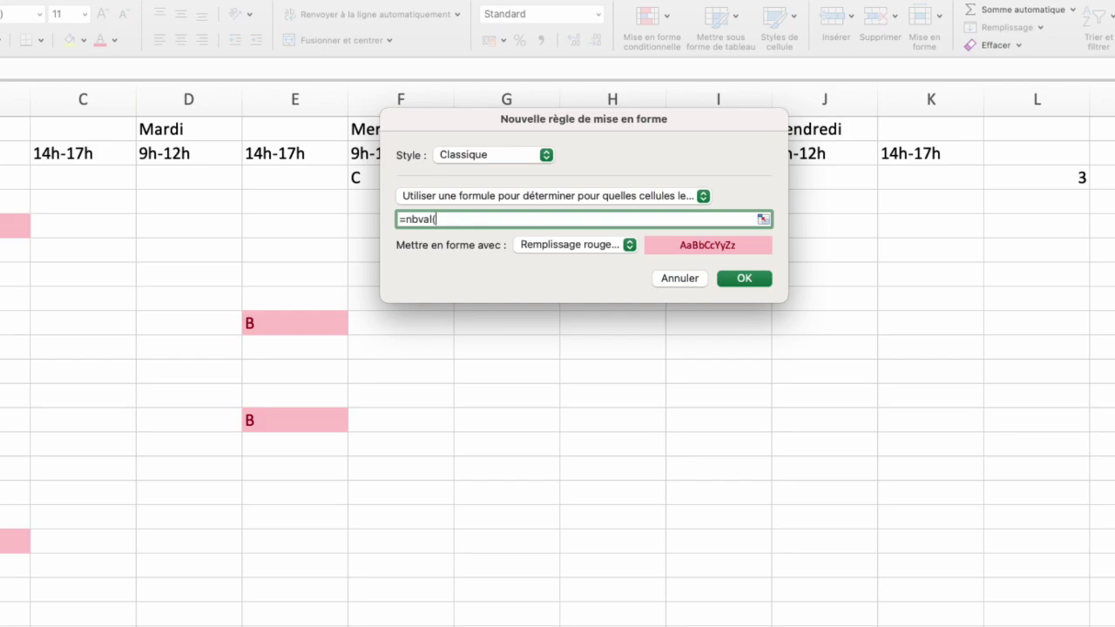
{"action": "left_click_drag", "start_coordinate": [194, 177], "coordinate": [968, 191]}
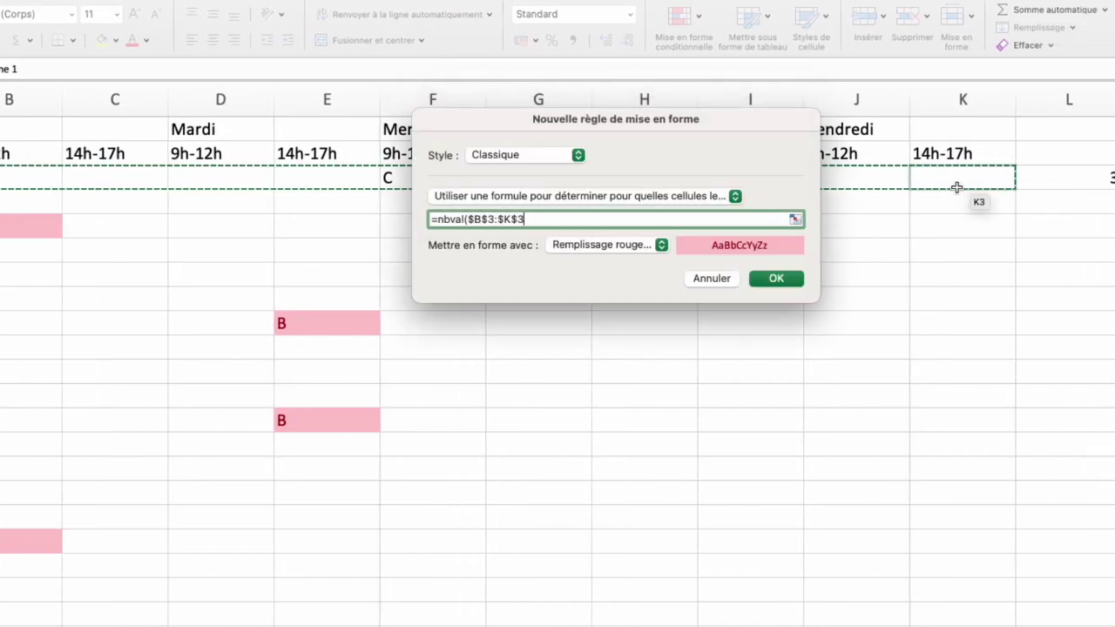
{"action": "type", "text": ")<>1"}
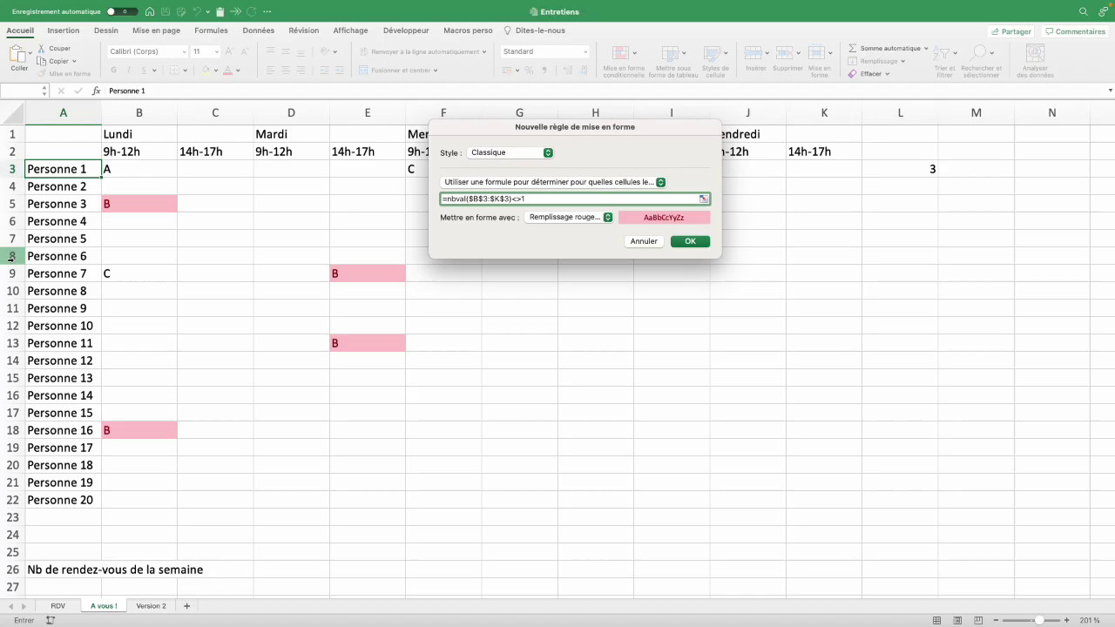
{"action": "left_click", "coordinate": [480, 199]}
{"action": "key", "text": "BackSpace"}
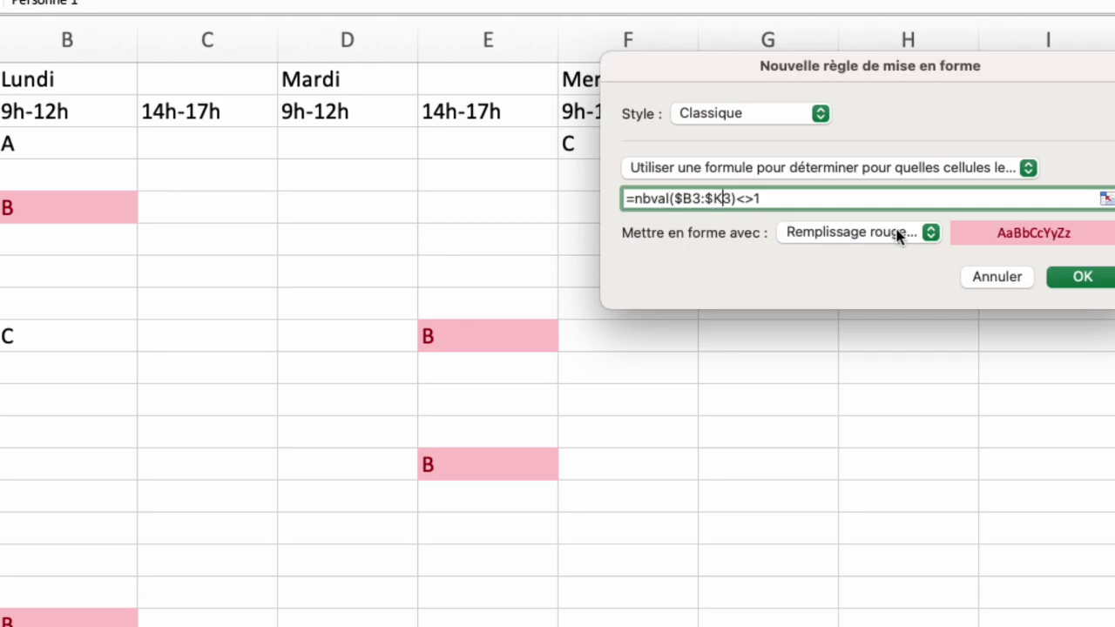
{"action": "left_click", "coordinate": [1082, 276]}
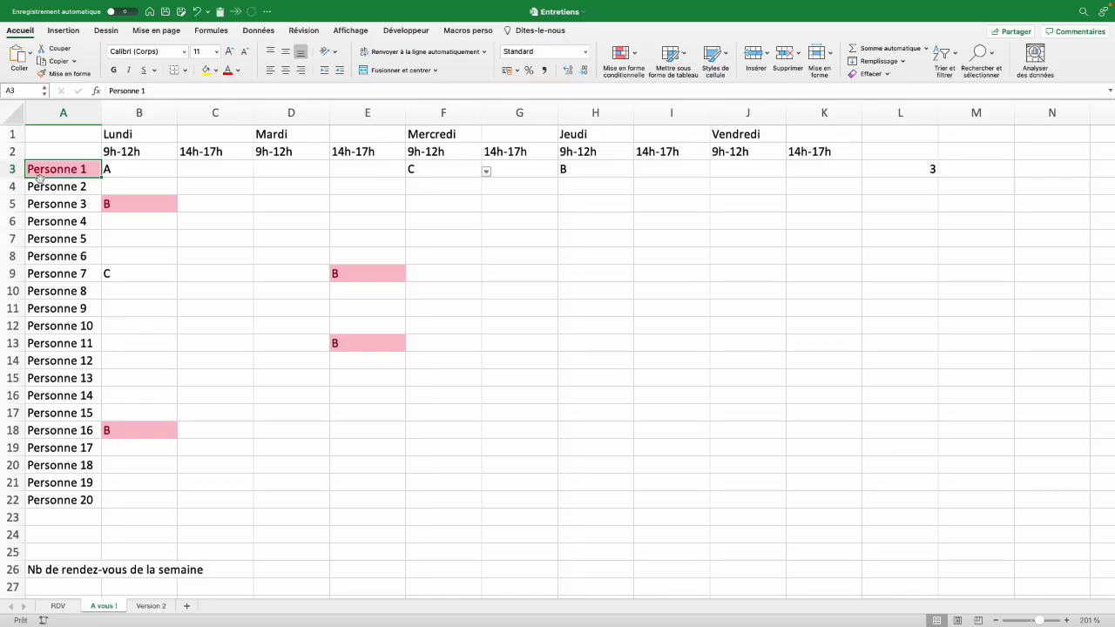
{"action": "left_click", "coordinate": [66, 73]}
Step: Paint the highlight rule onto names A3:A22 and book A in C6 for Personne 4
{"action": "left_click_drag", "start_coordinate": [67, 171], "coordinate": [72, 498]}
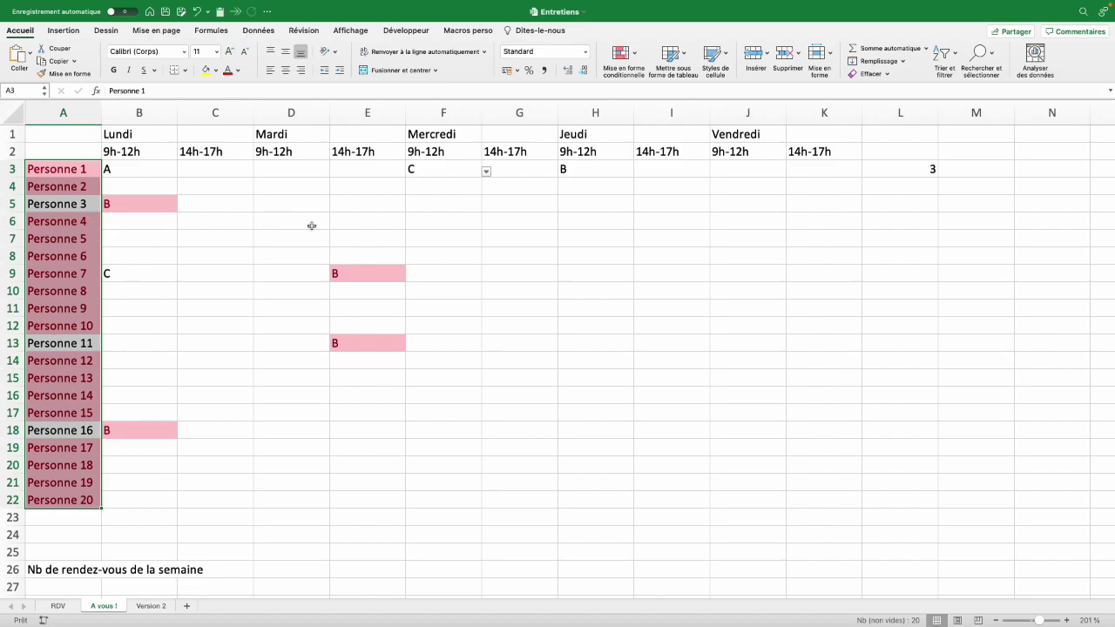
{"action": "left_click", "coordinate": [223, 226]}
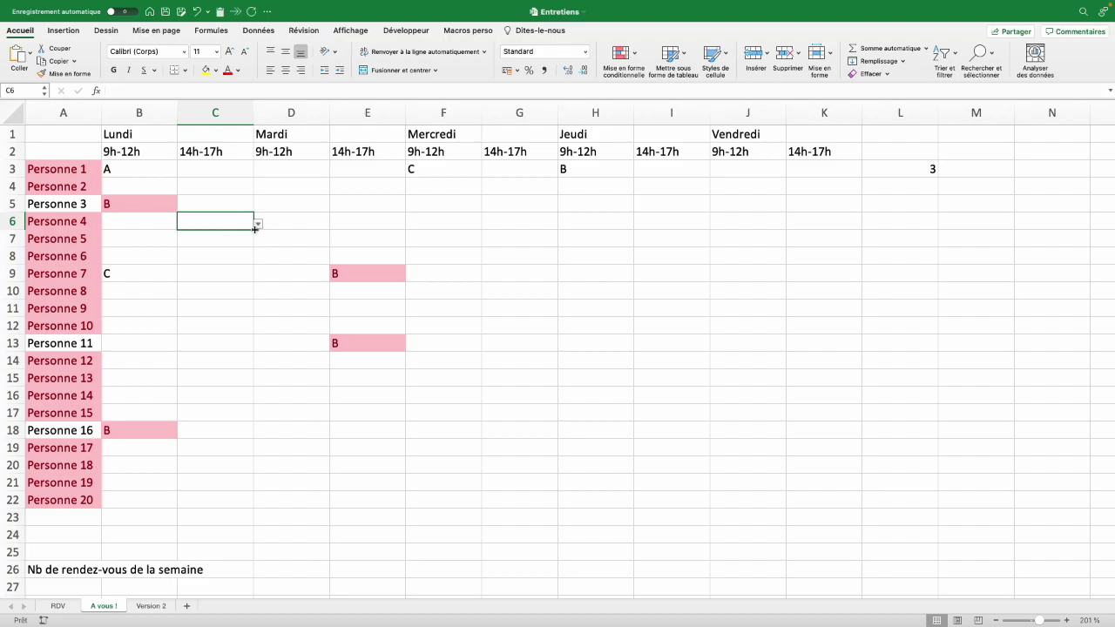
{"action": "left_click", "coordinate": [257, 225]}
{"action": "left_click", "coordinate": [186, 240]}
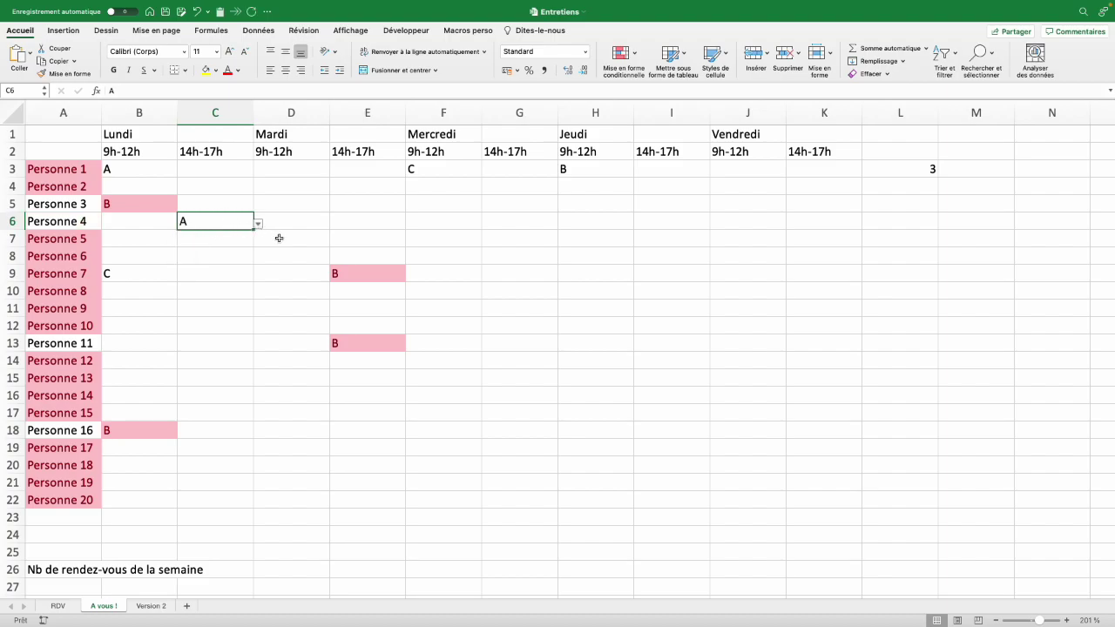
Step: Book B in D7 for Personne 5 on Tuesday morning
{"action": "left_click", "coordinate": [279, 238]}
{"action": "left_click", "coordinate": [333, 242]}
{"action": "left_click", "coordinate": [259, 257]}
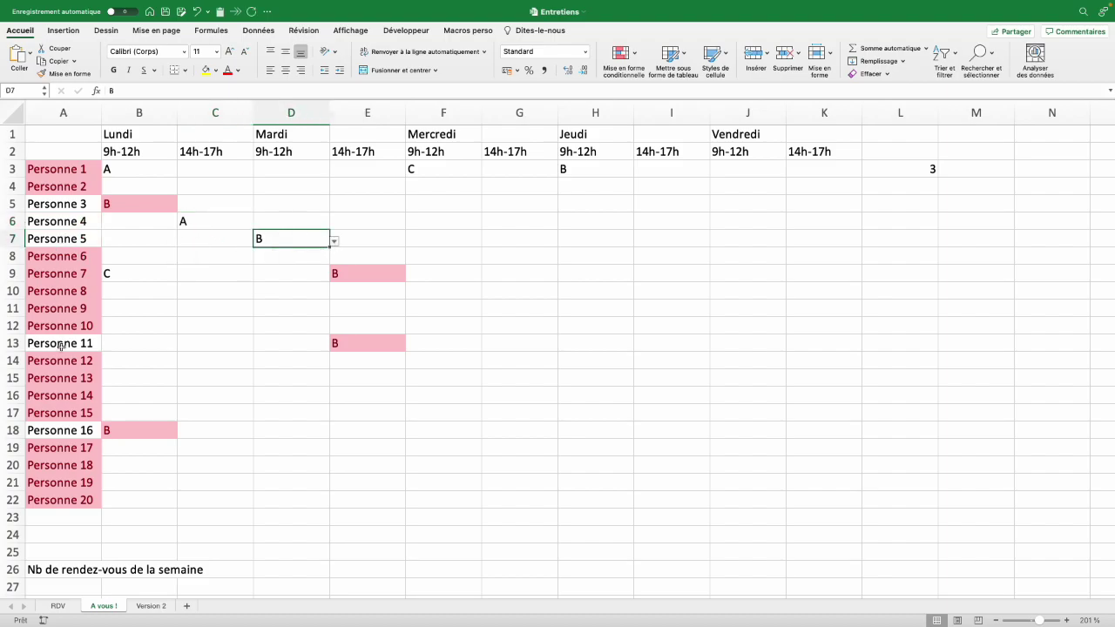
Step: In C28, write =NB.SI(B3:K22;B28) to count the A appointments
{"action": "scroll", "coordinate": [52, 356], "scroll_direction": "down", "scroll_amount": 4}
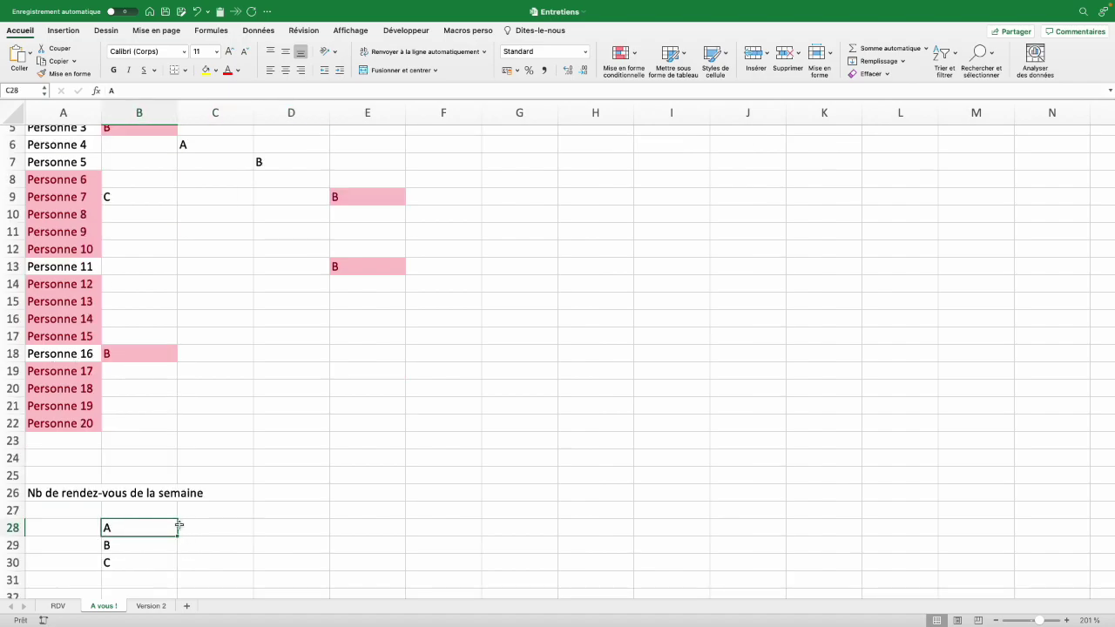
{"action": "left_click_drag", "start_coordinate": [113, 528], "coordinate": [244, 562]}
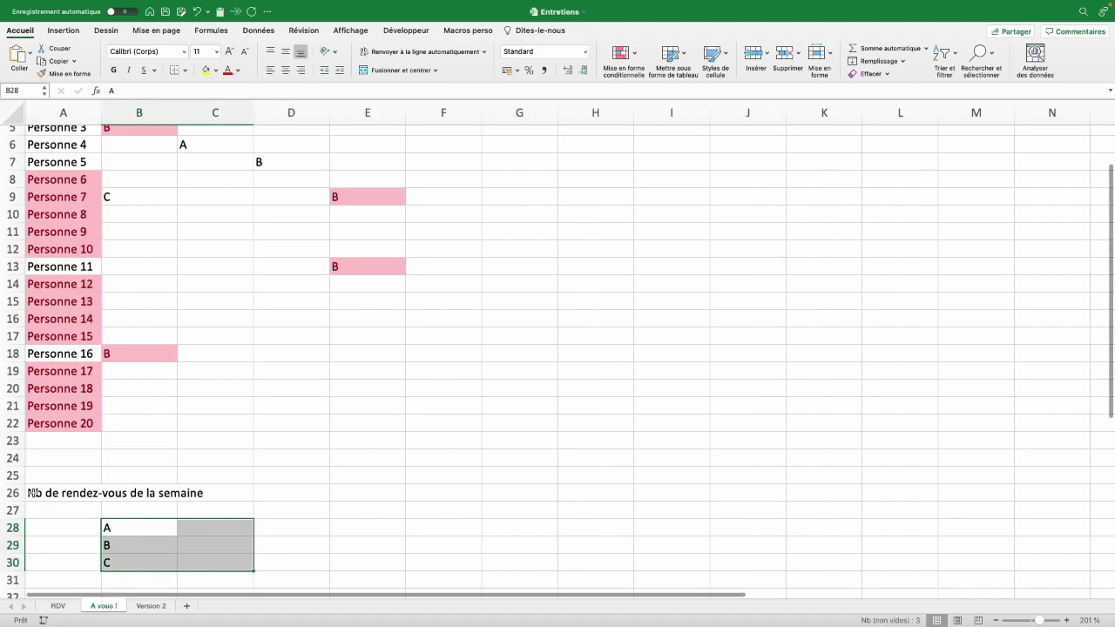
{"action": "left_click", "coordinate": [216, 529]}
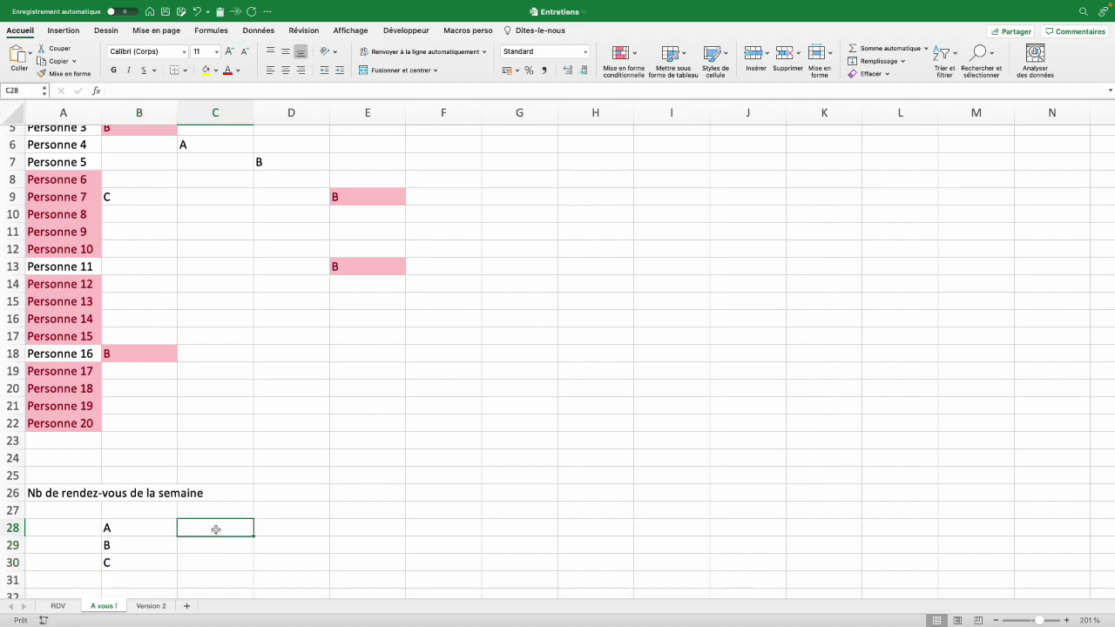
{"action": "type", "text": "=nb.si("}
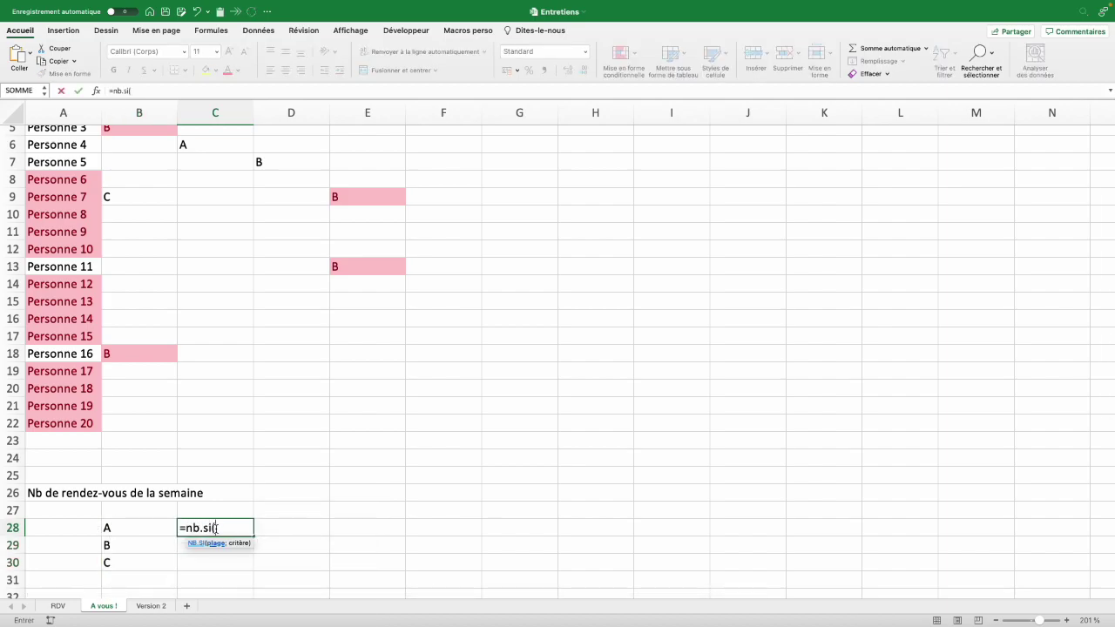
{"action": "scroll", "coordinate": [214, 488], "scroll_direction": "up", "scroll_amount": 3}
{"action": "mouse_move", "coordinate": [169, 169]}
{"action": "left_mouse_down"}
{"action": "mouse_move", "coordinate": [869, 289]}
{"action": "mouse_move", "coordinate": [840, 505]}
{"action": "left_mouse_up"}
{"action": "type", "text": ";"}
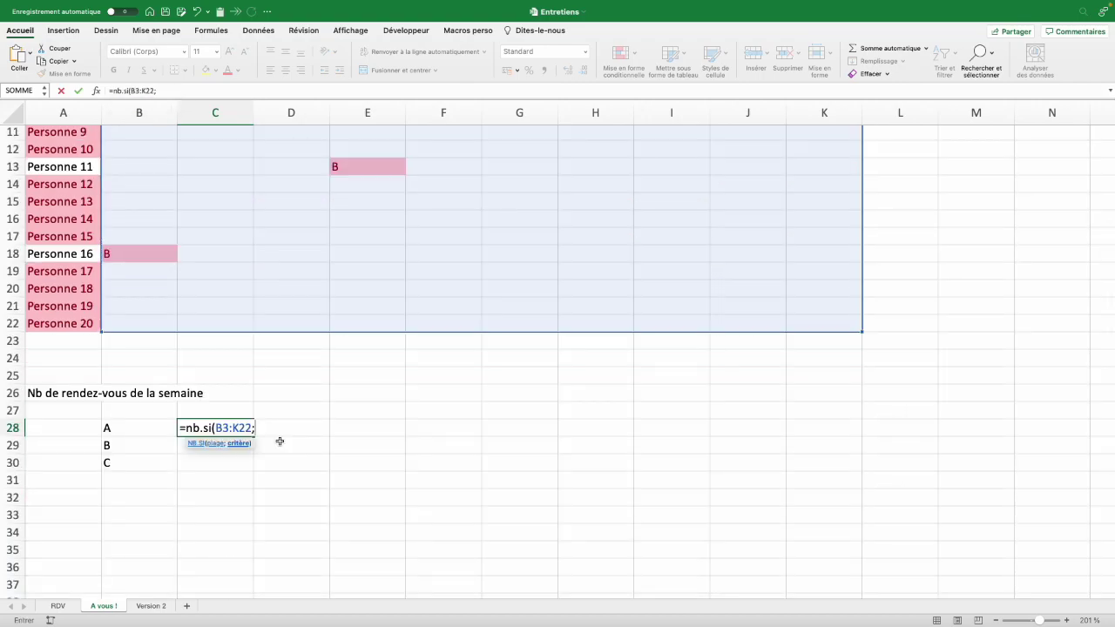
{"action": "scroll", "coordinate": [161, 453], "scroll_direction": "up", "scroll_amount": 5}
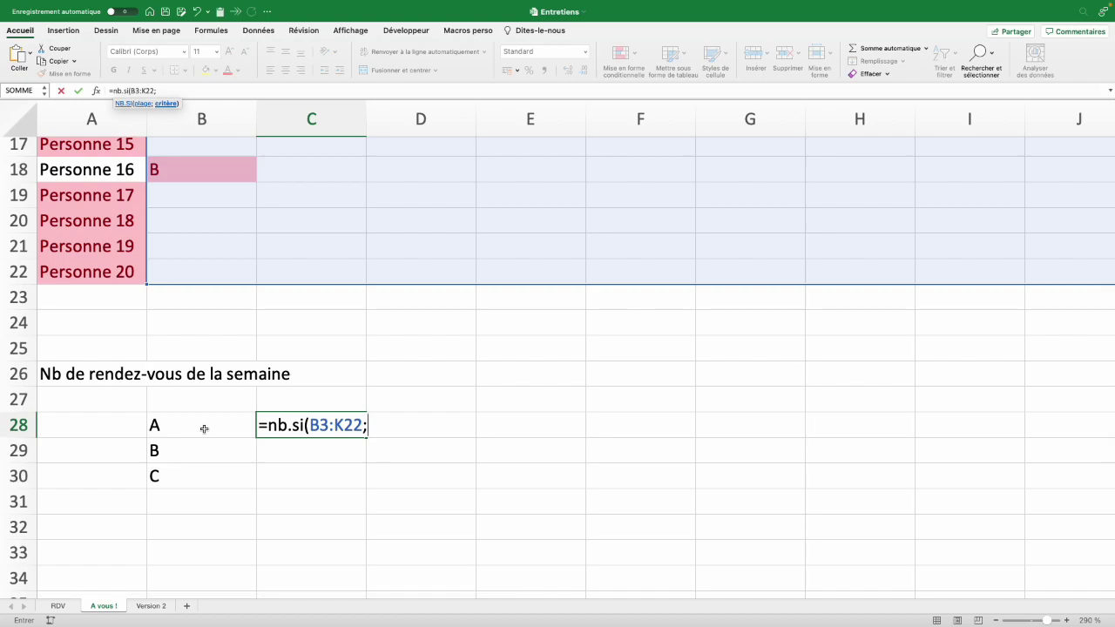
{"action": "left_click", "coordinate": [204, 428]}
{"action": "type", "text": ")"}
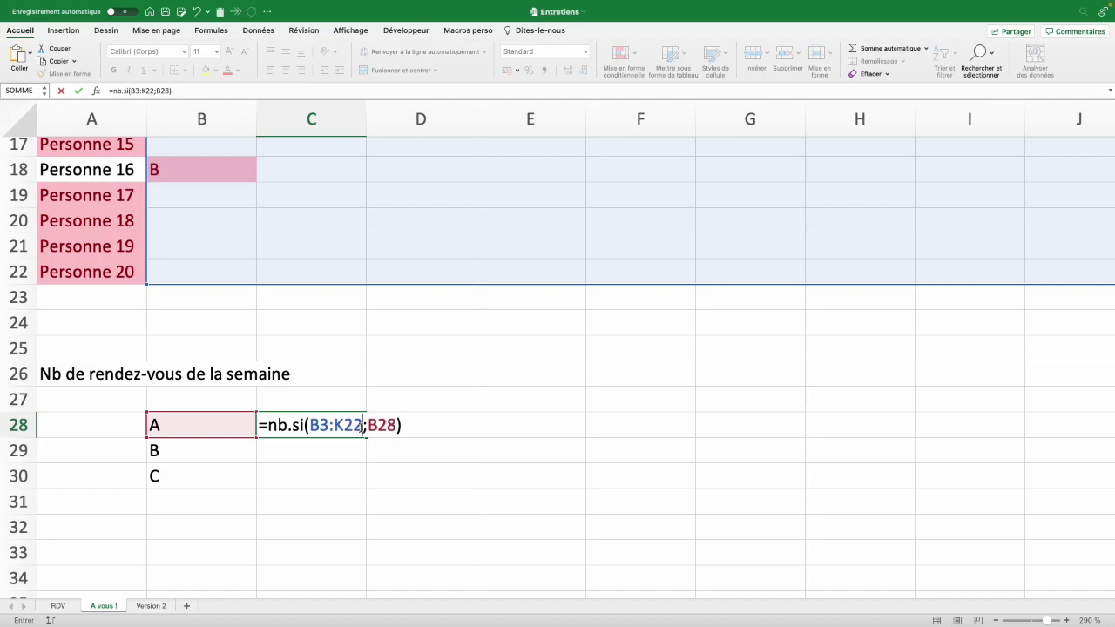
Step: Lock the range as $B$3:$K$22 and fill the count formula down to C30
{"action": "left_click_drag", "start_coordinate": [364, 425], "coordinate": [312, 425]}
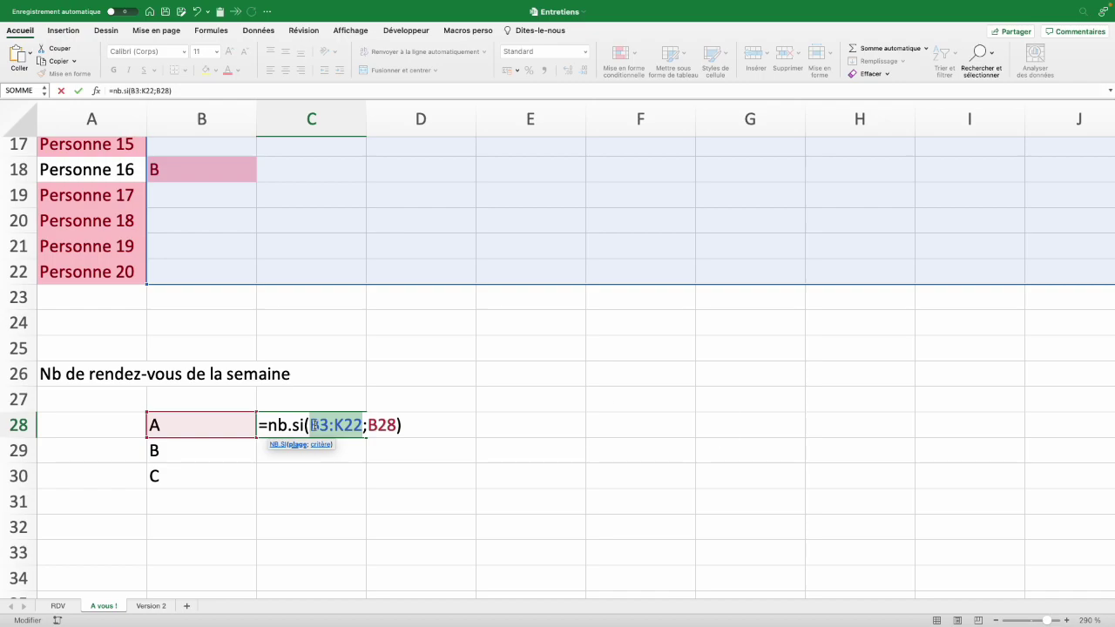
{"action": "key", "text": "F4"}
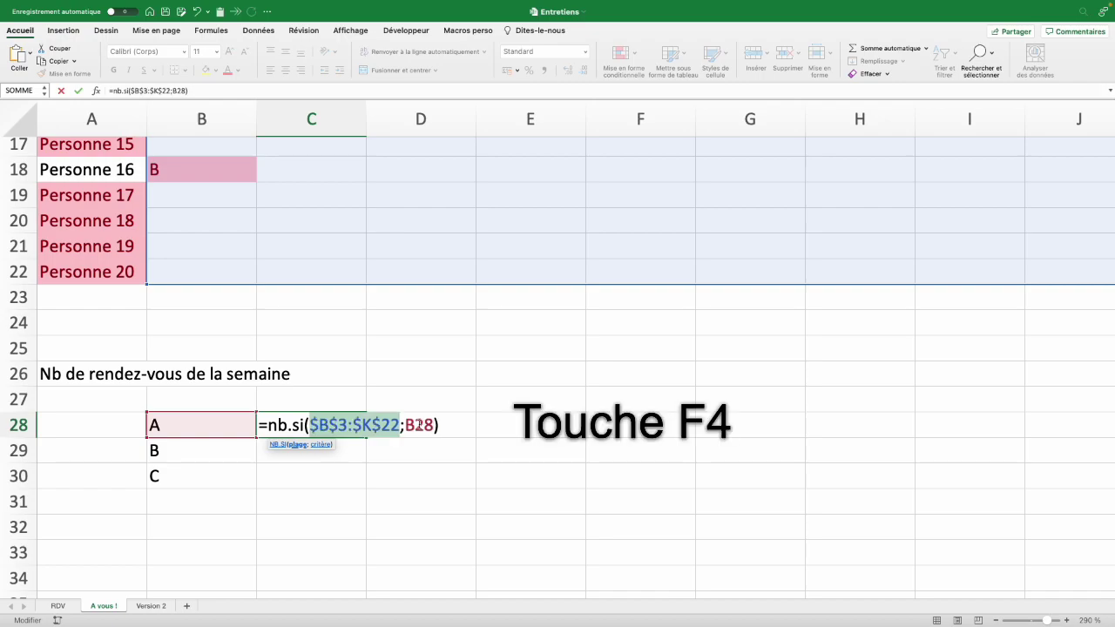
{"action": "left_click", "coordinate": [415, 427]}
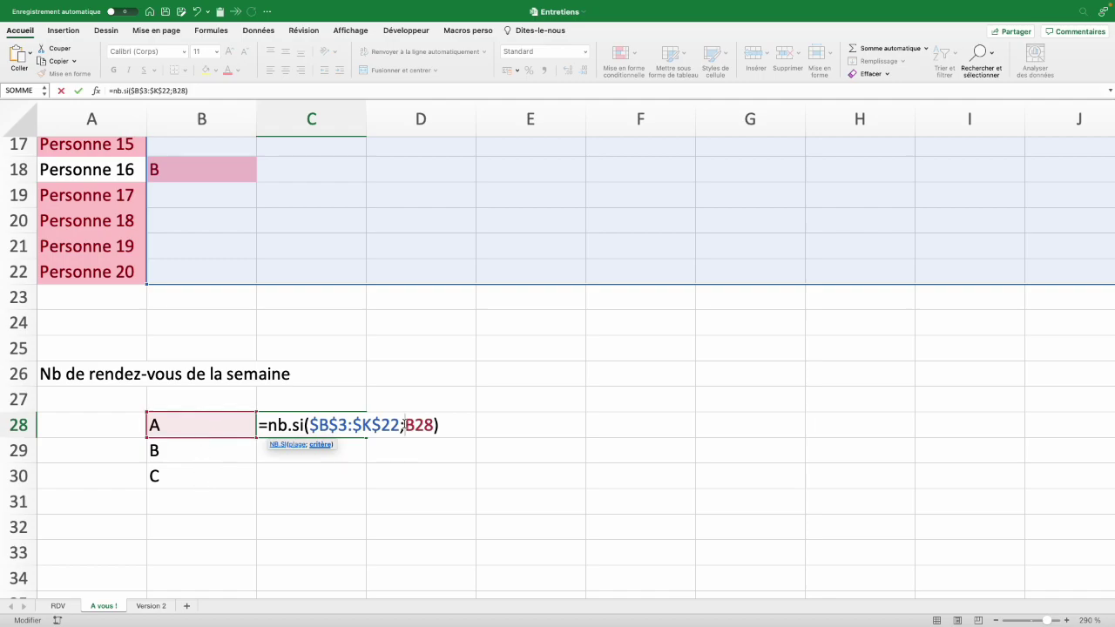
{"action": "key", "text": "Right"}
{"action": "key", "text": "Right"}
{"action": "key", "text": "Right"}
{"action": "key", "text": "Right"}
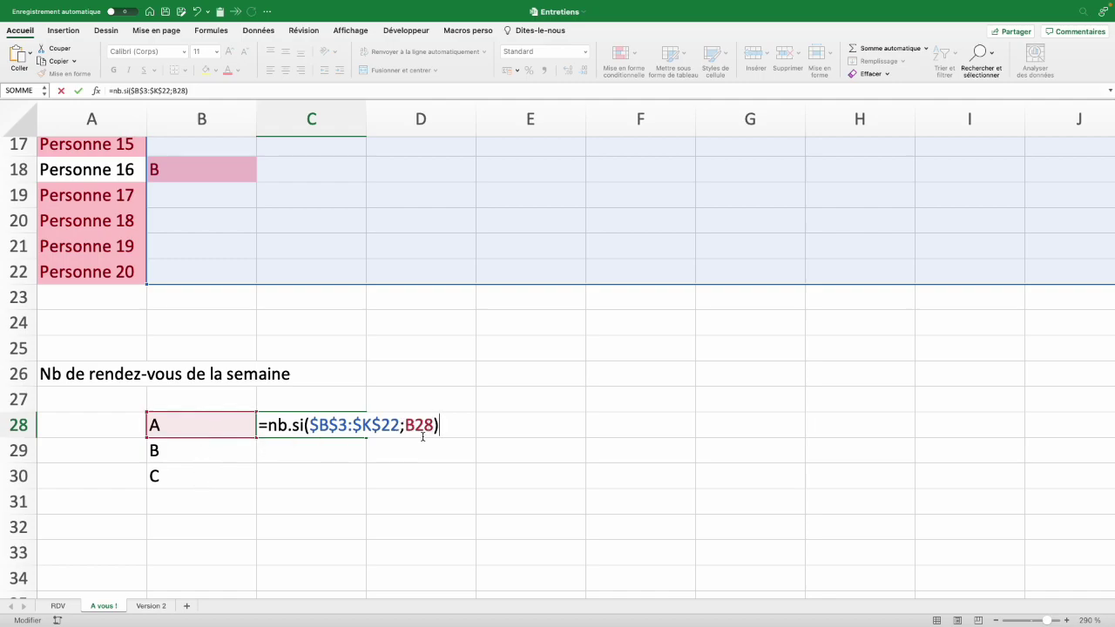
{"action": "key", "text": "Return"}
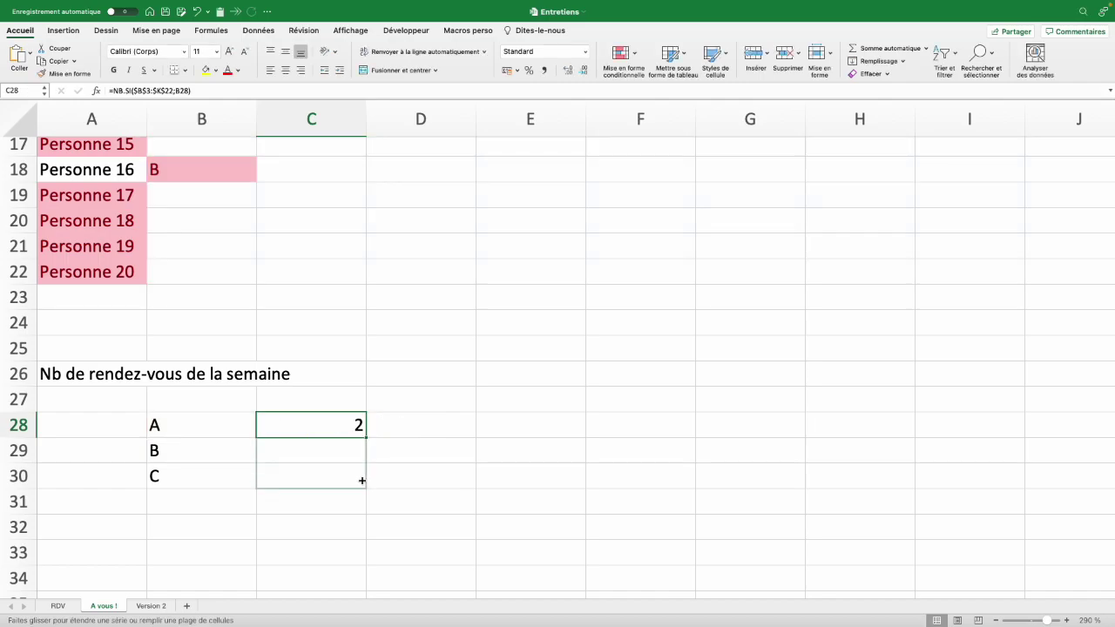
{"action": "left_click_drag", "start_coordinate": [366, 437], "coordinate": [364, 486]}
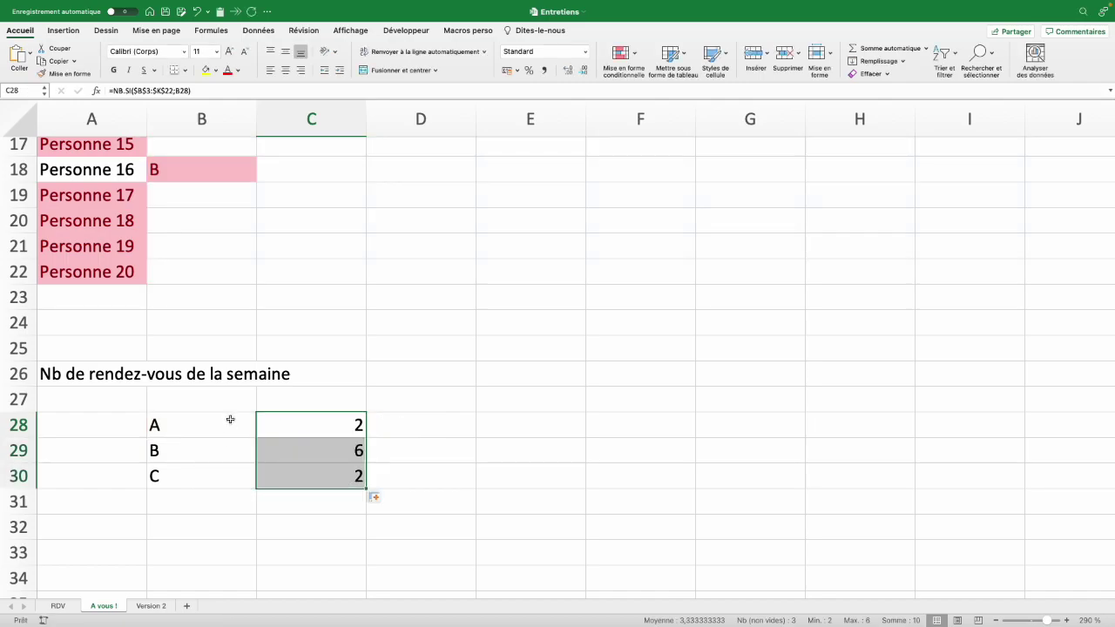
{"action": "scroll", "coordinate": [251, 401], "scroll_direction": "down", "scroll_amount": 5}
Step: On the Version 2 sheet, inspect the B11 and D13 letter drop-downs, then select helper rows 25–27
{"action": "key", "text": "ctrl+Page_Down"}
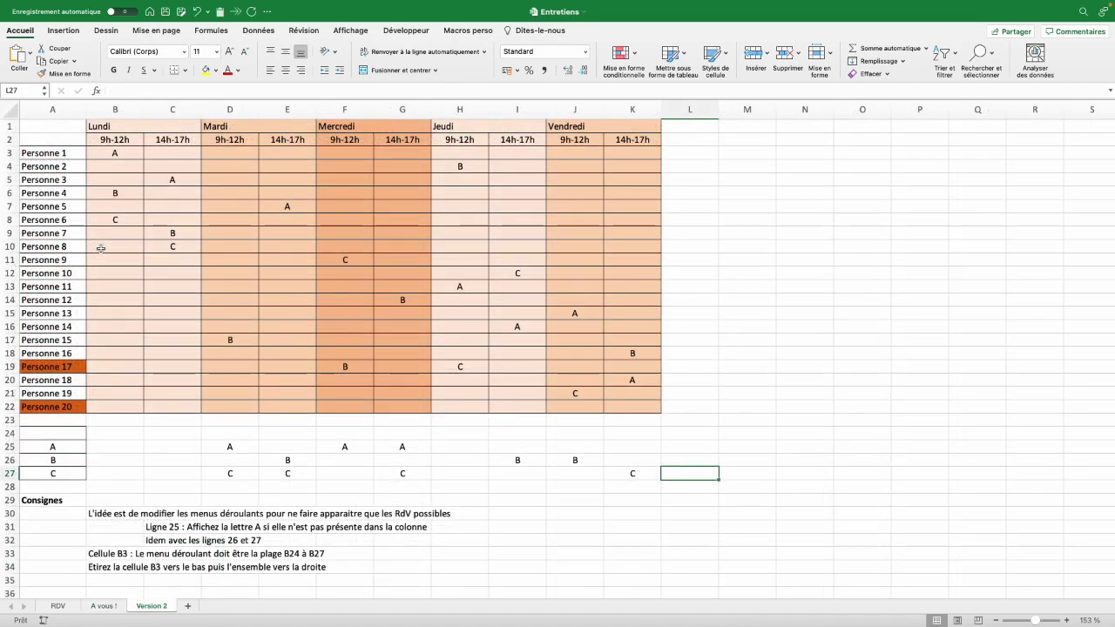
{"action": "left_click", "coordinate": [128, 259]}
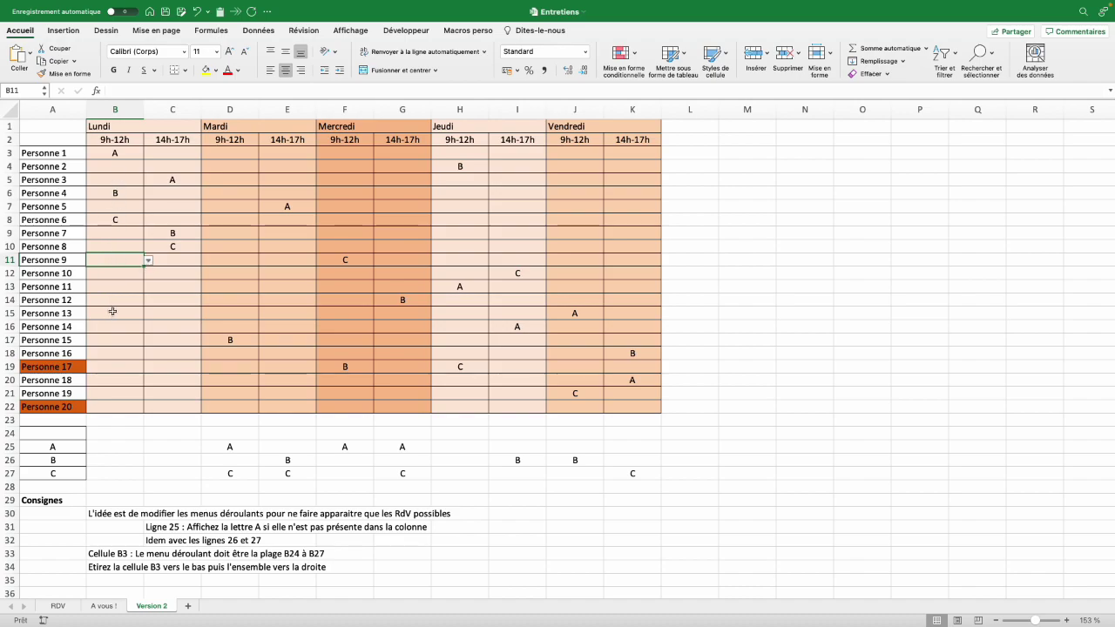
{"action": "left_click", "coordinate": [148, 261]}
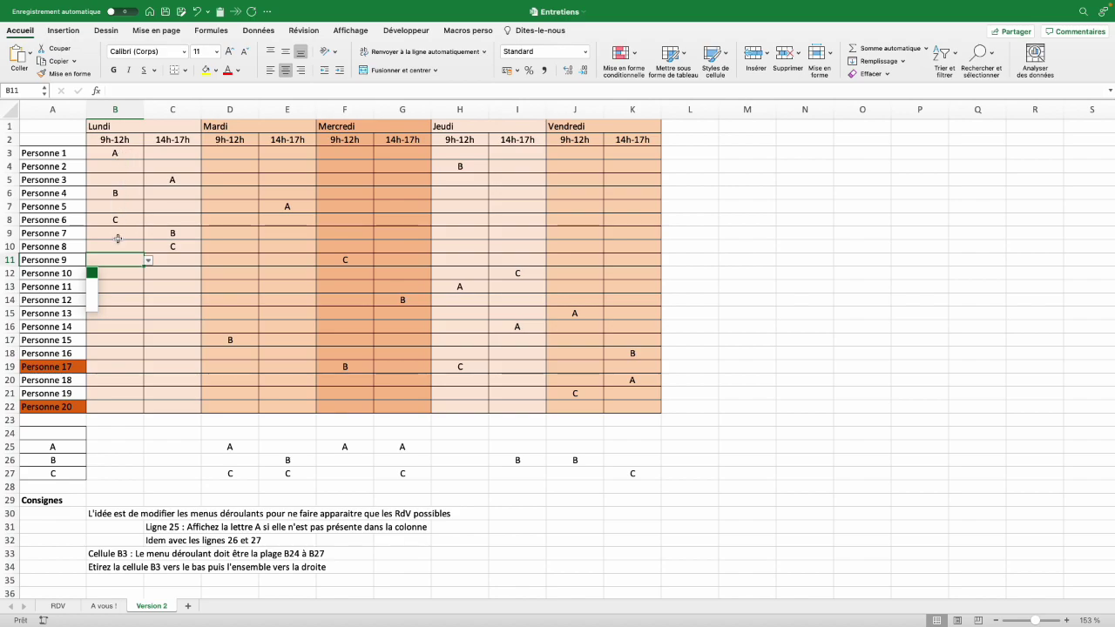
{"action": "key", "text": "Escape"}
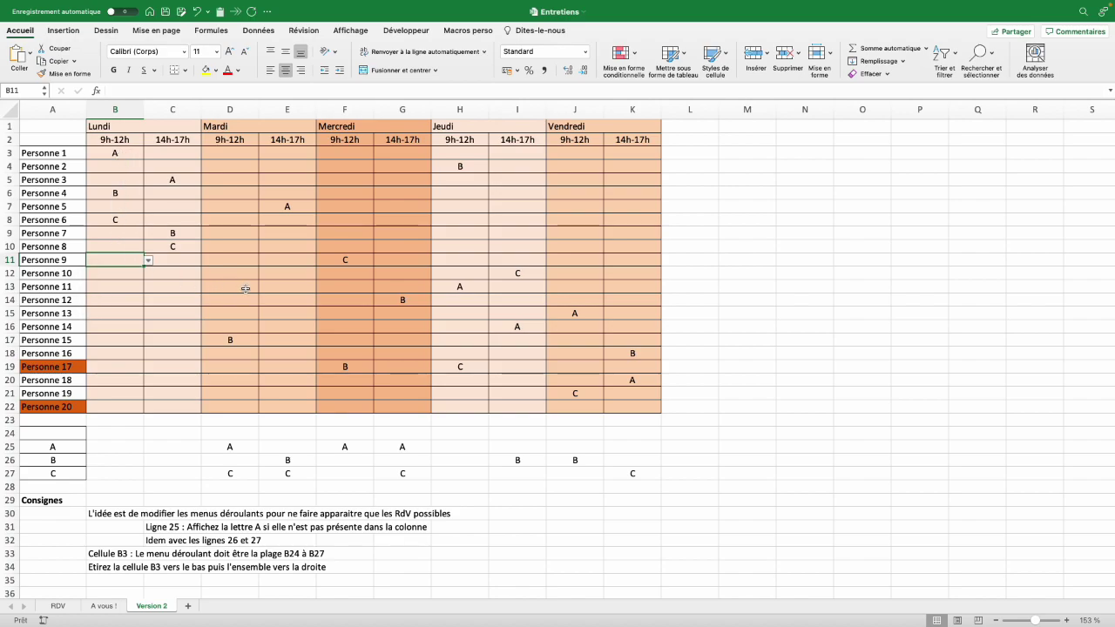
{"action": "left_click", "coordinate": [246, 289]}
{"action": "left_click", "coordinate": [263, 286]}
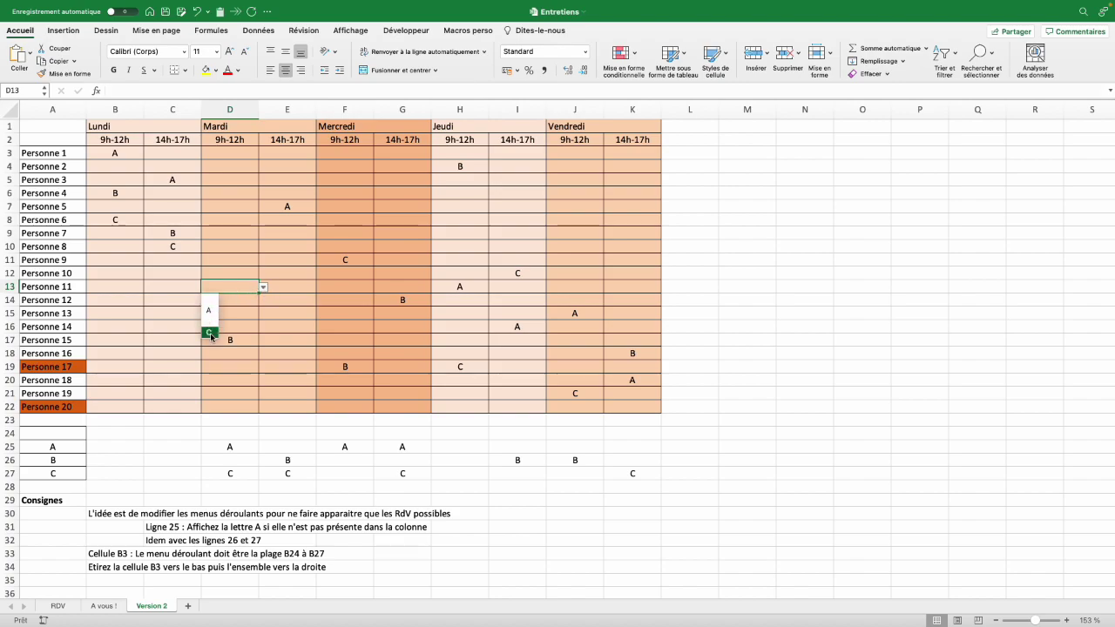
{"action": "key", "text": "Escape"}
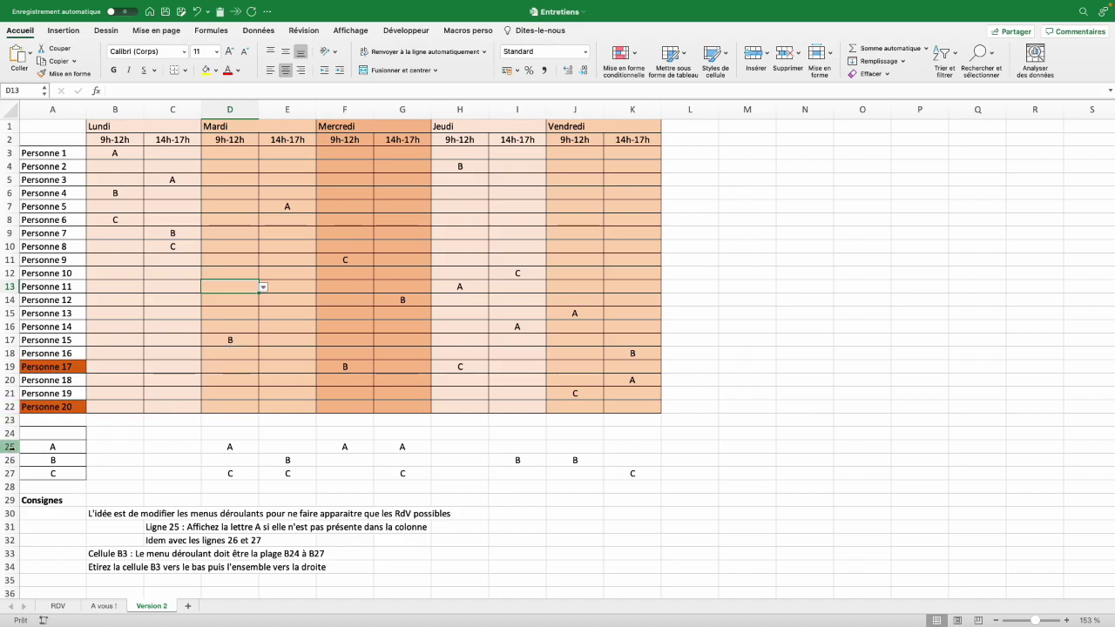
{"action": "left_click_drag", "start_coordinate": [10, 446], "coordinate": [11, 474]}
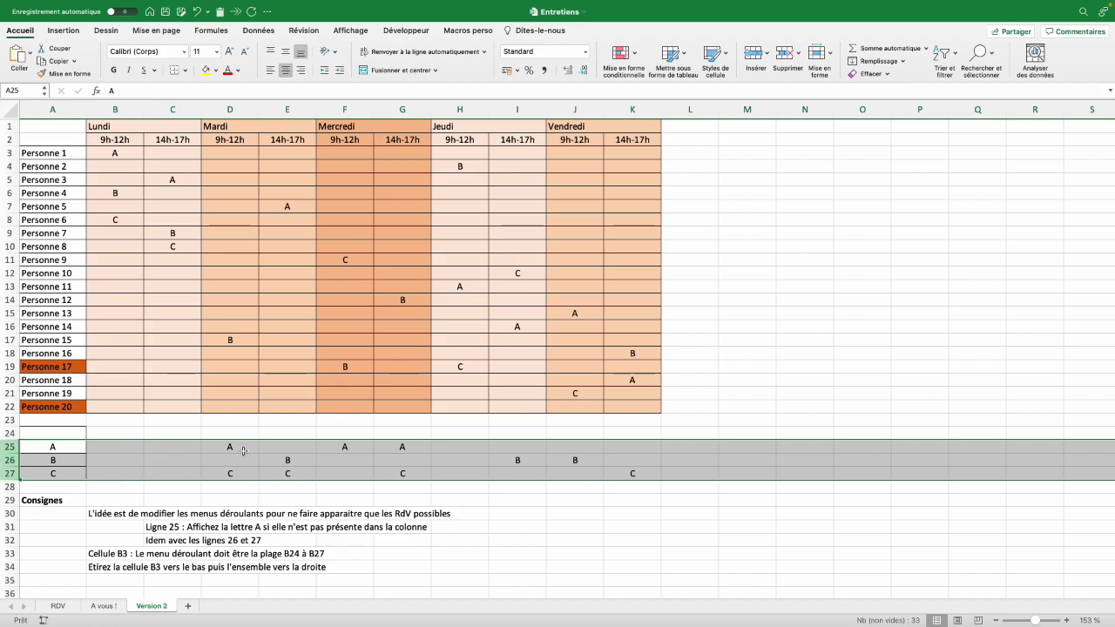
Step: Undo the formula fill in B25:K27, leaving only the letters A, B and C
{"action": "left_click_drag", "start_coordinate": [242, 447], "coordinate": [240, 472]}
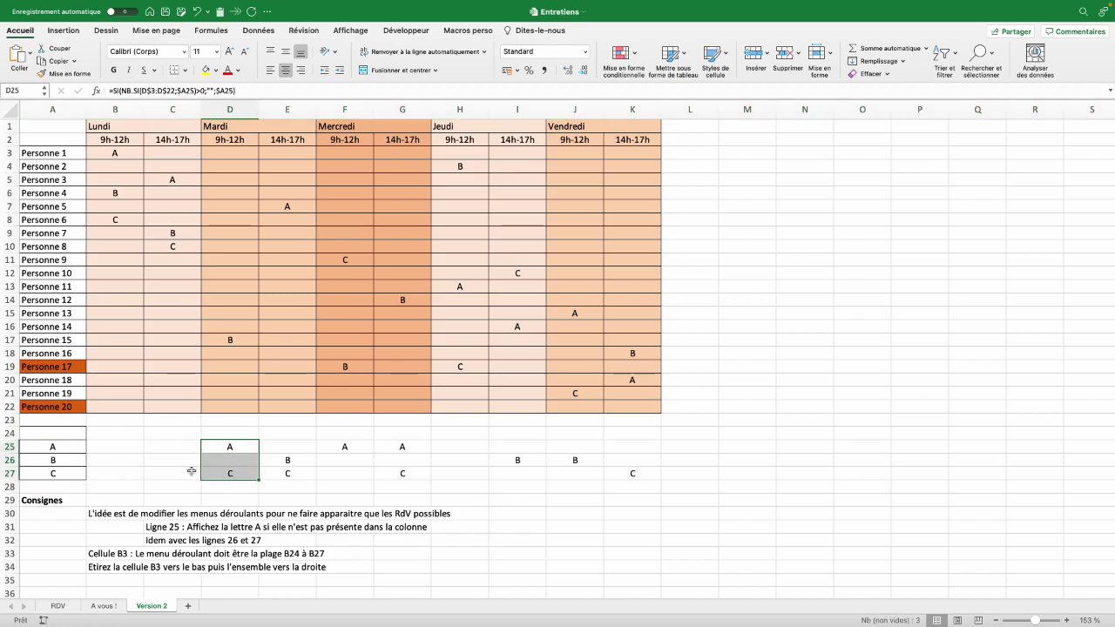
{"action": "left_click_drag", "start_coordinate": [139, 451], "coordinate": [133, 470]}
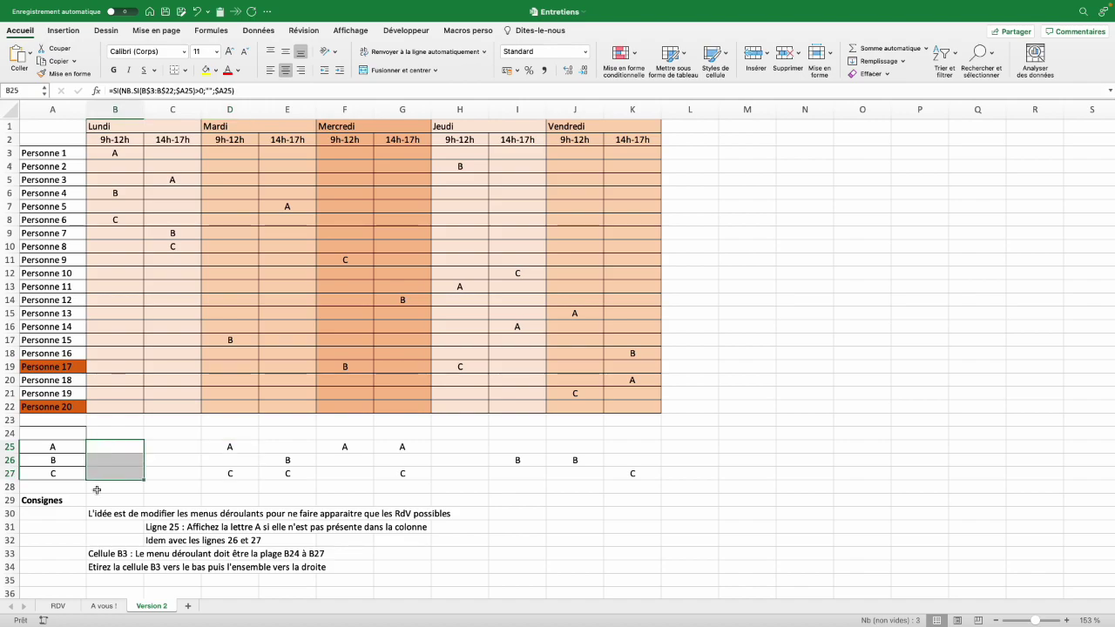
{"action": "key", "text": "ctrl+z"}
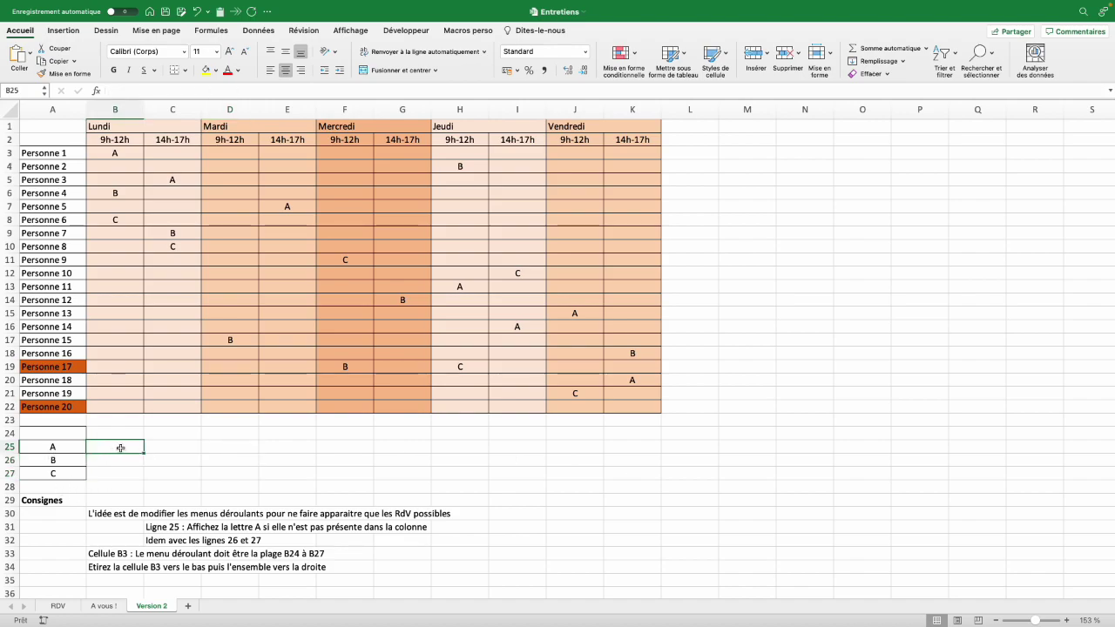
{"action": "left_click_drag", "start_coordinate": [114, 152], "coordinate": [114, 407]}
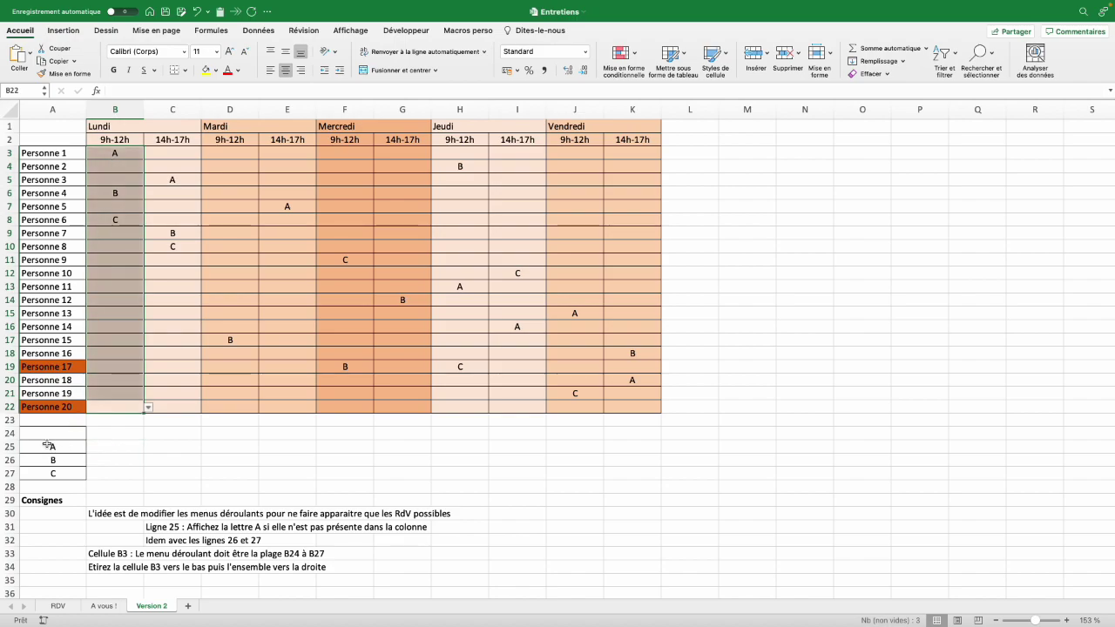
Step: Enter =NB.SI(B3:B22;A25) in B25 to count Monday morning's A bookings
{"action": "left_click", "coordinate": [109, 448]}
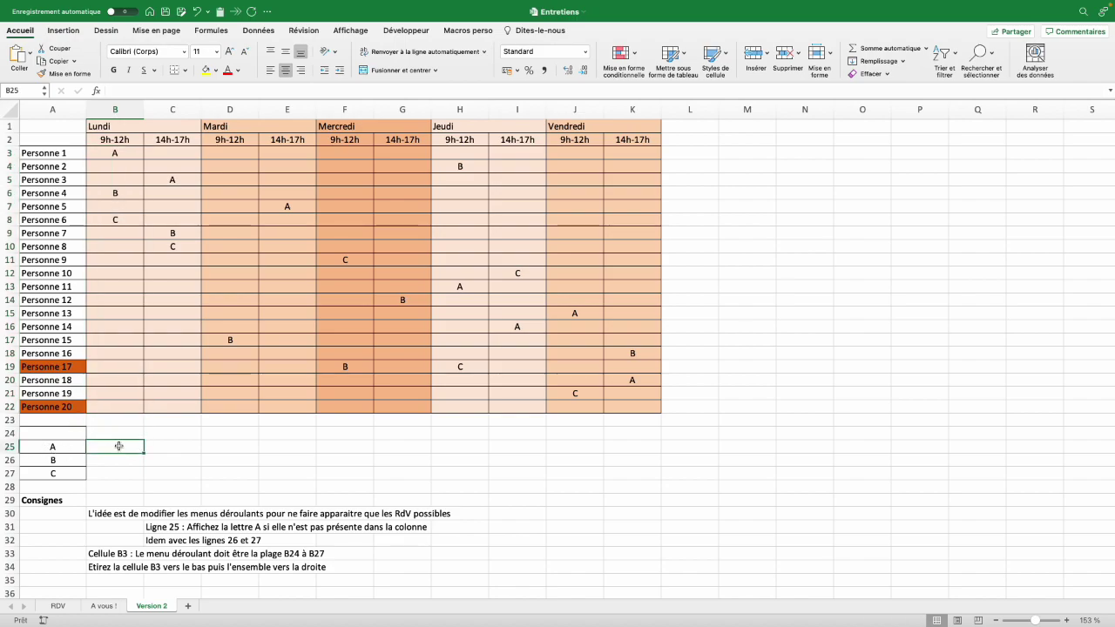
{"action": "type", "text": "=nb.si("}
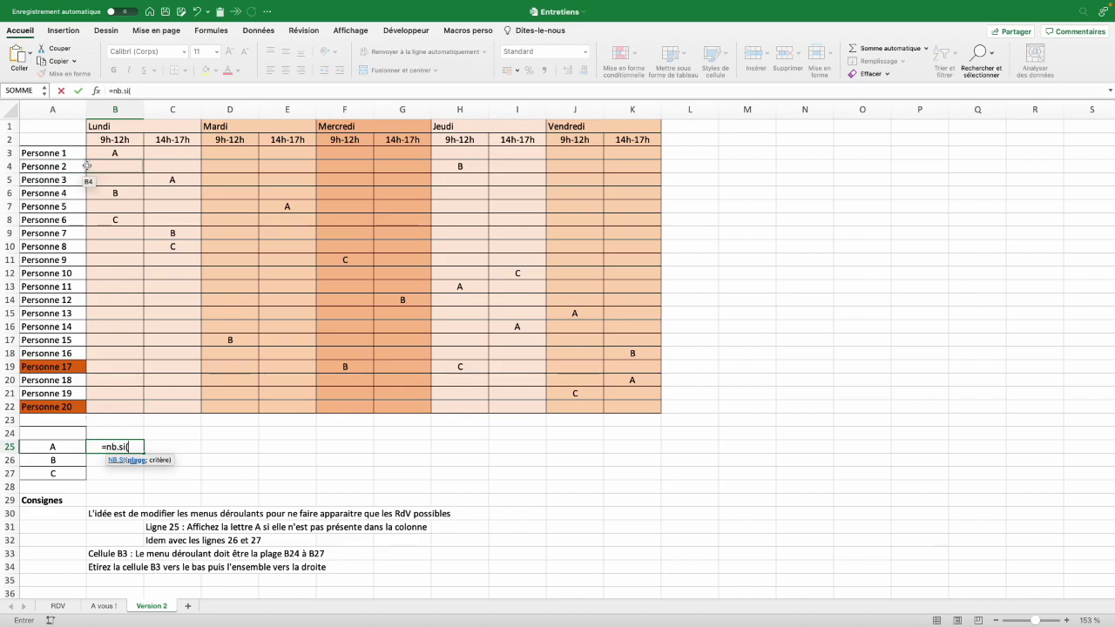
{"action": "left_click_drag", "start_coordinate": [114, 153], "coordinate": [127, 403]}
{"action": "type", "text": ";"}
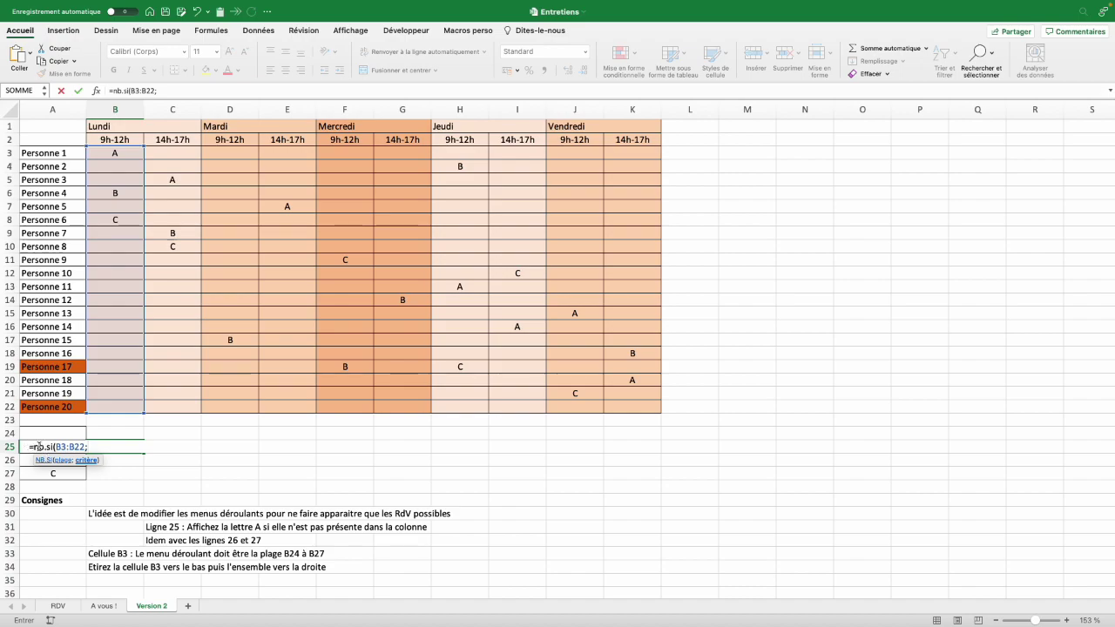
{"action": "type", "text": "A25)"}
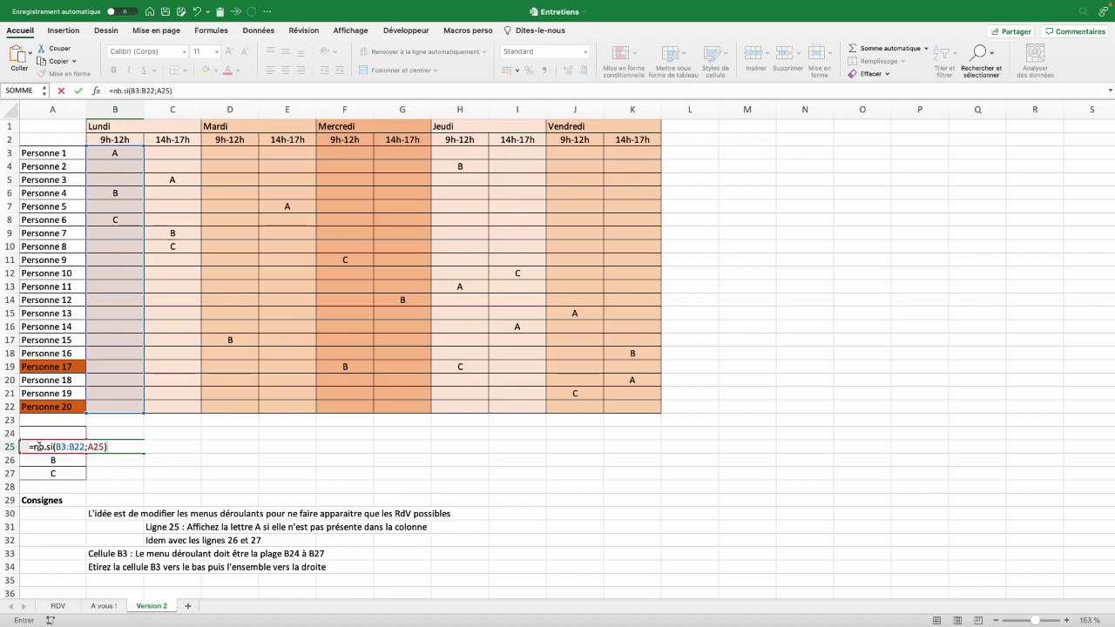
{"action": "scroll", "coordinate": [39, 446], "scroll_direction": "up", "scroll_amount": 5}
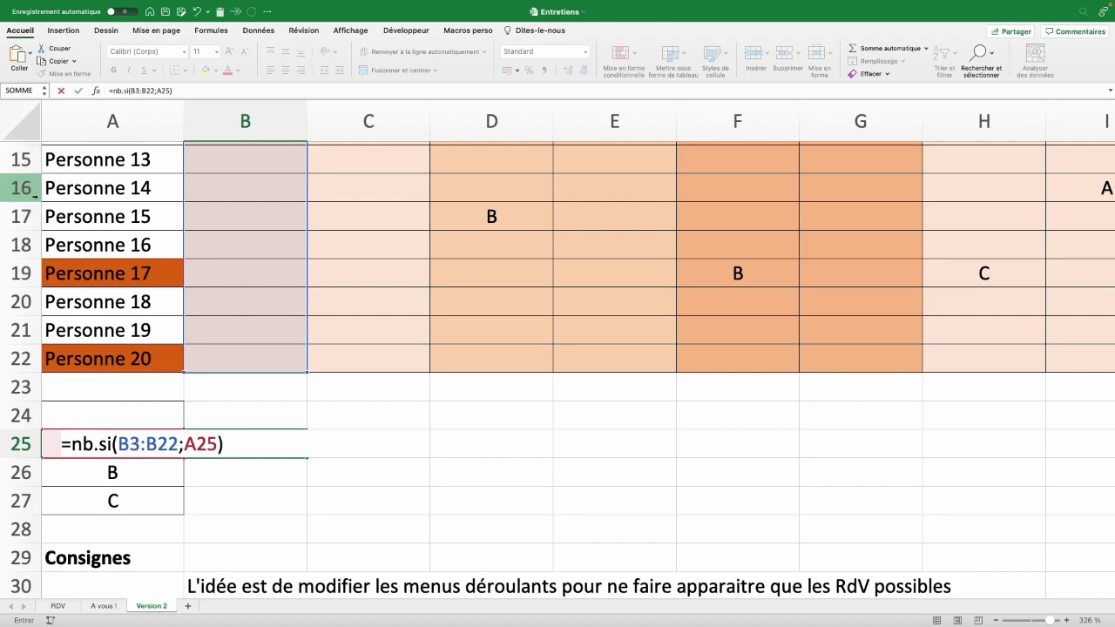
Step: Make the formula =NB.SI(B$3:B$22;$A25), then book A in B13 to test the count
{"action": "left_click", "coordinate": [130, 445]}
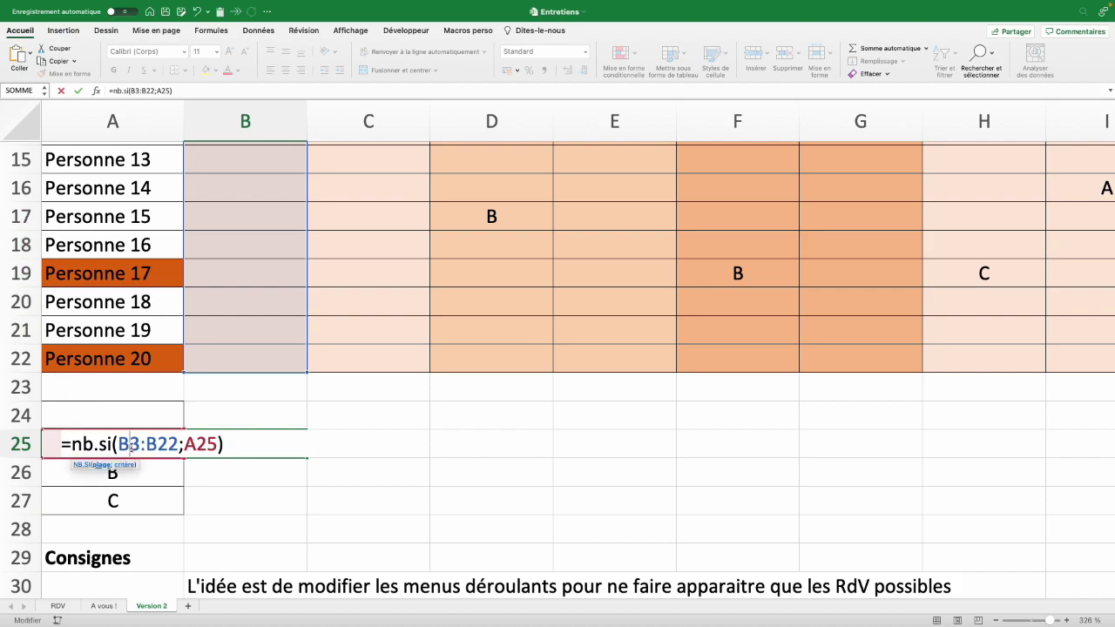
{"action": "type", "text": "$"}
{"action": "left_click", "coordinate": [167, 445]}
{"action": "type", "text": "$"}
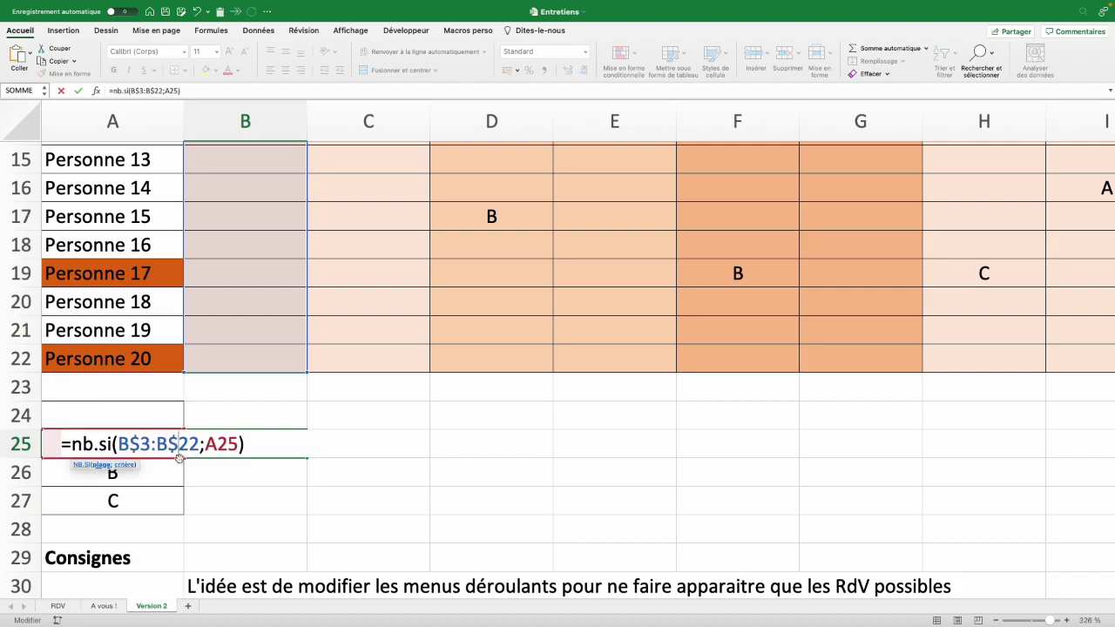
{"action": "left_click", "coordinate": [216, 445]}
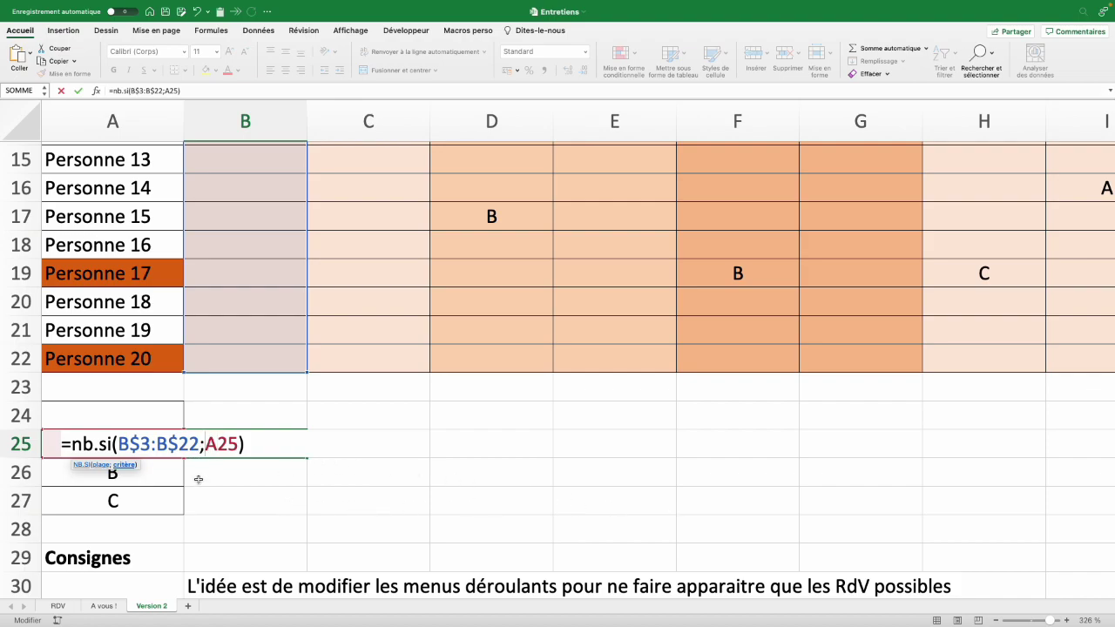
{"action": "type", "text": "$"}
{"action": "key", "text": "Return"}
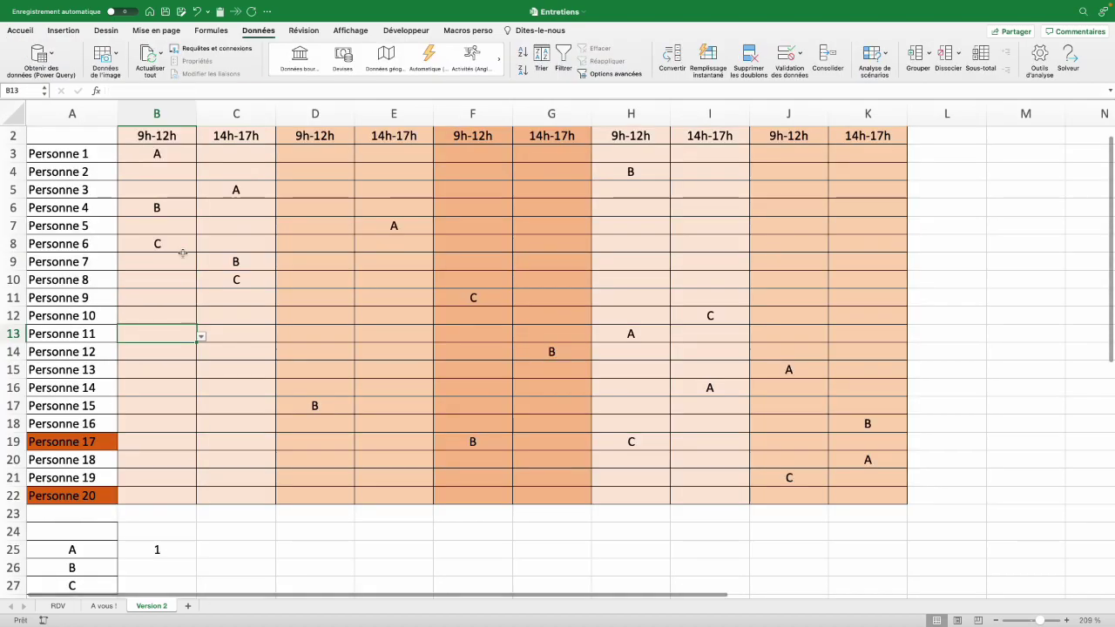
{"action": "left_click", "coordinate": [201, 336]}
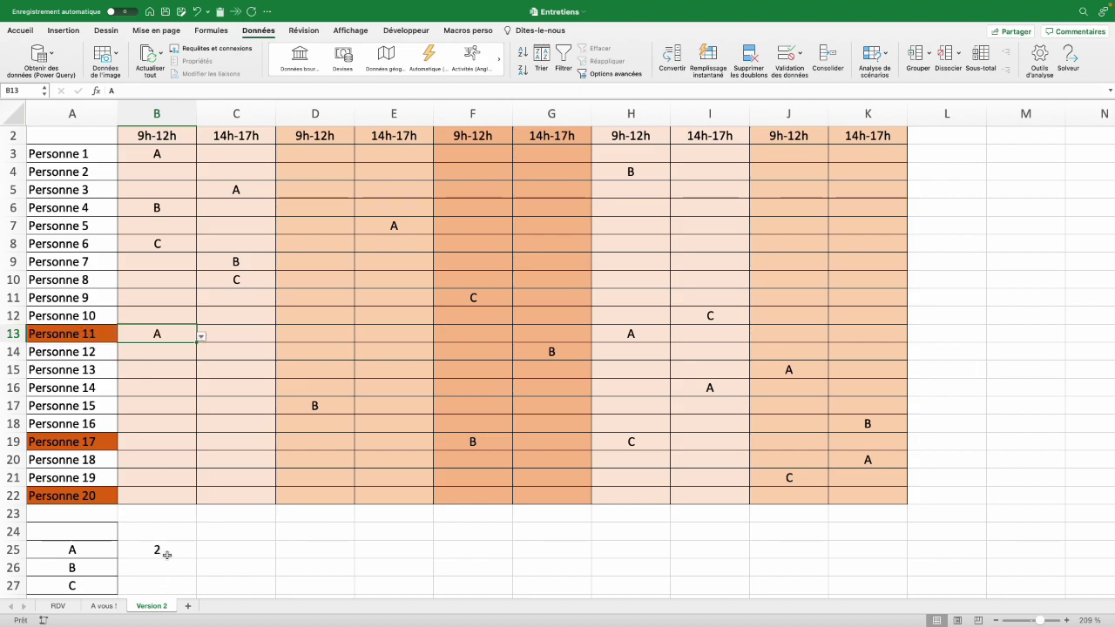
{"action": "left_click", "coordinate": [167, 555]}
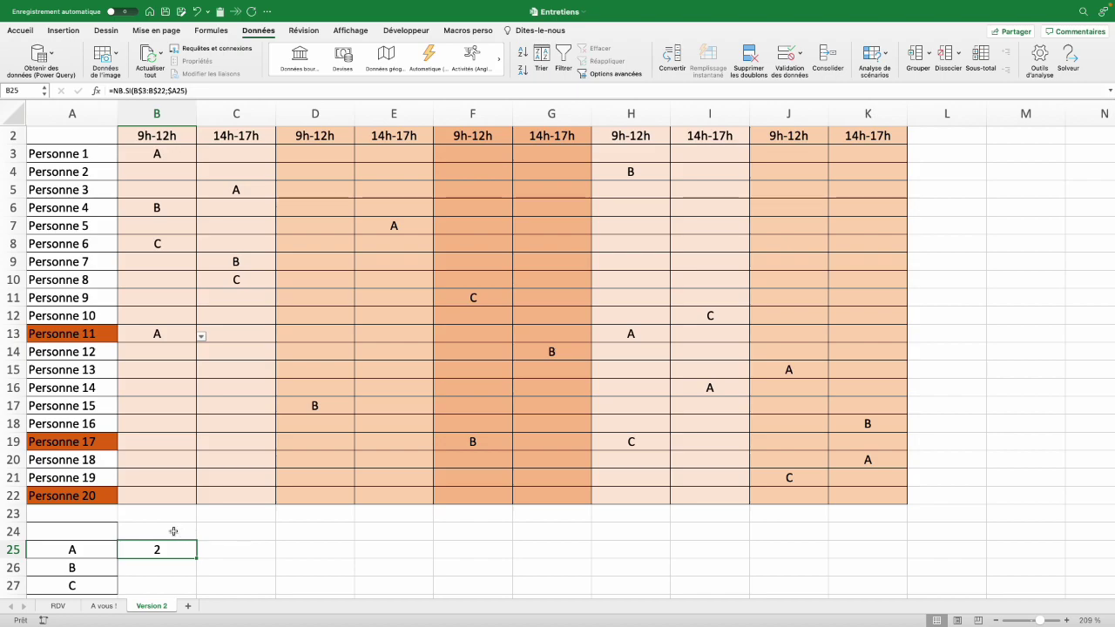
Step: Add a >0 test to B25's count and clear the A bookings in B3 and B13
{"action": "double_click", "coordinate": [167, 557]}
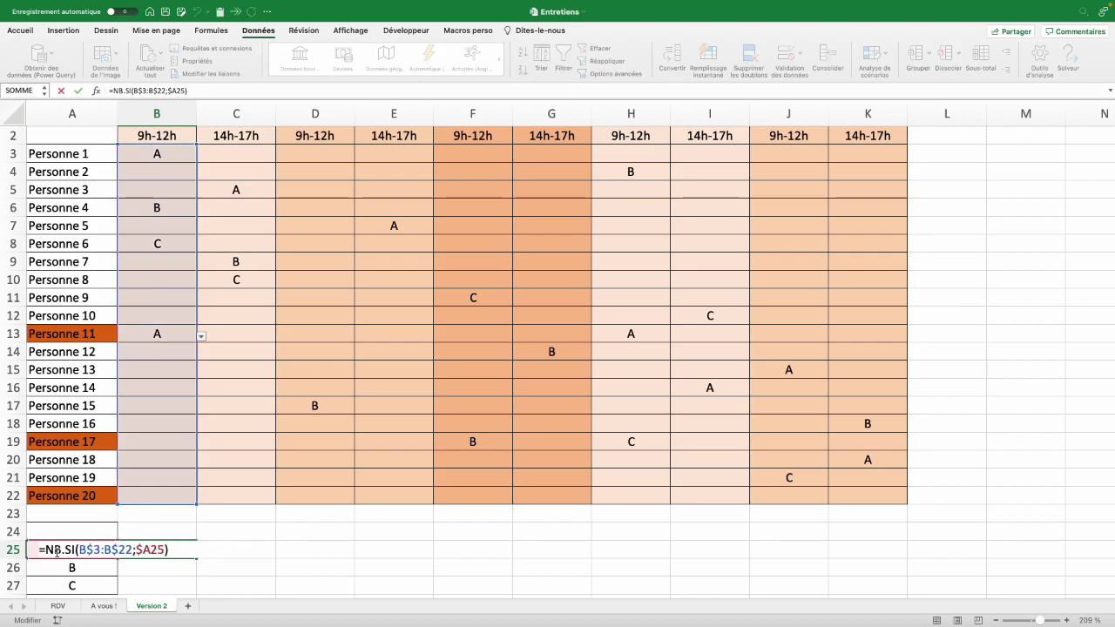
{"action": "type", "text": ">0"}
{"action": "key", "text": "Return"}
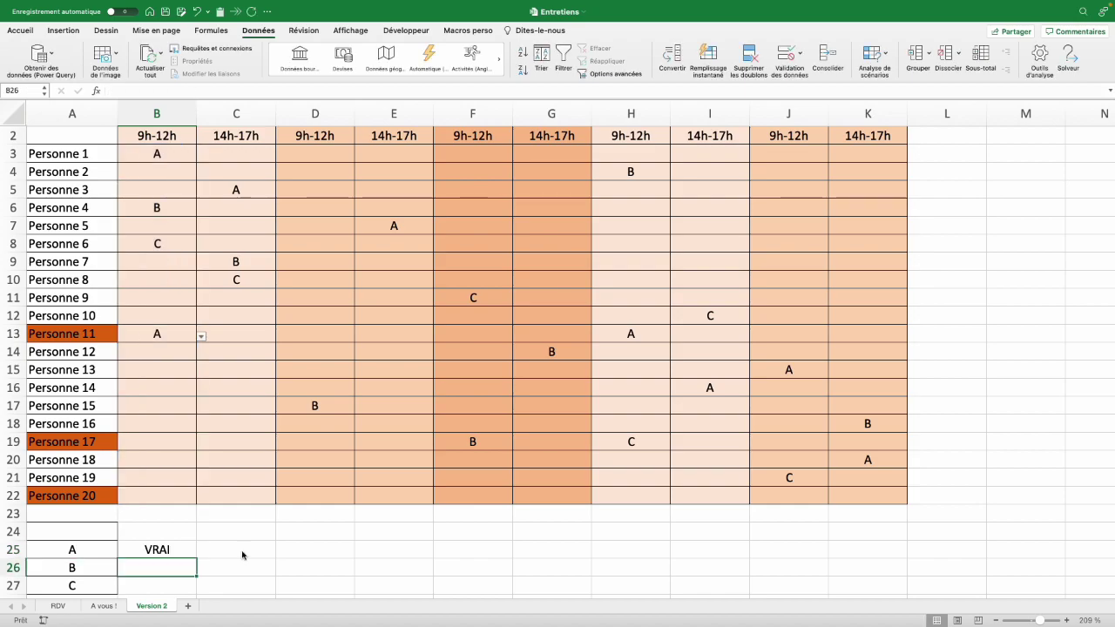
{"action": "left_click", "coordinate": [172, 330]}
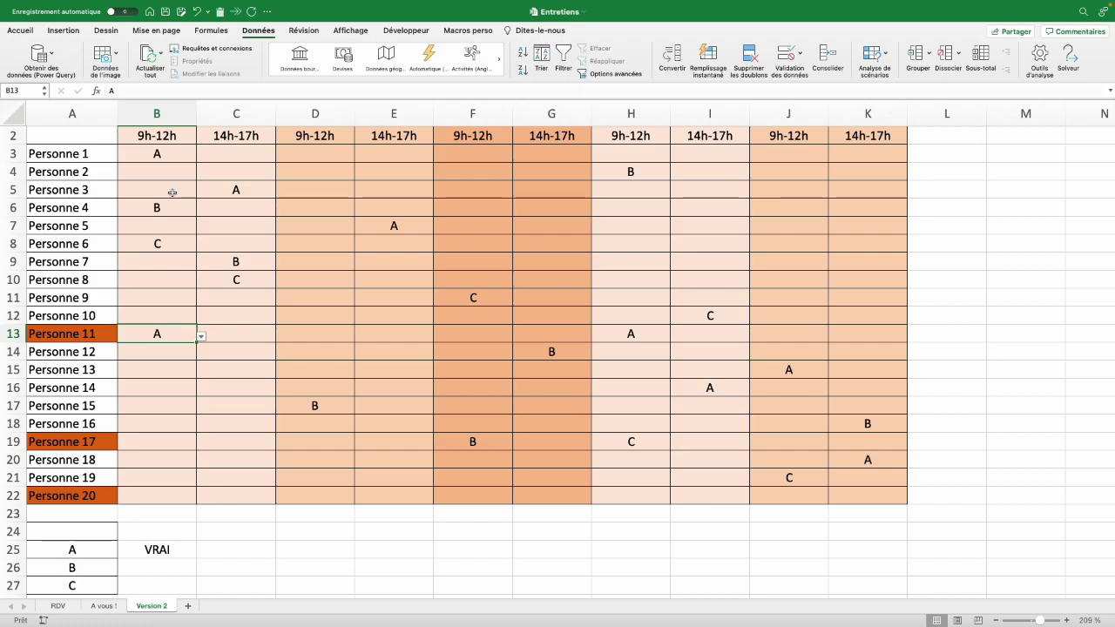
{"action": "key", "text": "Delete"}
{"action": "left_click", "coordinate": [172, 156]}
{"action": "key", "text": "Delete"}
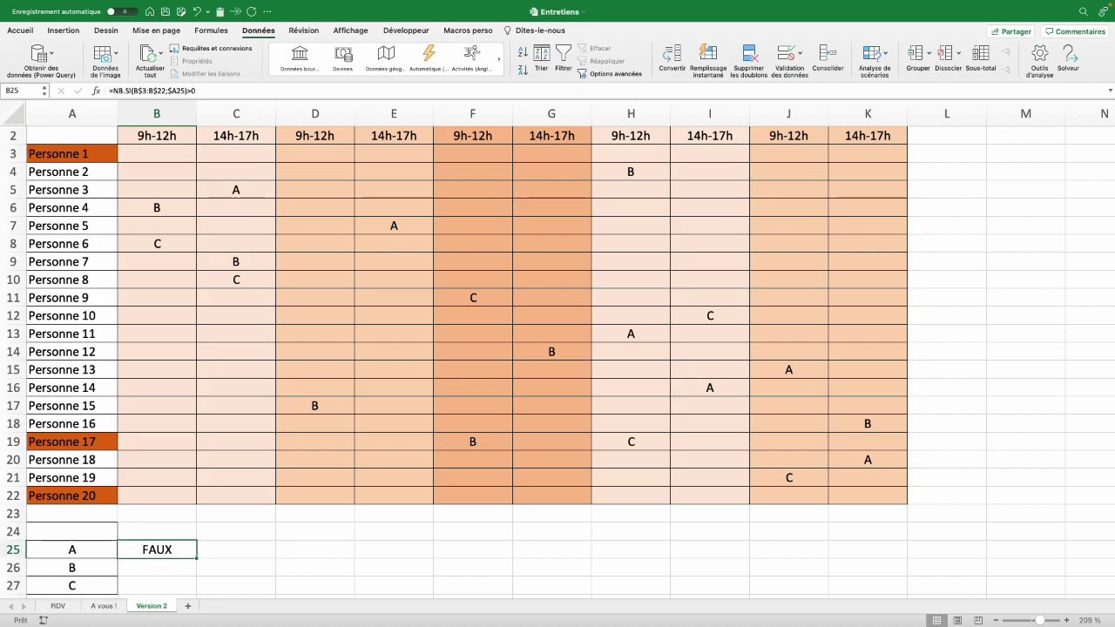
Step: Rewrite B25 as =SI(NB.SI(B$3:B$22;$A25)>0;"";$A25) so it shows A only when free
{"action": "double_click", "coordinate": [168, 551]}
{"action": "key", "text": "Home"}
{"action": "key", "text": "Right"}
{"action": "type", "text": "si("}
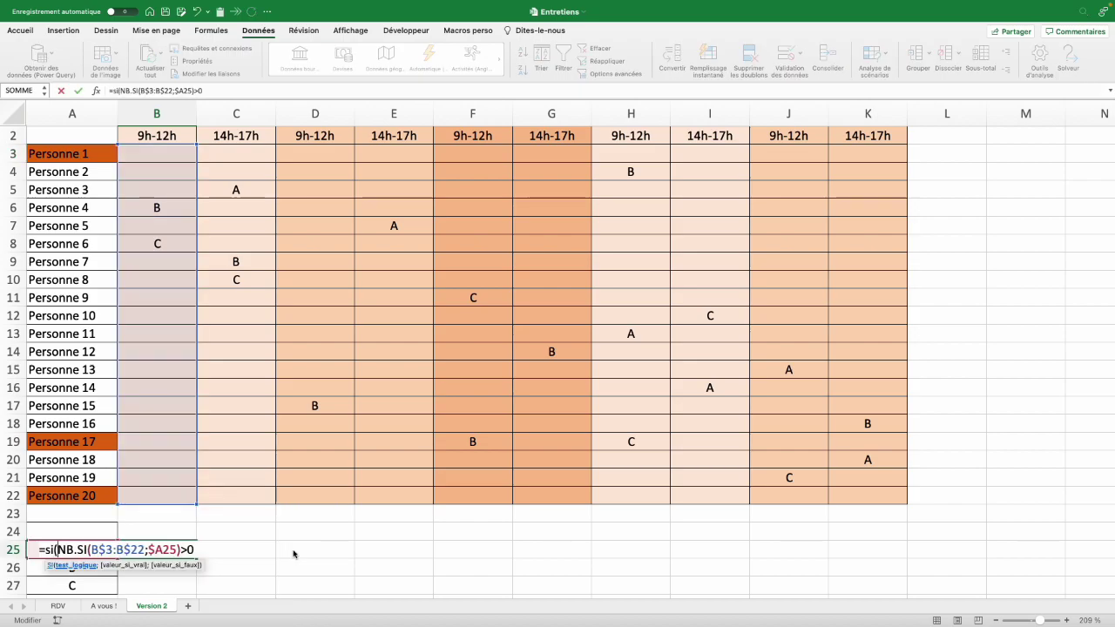
{"action": "scroll", "coordinate": [293, 554], "scroll_direction": "up", "scroll_amount": 5}
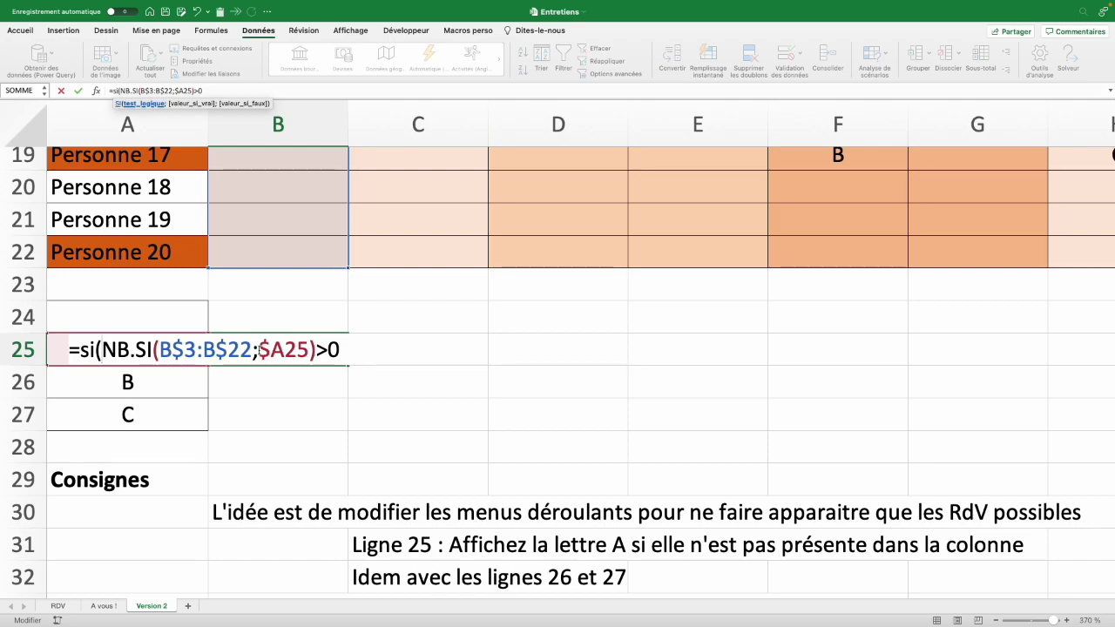
{"action": "left_click", "coordinate": [338, 349]}
{"action": "type", "text": ";"}
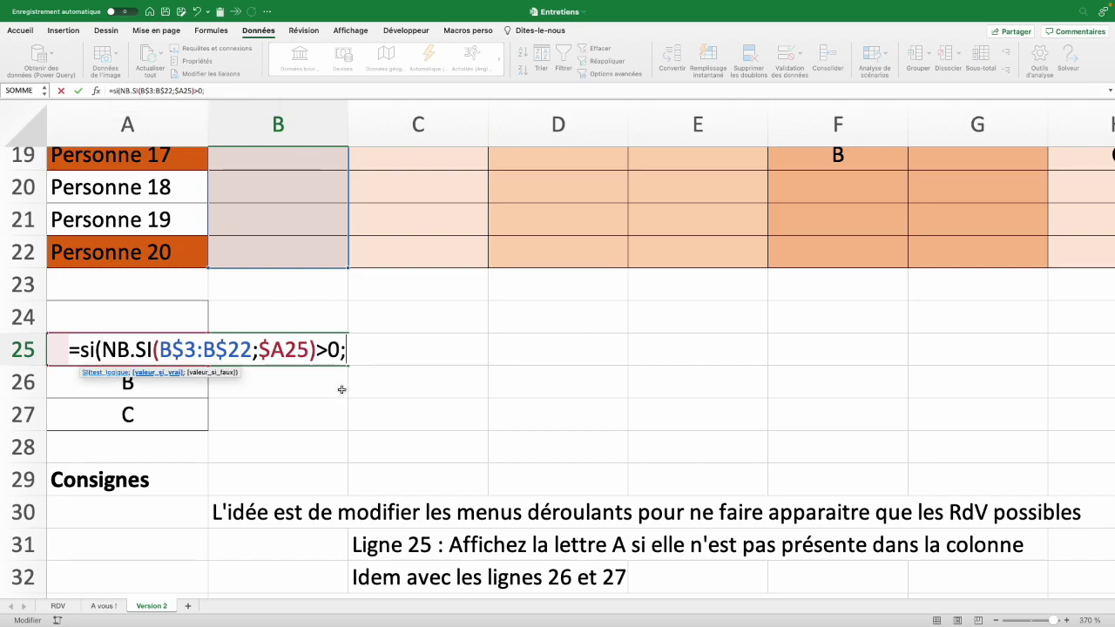
{"action": "type", "text": "\"\""}
{"action": "type", "text": ";"}
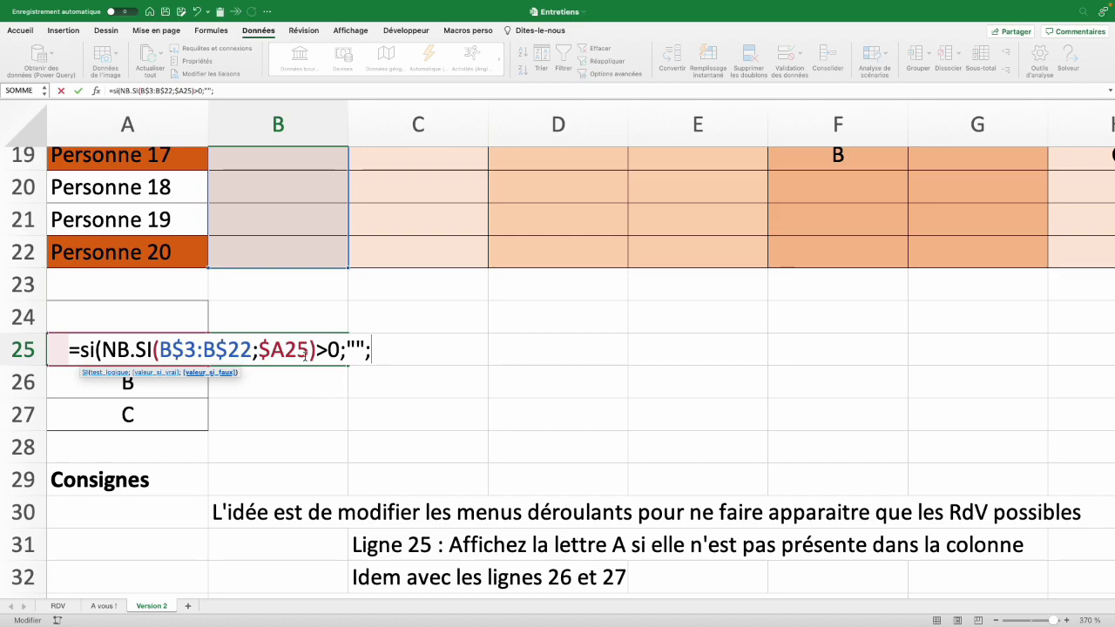
{"action": "type", "text": "$A25)"}
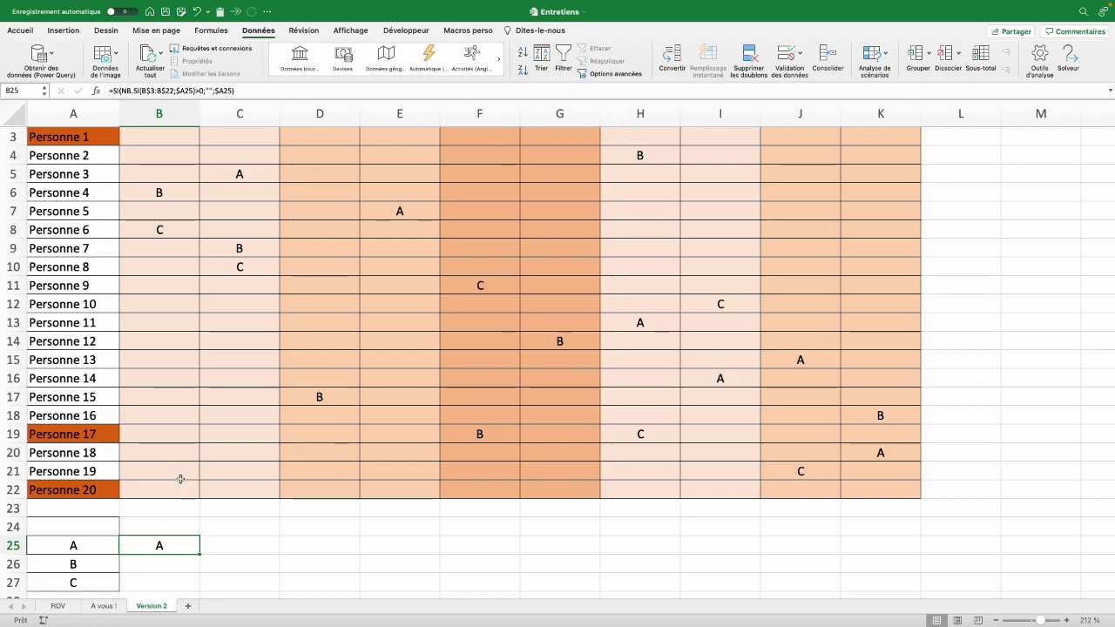
Step: Book A in B12 for Personne 10 and fill B25's formula across B25:K27
{"action": "left_click", "coordinate": [169, 301]}
{"action": "left_click", "coordinate": [204, 307]}
{"action": "left_click", "coordinate": [126, 321]}
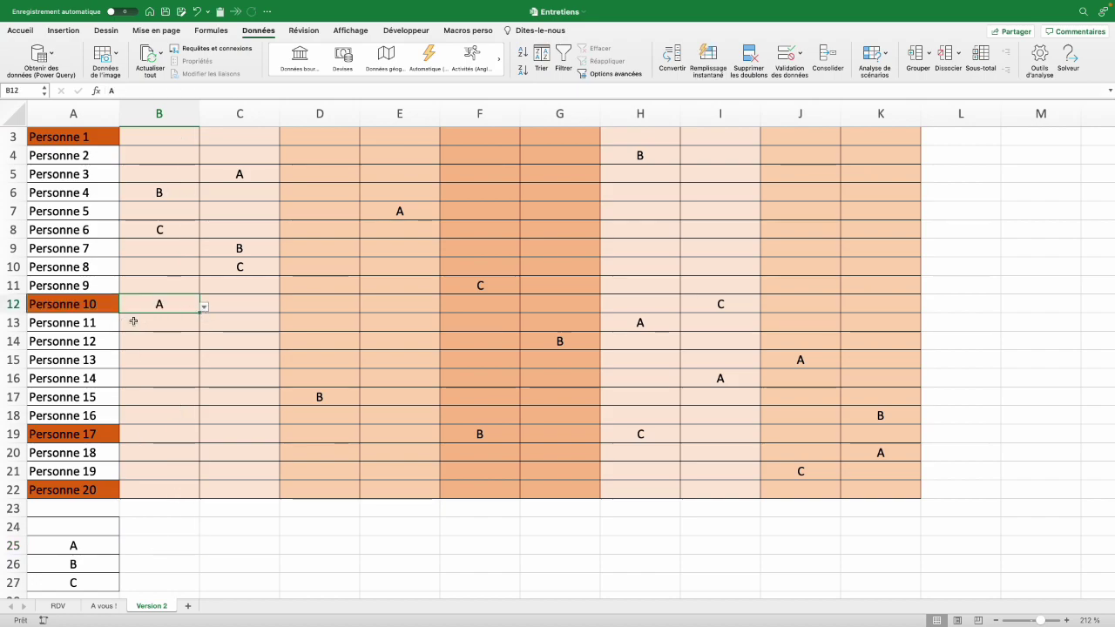
{"action": "left_click", "coordinate": [161, 547]}
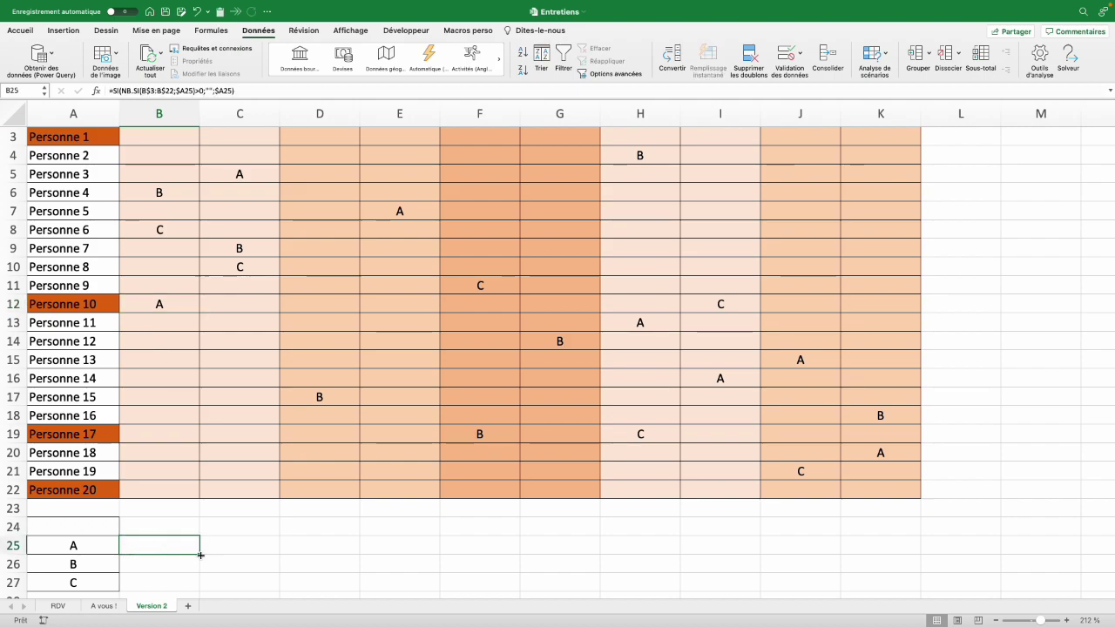
{"action": "left_click_drag", "start_coordinate": [198, 555], "coordinate": [198, 588]}
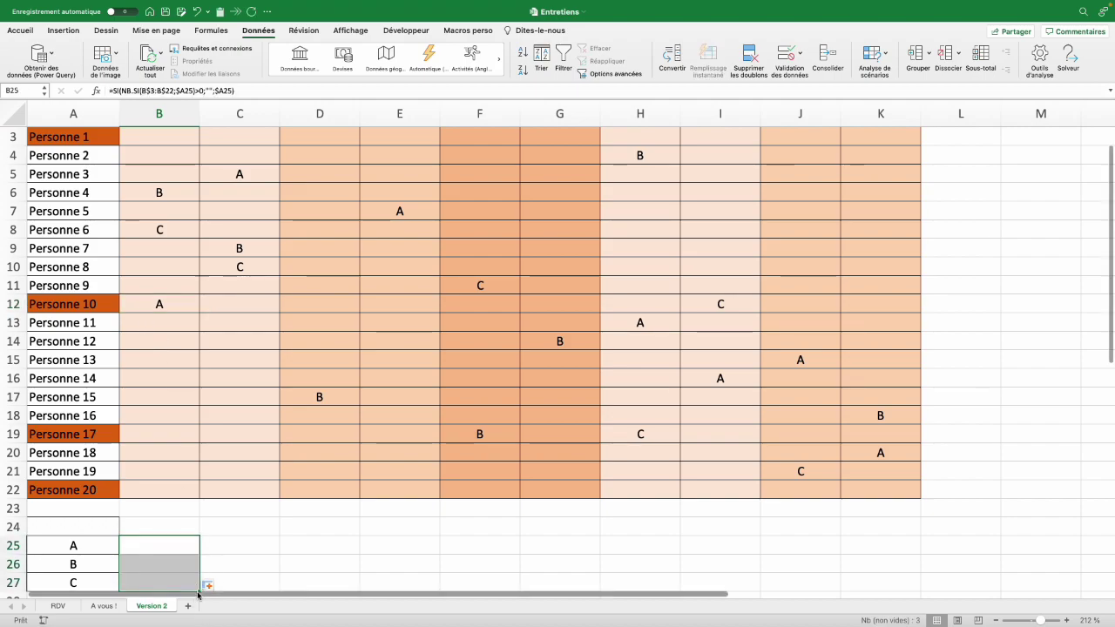
{"action": "scroll", "coordinate": [209, 579], "scroll_direction": "down", "scroll_amount": 1}
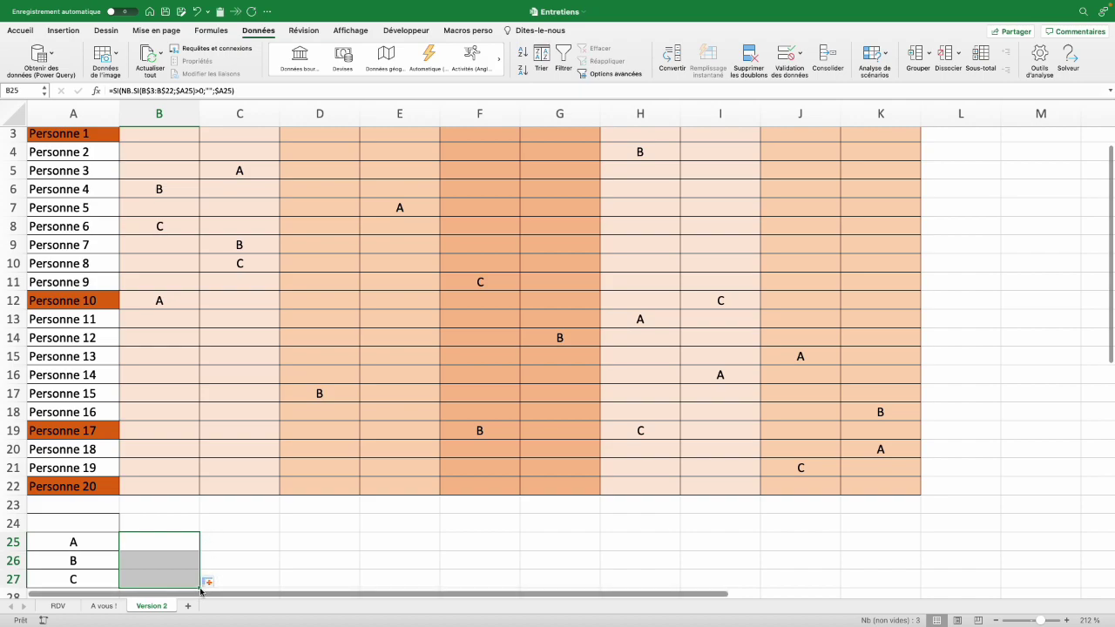
{"action": "left_click_drag", "start_coordinate": [199, 587], "coordinate": [918, 584]}
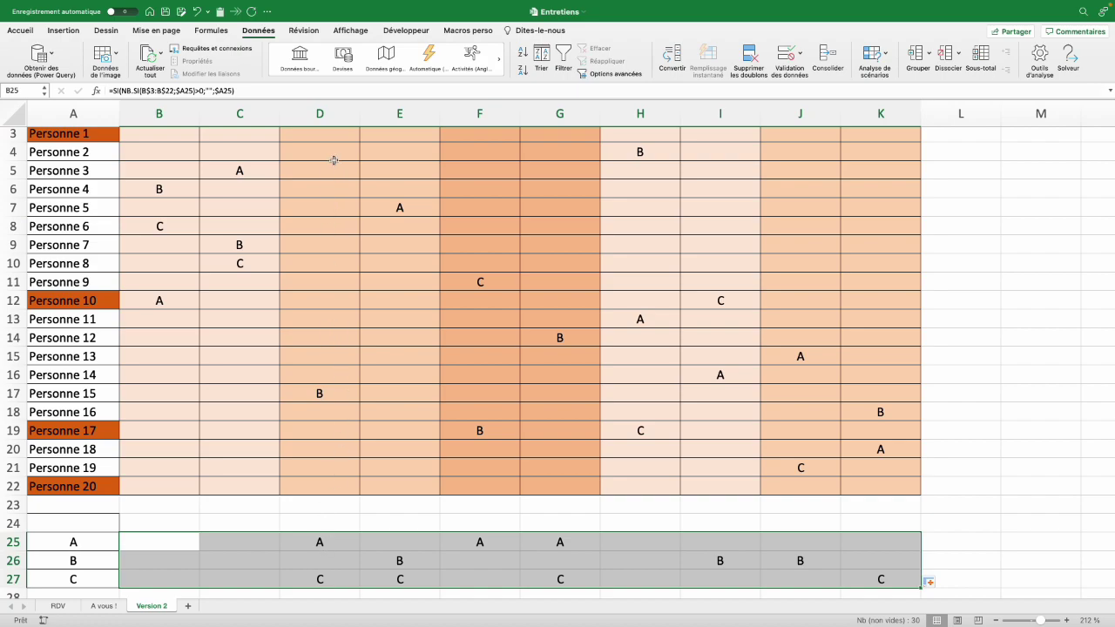
Step: Enter C in D11 for Personne 9, then select the grid B3:K22
{"action": "left_click", "coordinate": [313, 279]}
{"action": "type", "text": "c"}
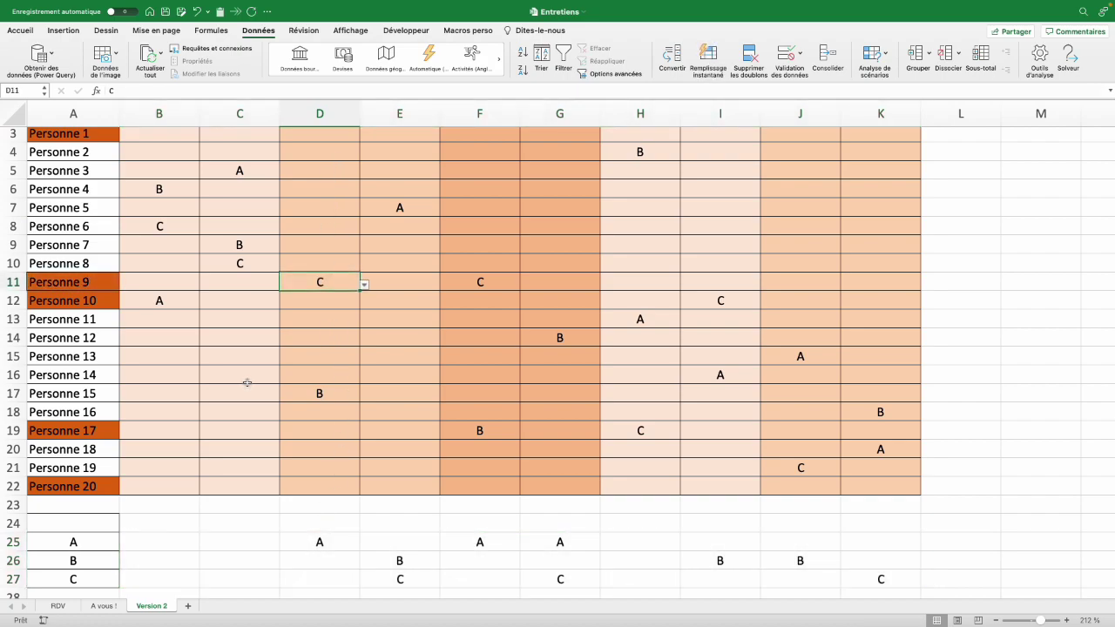
{"action": "left_click", "coordinate": [364, 285]}
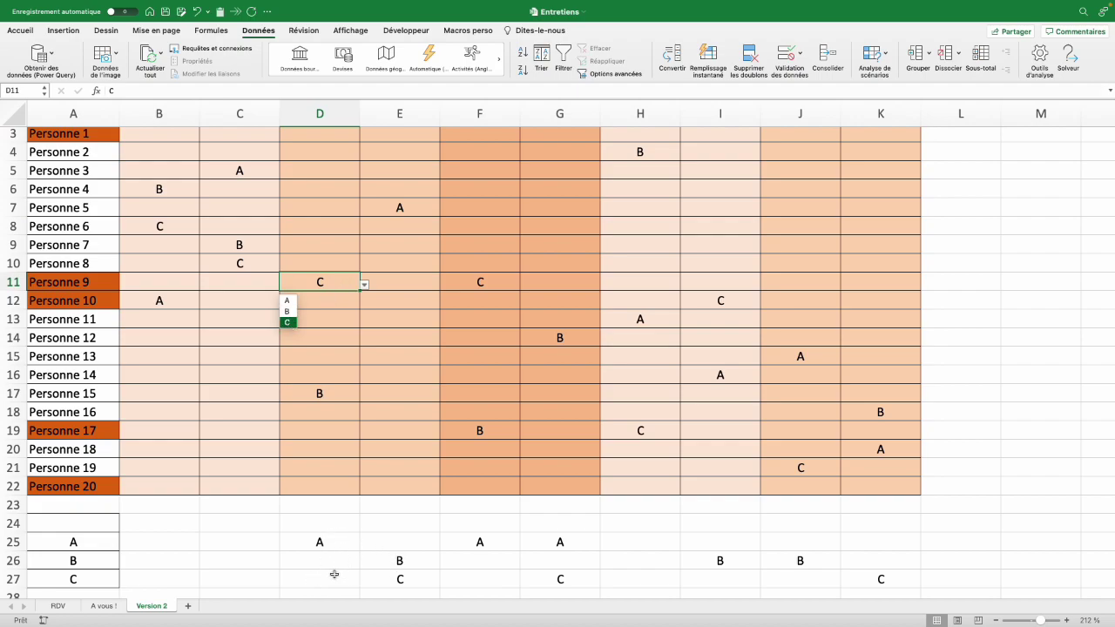
{"action": "key", "text": "Escape"}
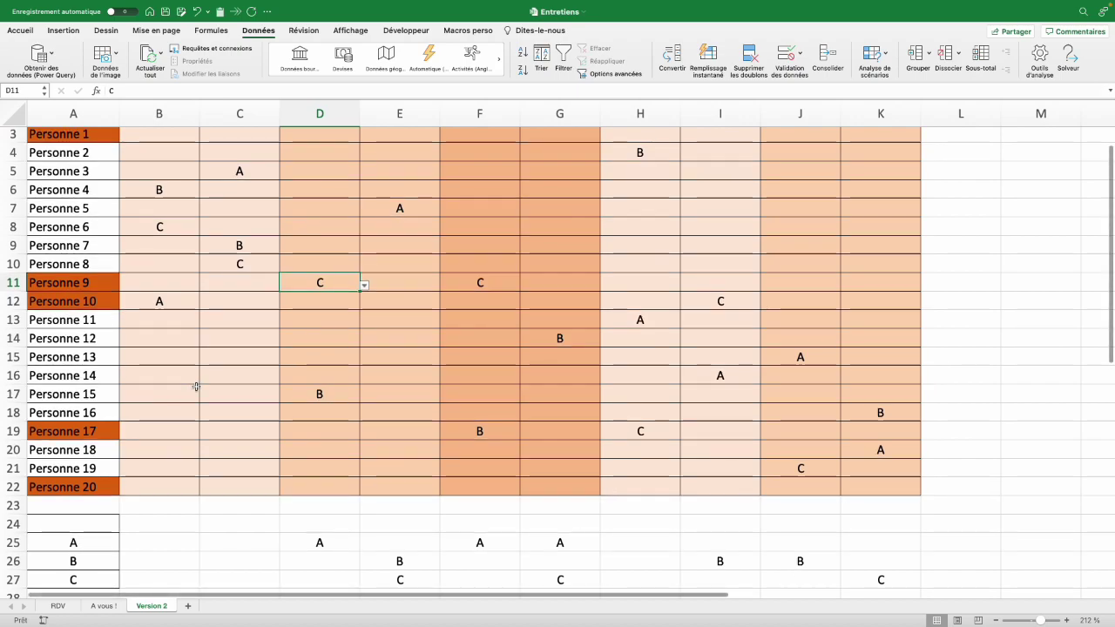
{"action": "scroll", "coordinate": [197, 387], "scroll_direction": "up", "scroll_amount": 1}
{"action": "mouse_move", "coordinate": [155, 153]}
{"action": "left_mouse_down"}
{"action": "mouse_move", "coordinate": [598, 214]}
{"action": "mouse_move", "coordinate": [879, 501]}
{"action": "left_mouse_up"}
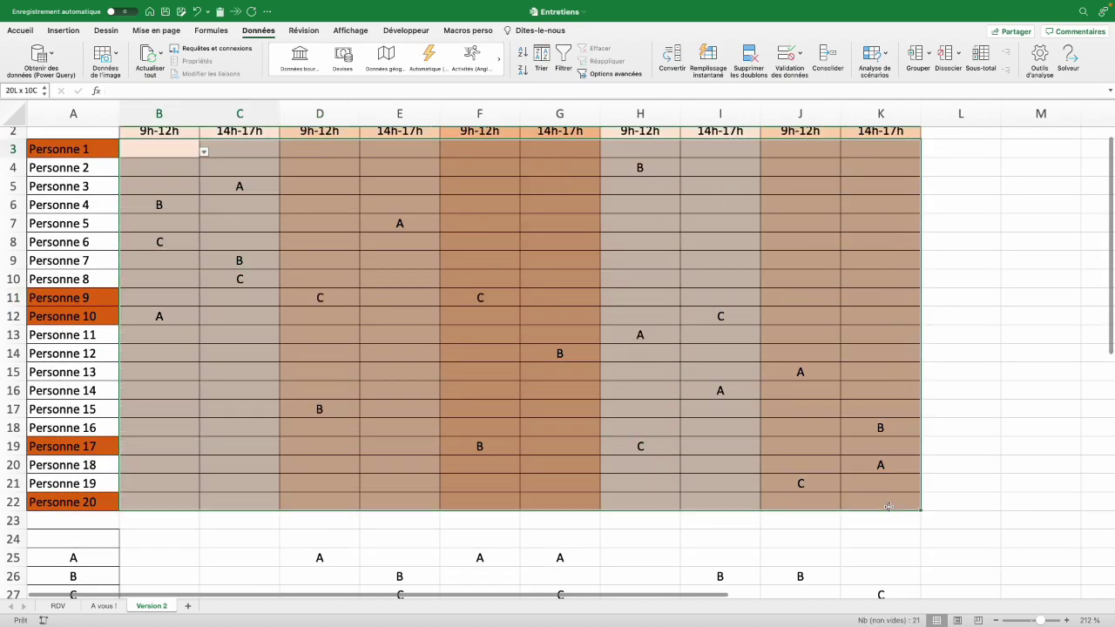
Step: Change the grid's validation list source from A;B;C to =B$25:B$27
{"action": "left_click", "coordinate": [783, 59]}
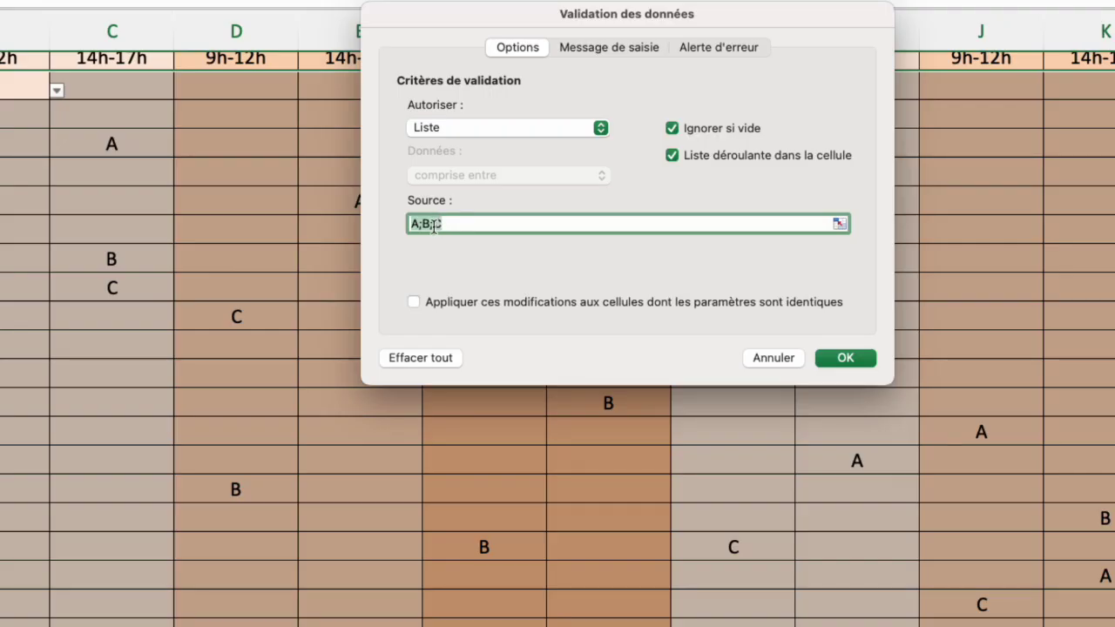
{"action": "key", "text": "BackSpace"}
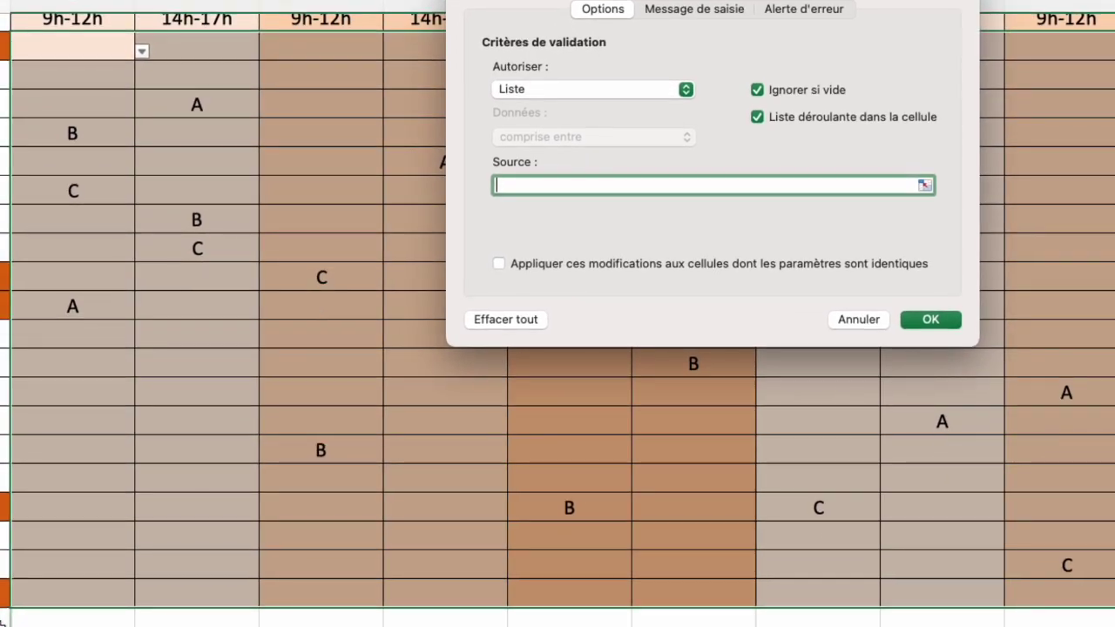
{"action": "left_click", "coordinate": [167, 519]}
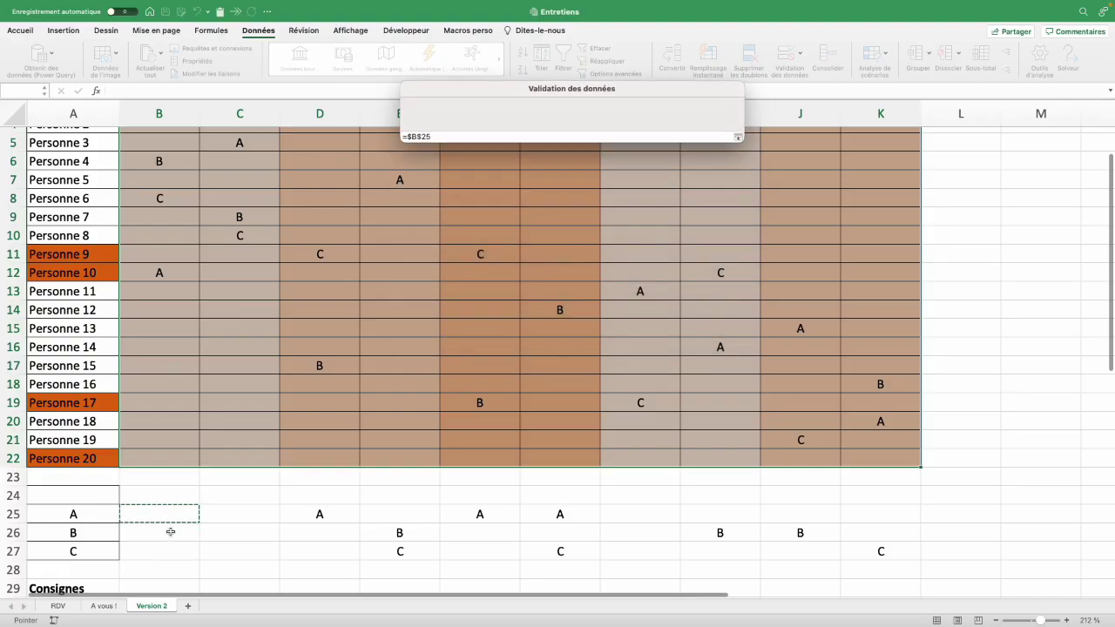
{"action": "left_click_drag", "start_coordinate": [170, 532], "coordinate": [168, 552]}
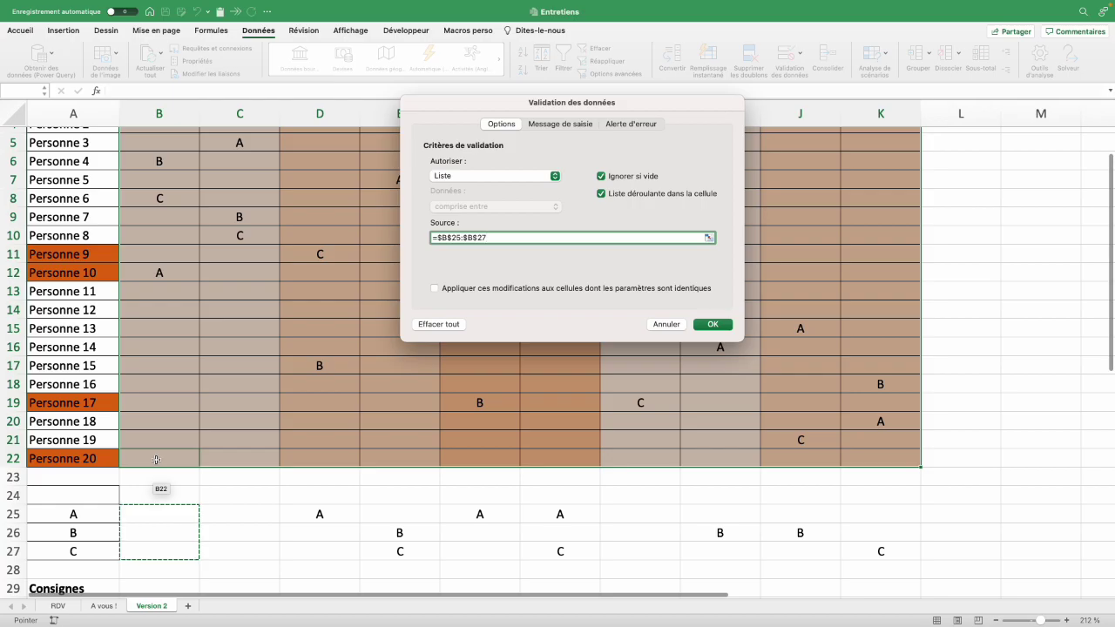
{"action": "left_click", "coordinate": [442, 237]}
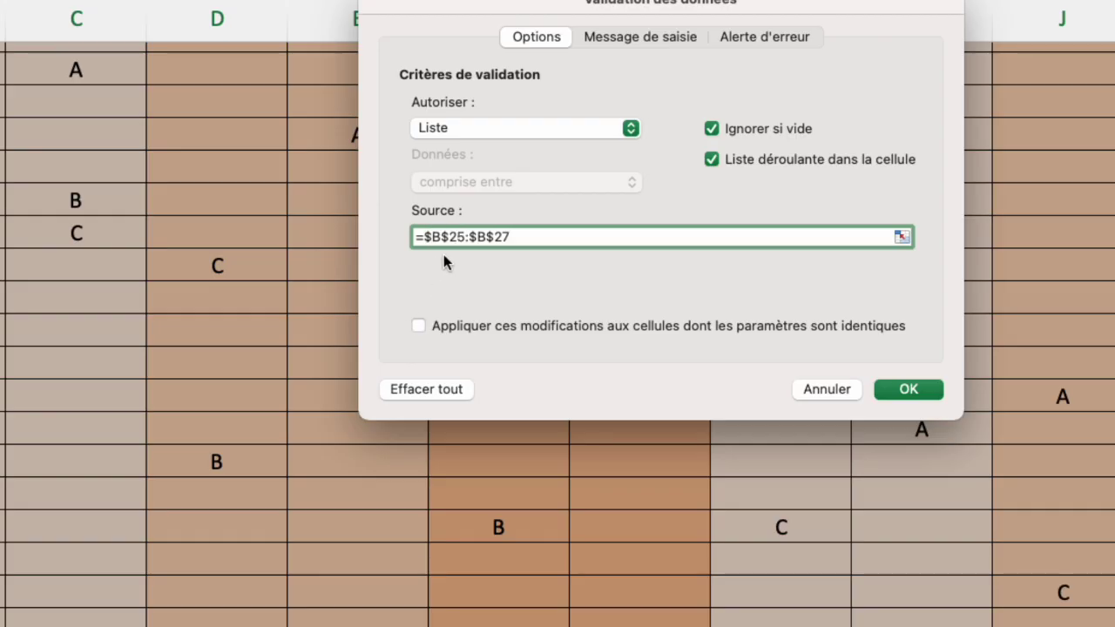
{"action": "key", "text": "BackSpace"}
{"action": "left_click", "coordinate": [473, 237]}
{"action": "key", "text": "BackSpace"}
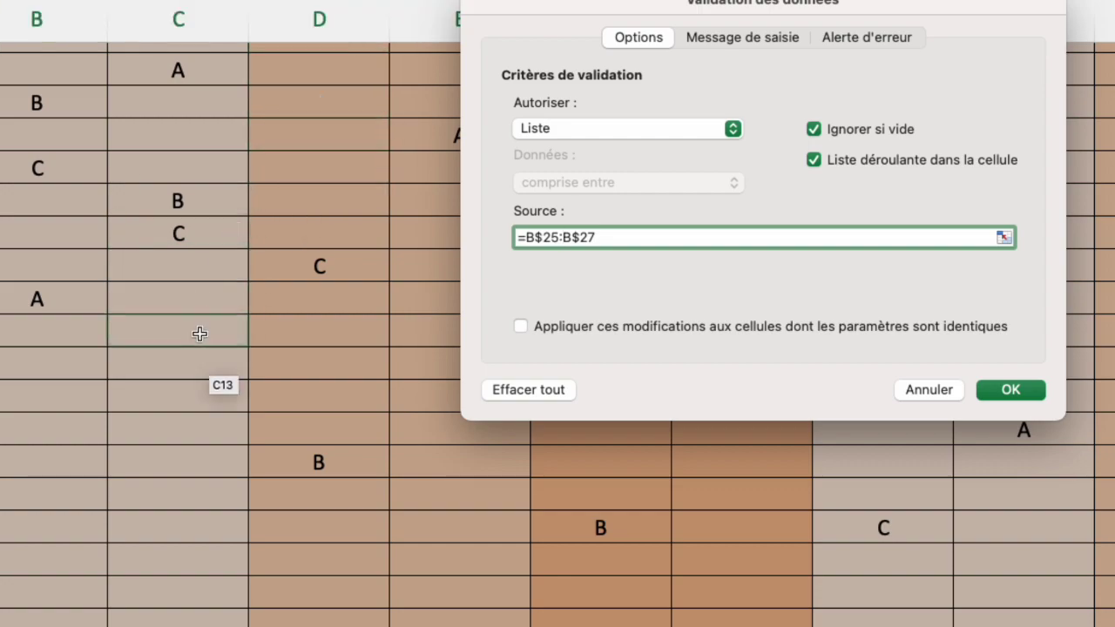
{"action": "scroll", "coordinate": [198, 331], "scroll_direction": "down", "scroll_amount": 5}
{"action": "scroll", "coordinate": [196, 349], "scroll_direction": "down", "scroll_amount": 5}
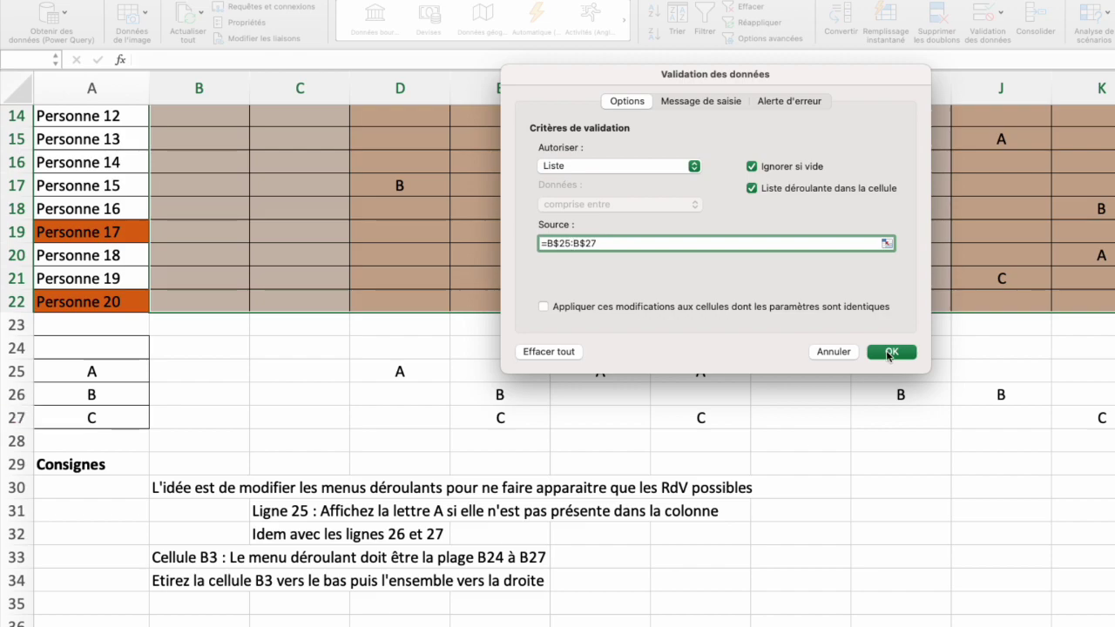
{"action": "left_click", "coordinate": [889, 354]}
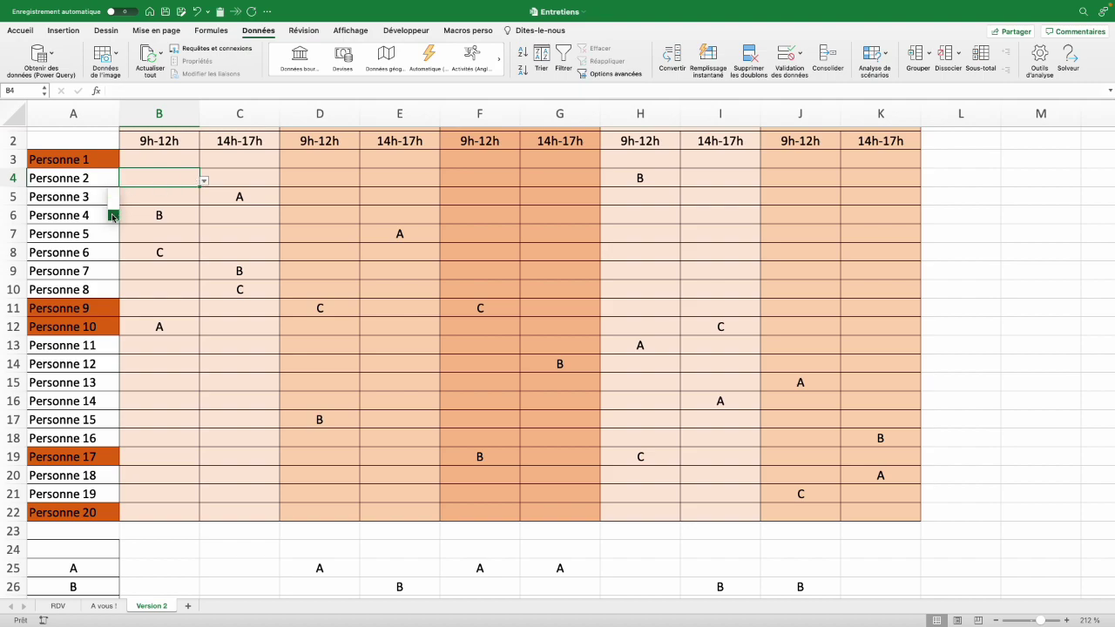
Step: Open D5's drop-down to confirm it now offers only A
{"action": "left_click", "coordinate": [345, 201]}
{"action": "key", "text": "alt+Down"}
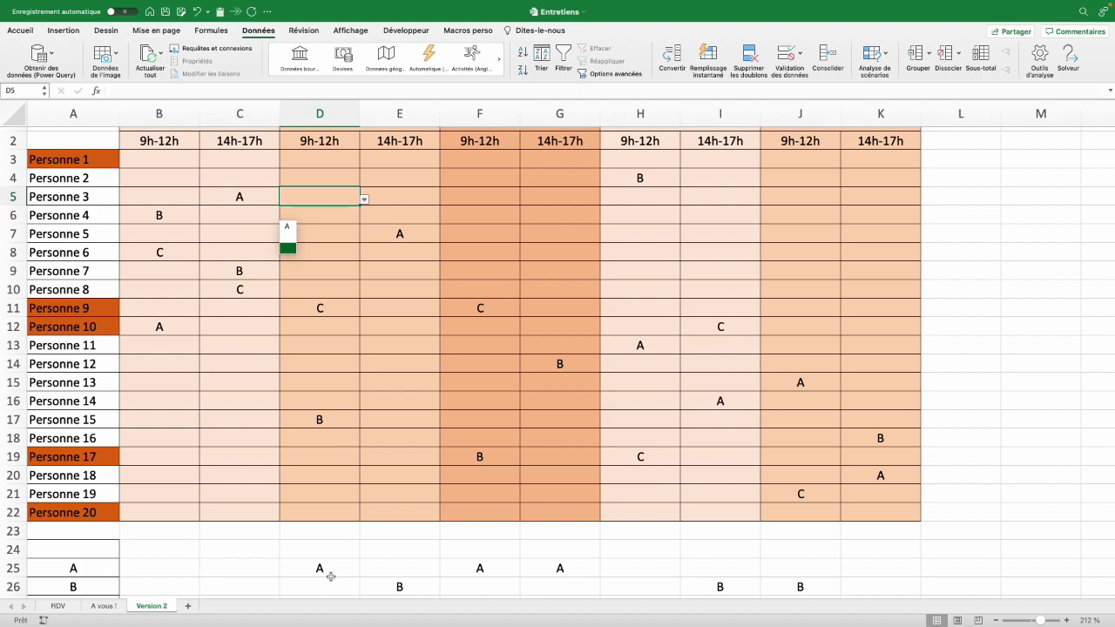